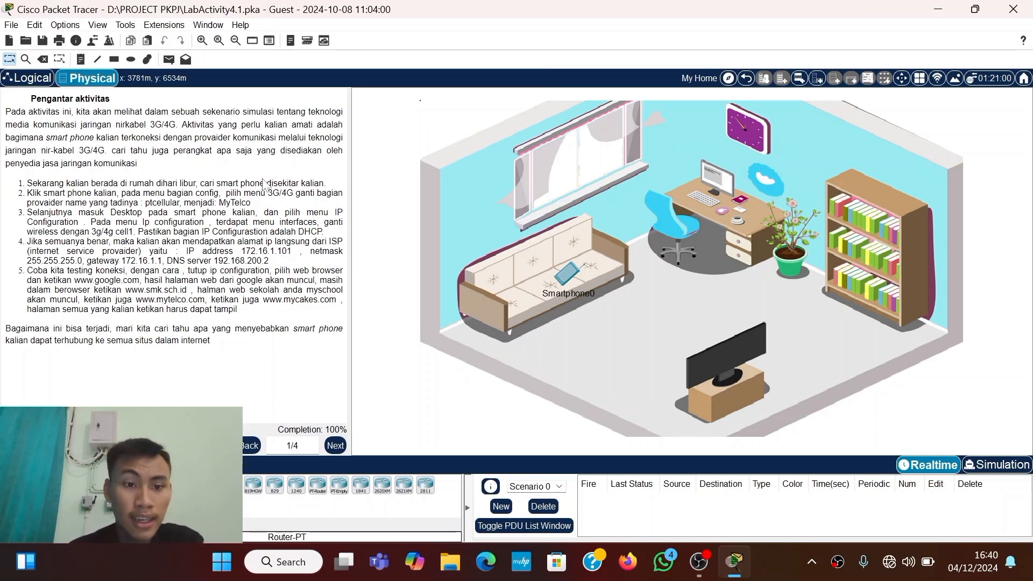
Step: Open Smartphone0 on the sofa and check the provider name in its 3G/4G Cell1 interface configuration
{"action": "mouse_move", "coordinate": [572, 269]}
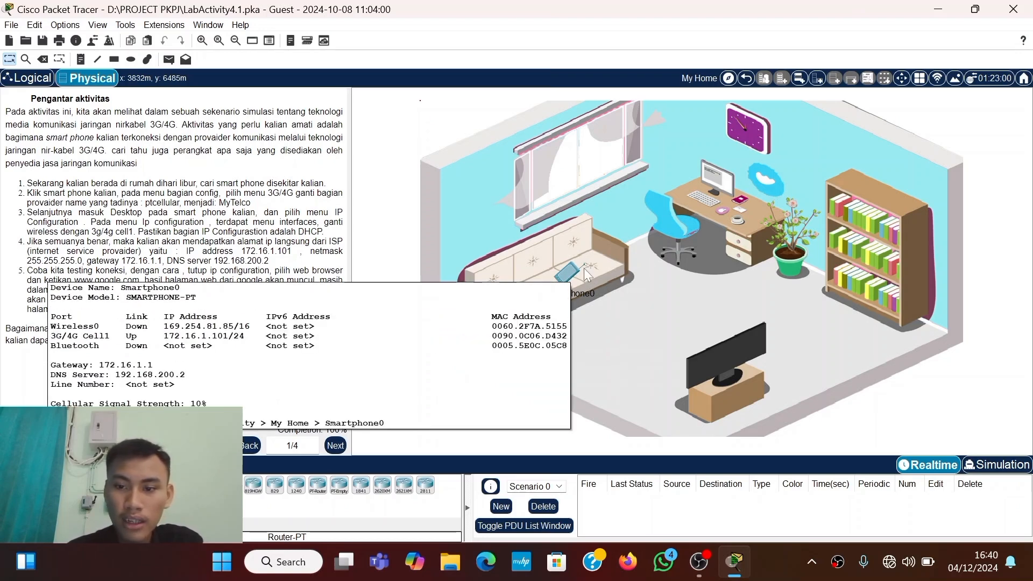
{"action": "left_click", "coordinate": [572, 273]}
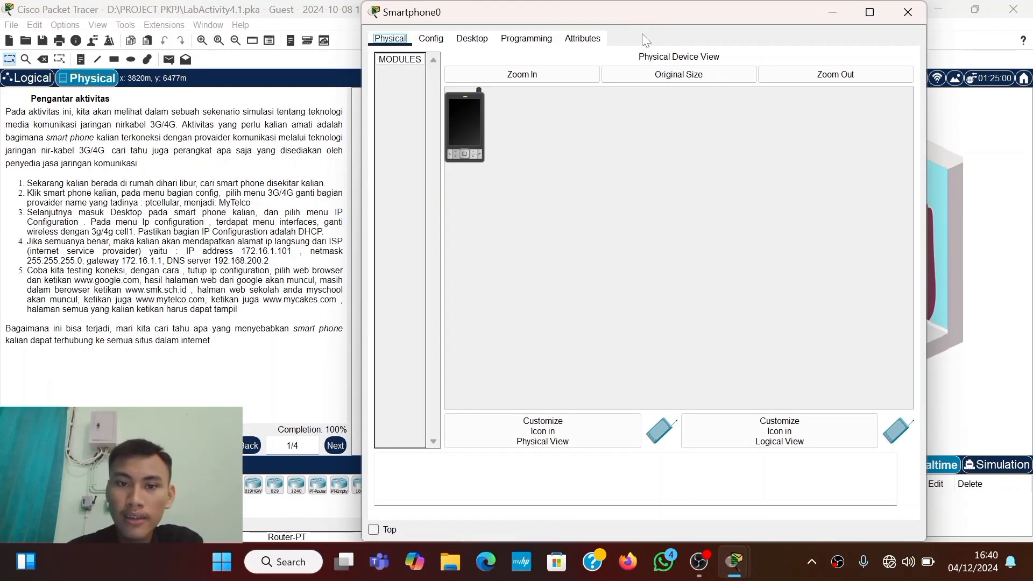
{"action": "left_click_drag", "start_coordinate": [660, 16], "coordinate": [698, 12]}
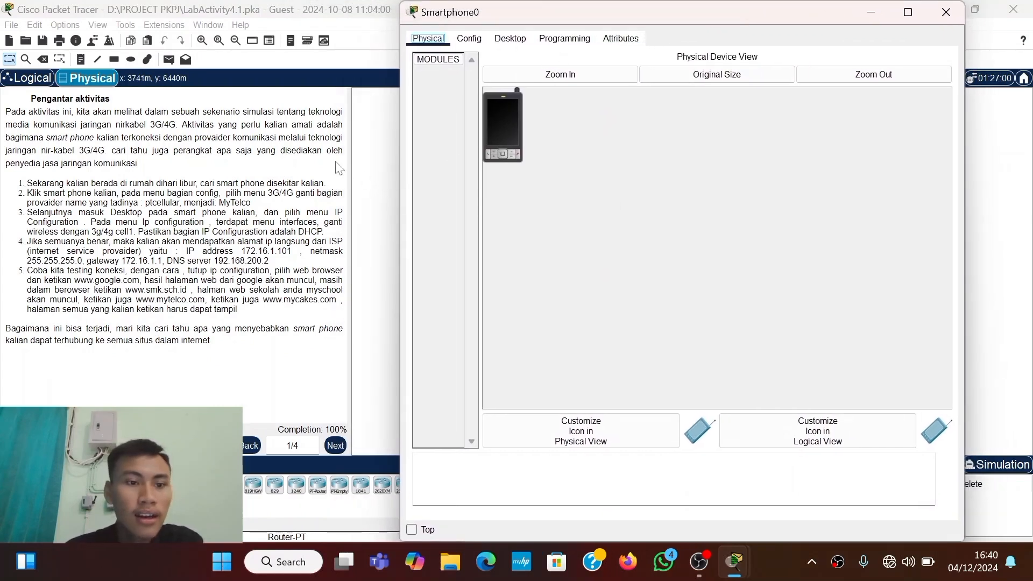
{"action": "left_click", "coordinate": [469, 38]}
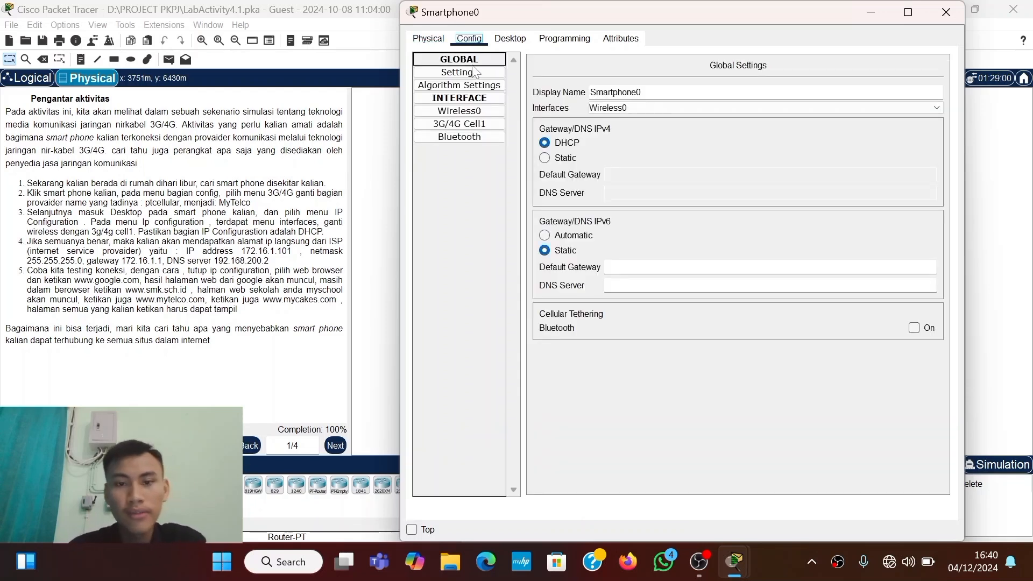
{"action": "left_click", "coordinate": [487, 126]}
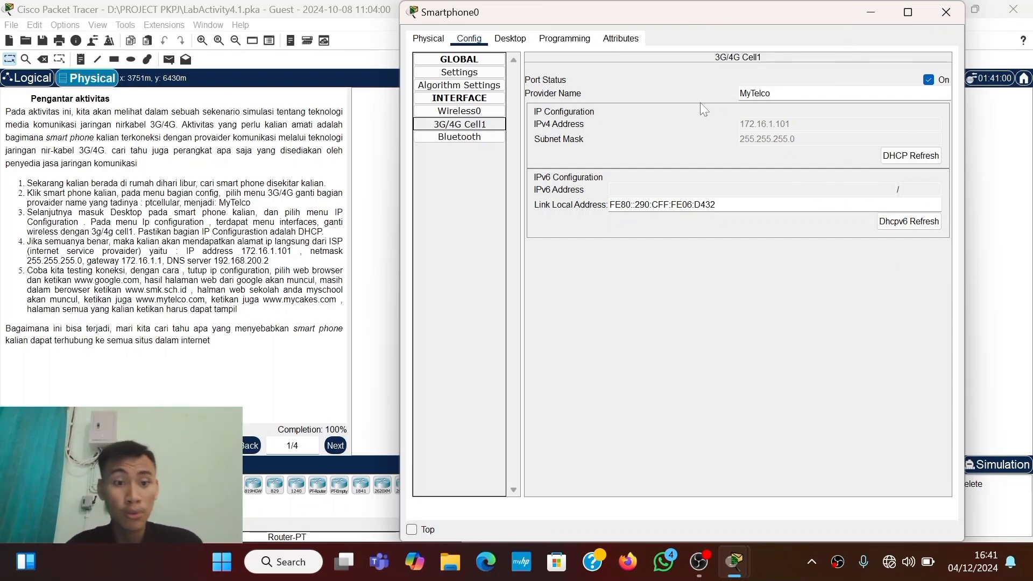
Step: Set the interface in Smartphone0's IP configuration to 3G/4G Cell1 and close the configuration
{"action": "left_click", "coordinate": [510, 38]}
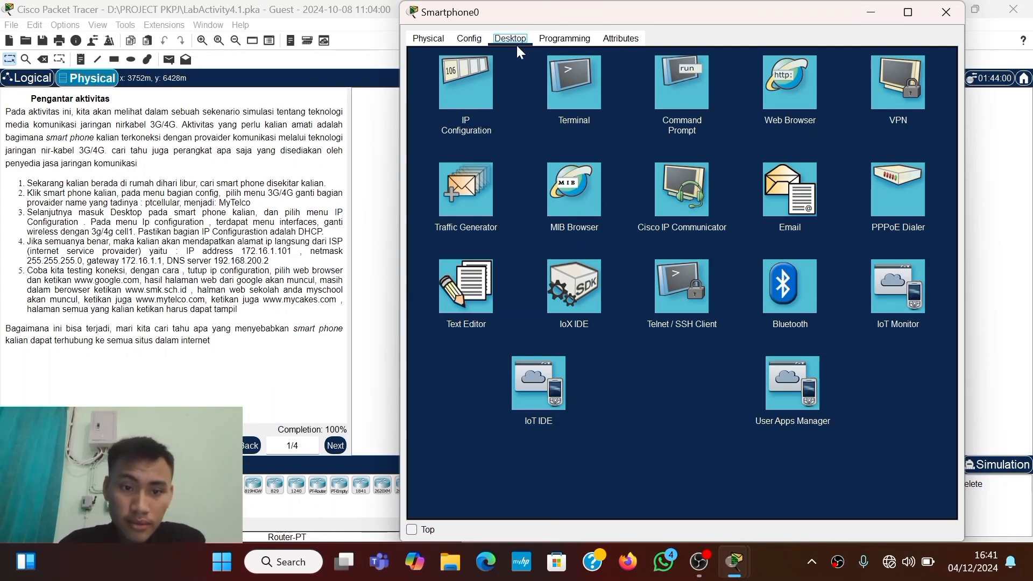
{"action": "left_click", "coordinate": [455, 82]}
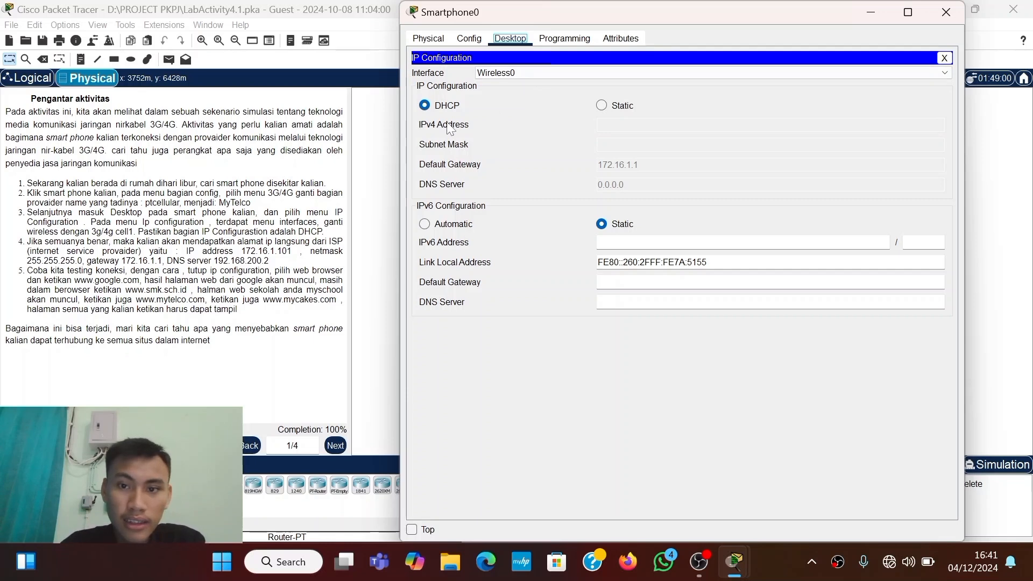
{"action": "left_click", "coordinate": [551, 71]}
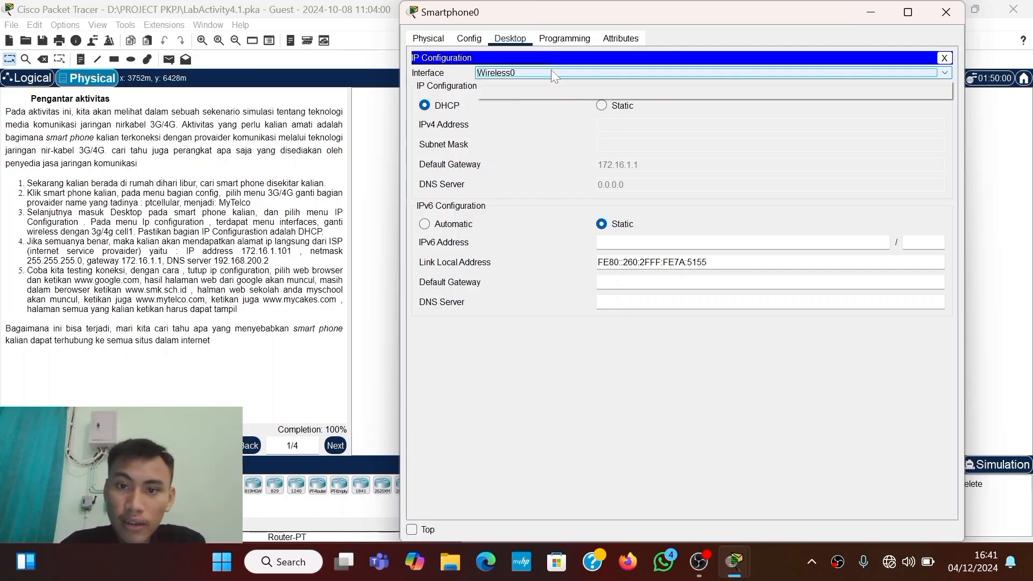
{"action": "left_click", "coordinate": [538, 92]}
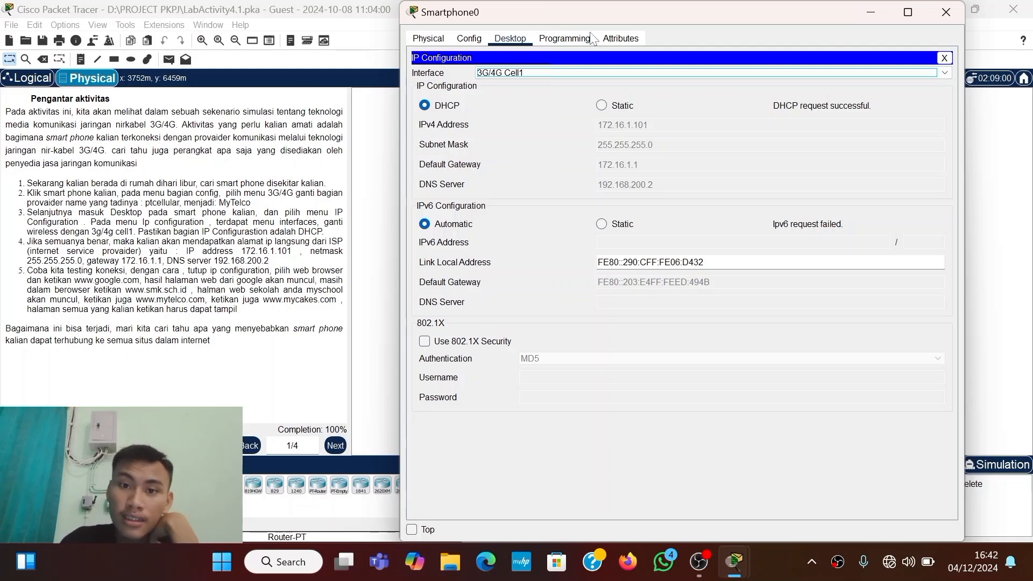
{"action": "left_click", "coordinate": [944, 58]}
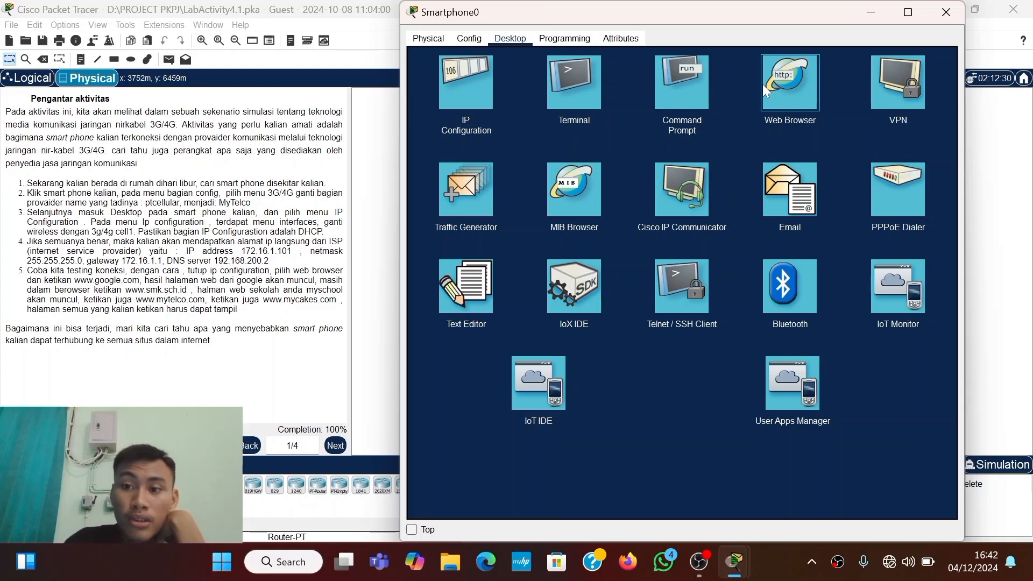
{"action": "left_click", "coordinate": [788, 75]}
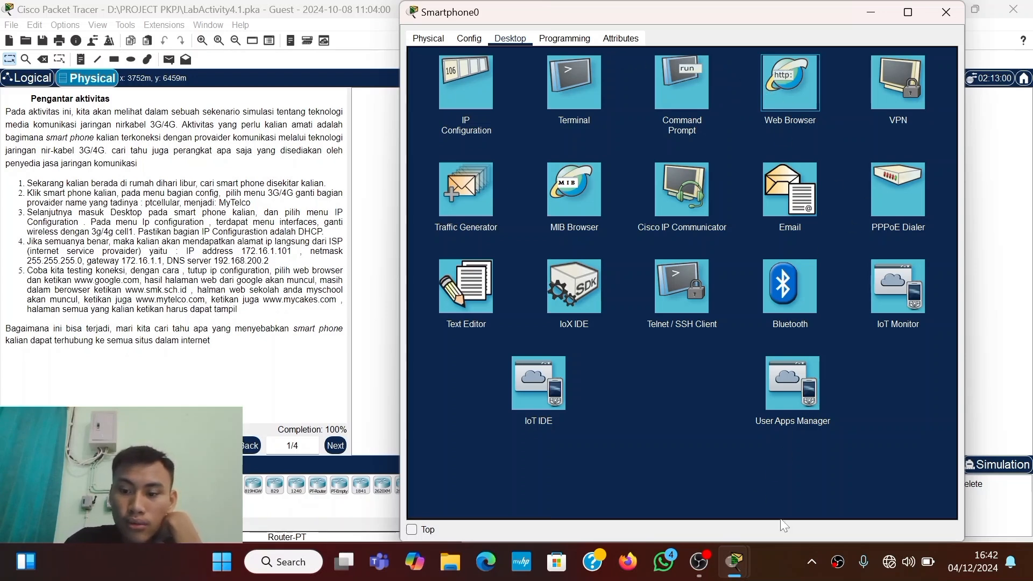
{"action": "mouse_move", "coordinate": [742, 569]}
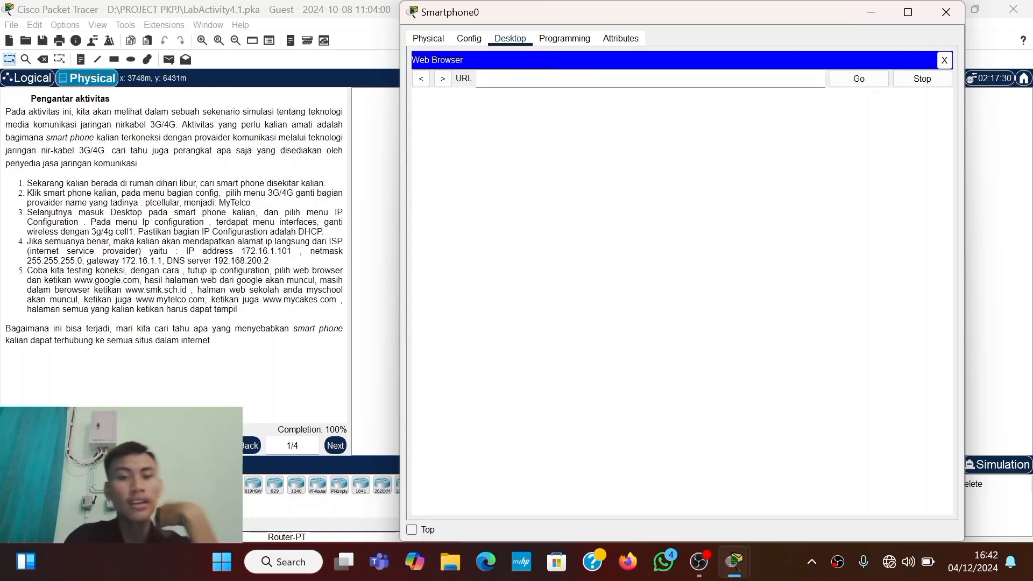
{"action": "type", "text": "http"}
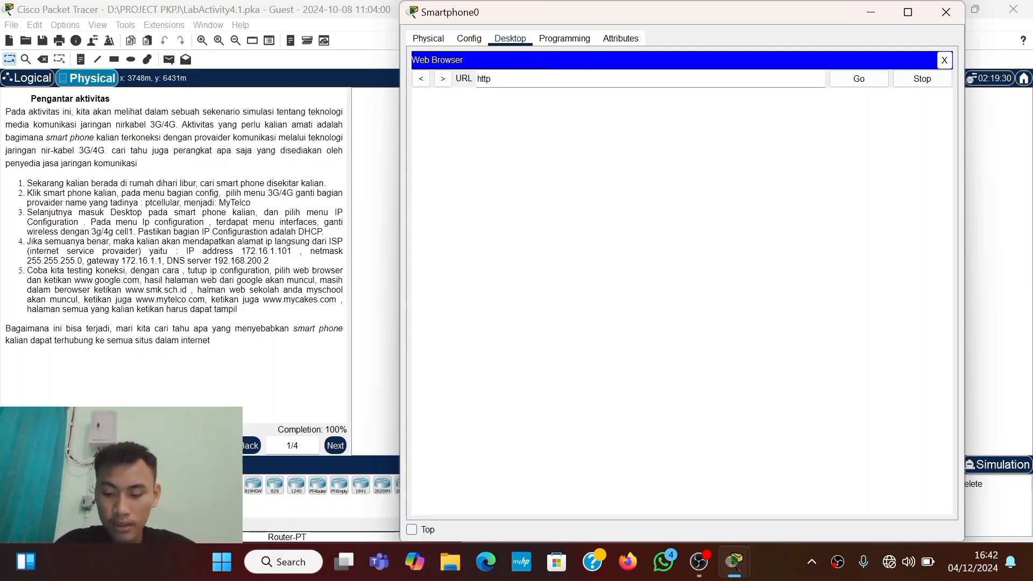
{"action": "type", "text": "://"}
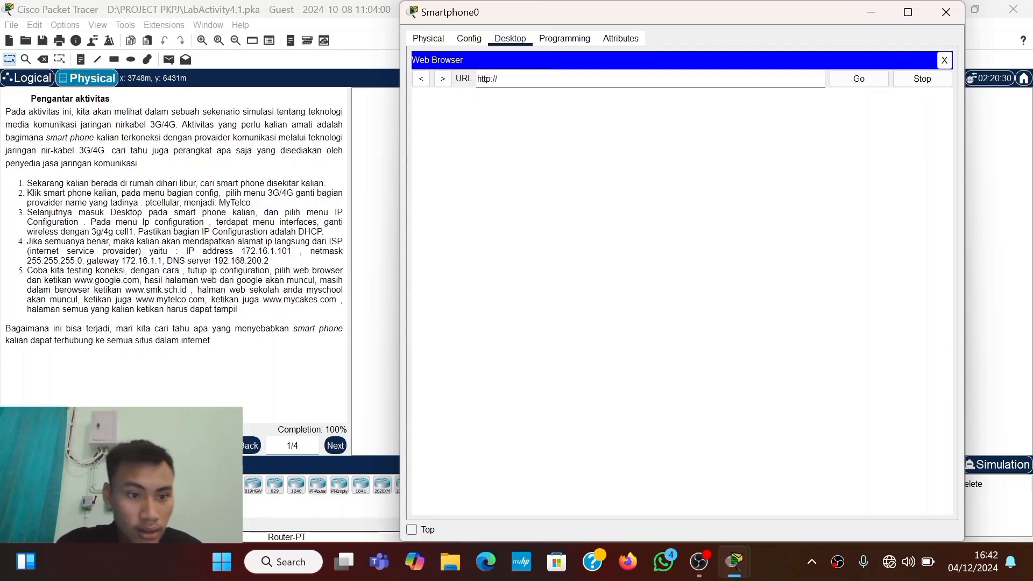
{"action": "type", "text": "www"}
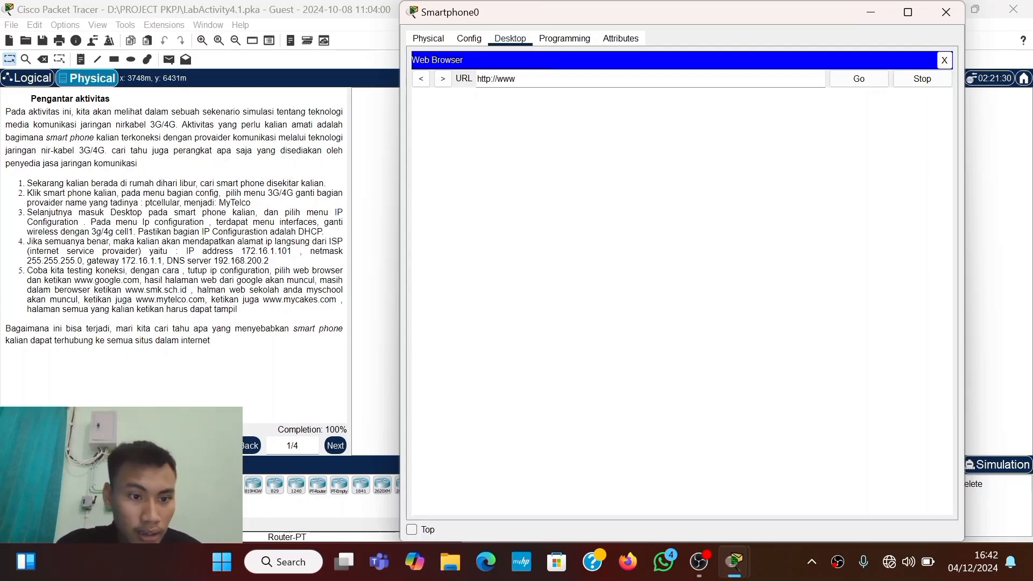
{"action": "type", "text": "."}
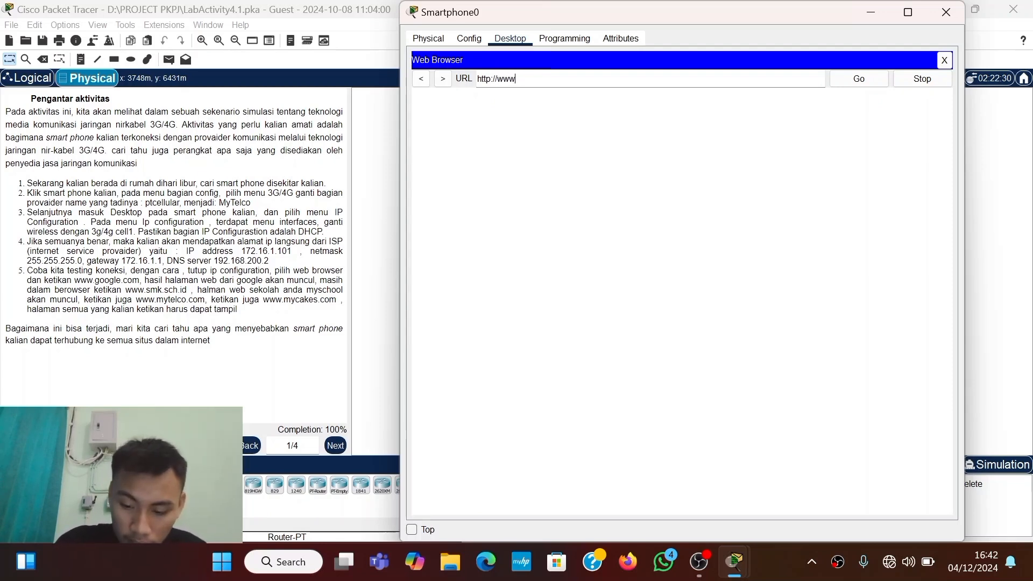
{"action": "type", "text": "googl"}
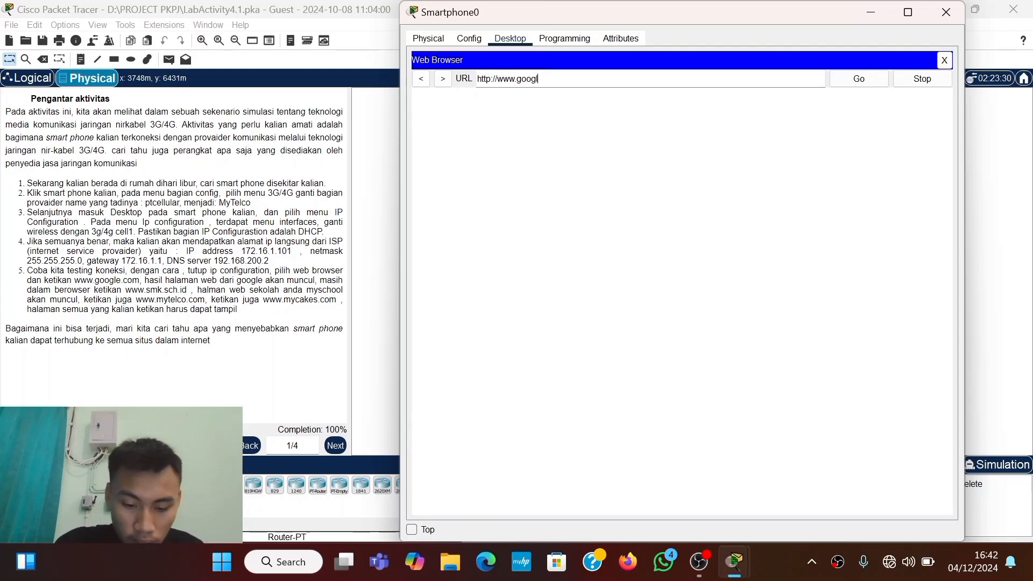
{"action": "type", "text": "e.com"}
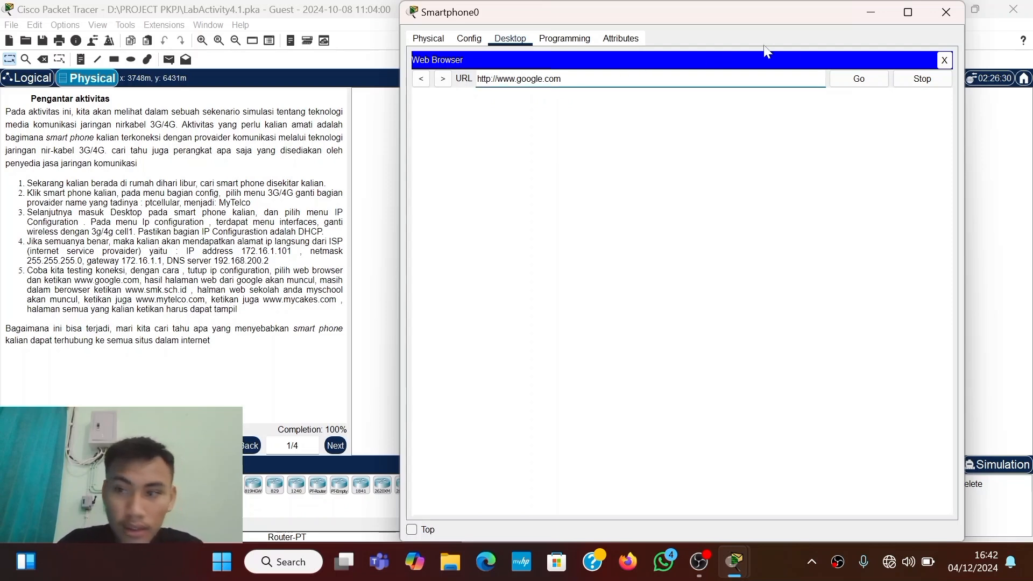
{"action": "left_click", "coordinate": [849, 85]}
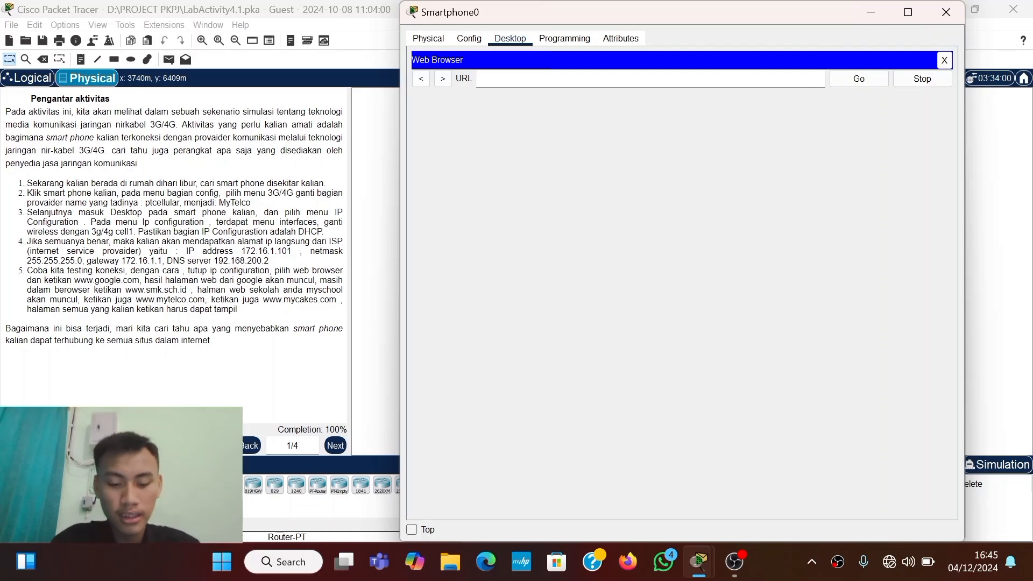
{"action": "type", "text": "http"}
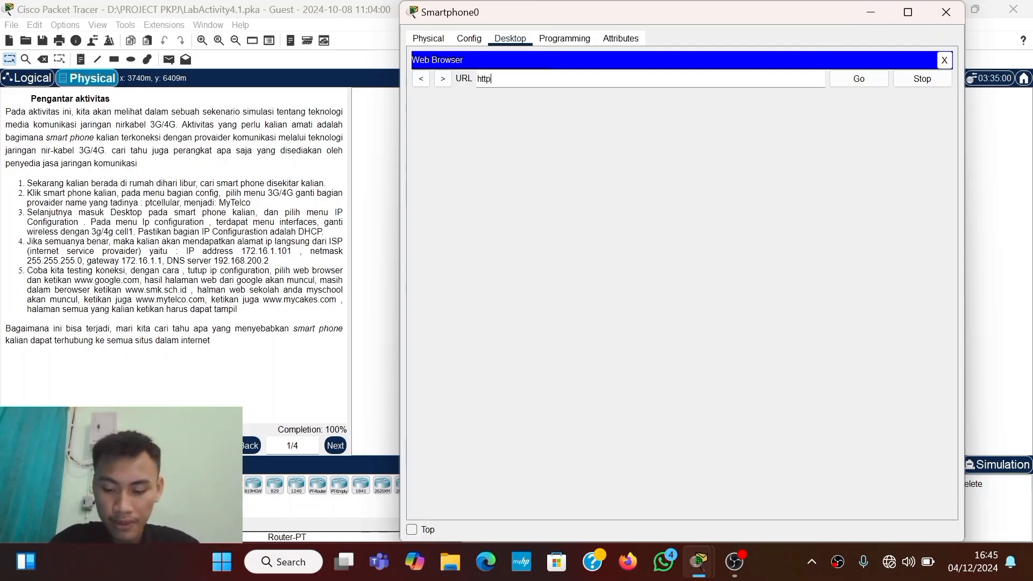
{"action": "type", "text": "://"}
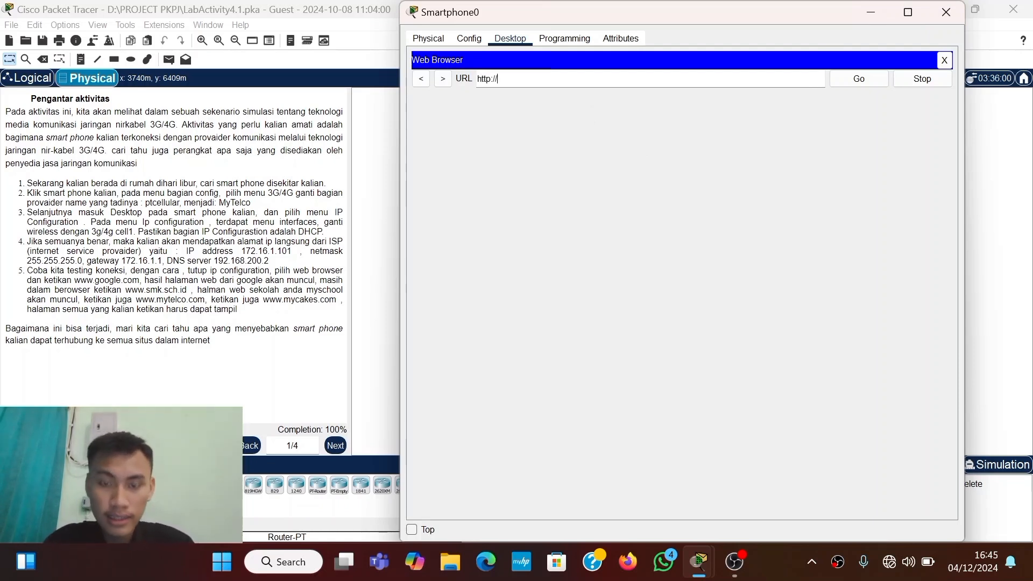
{"action": "type", "text": "www"}
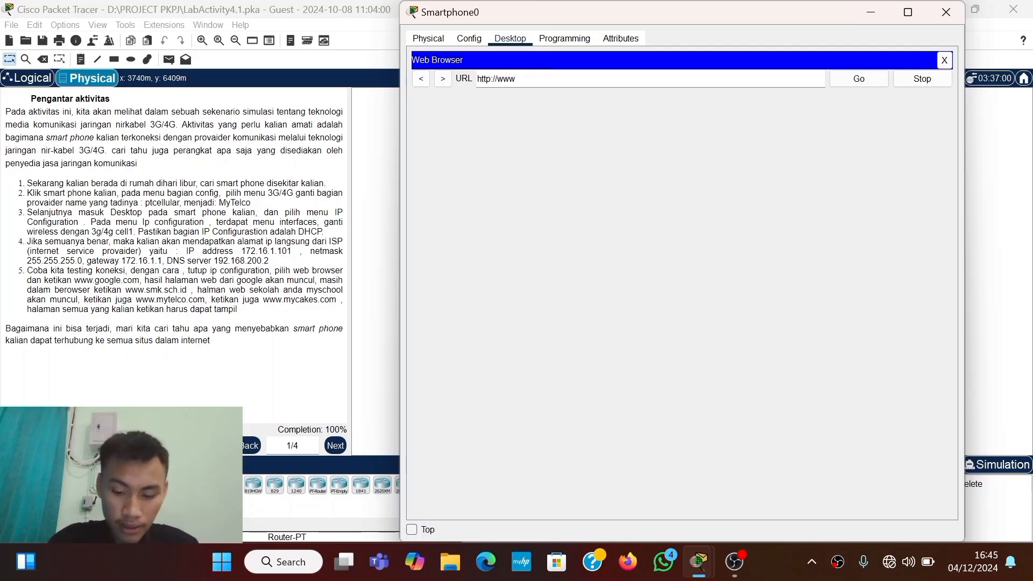
{"action": "type", "text": ".goo"}
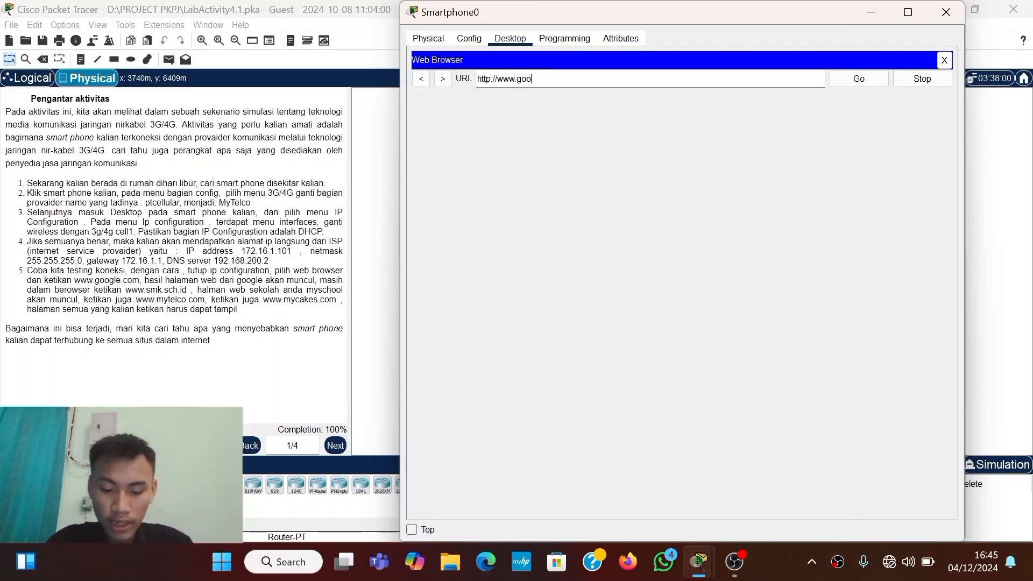
{"action": "type", "text": "gle.com"}
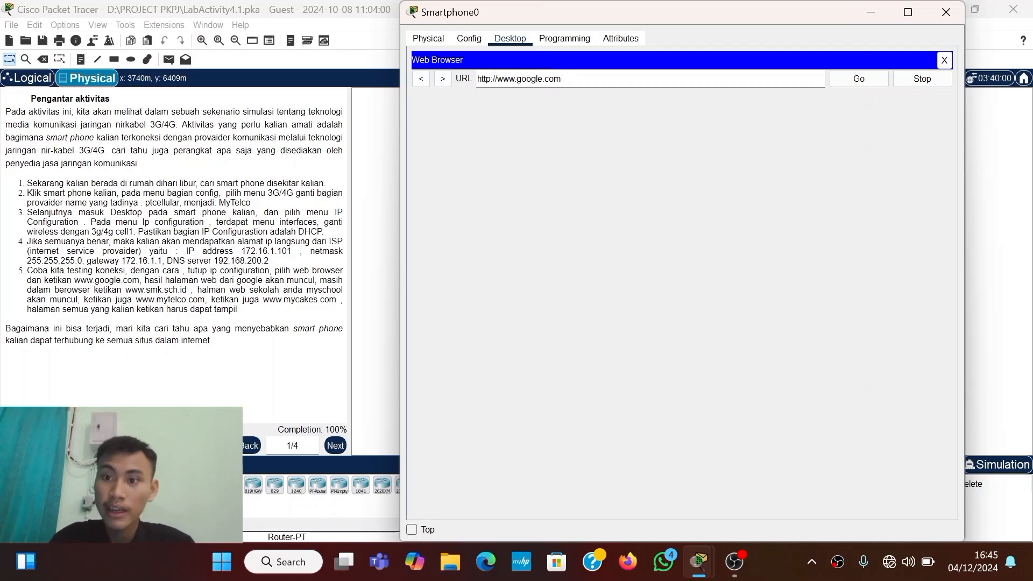
{"action": "key", "text": "Return"}
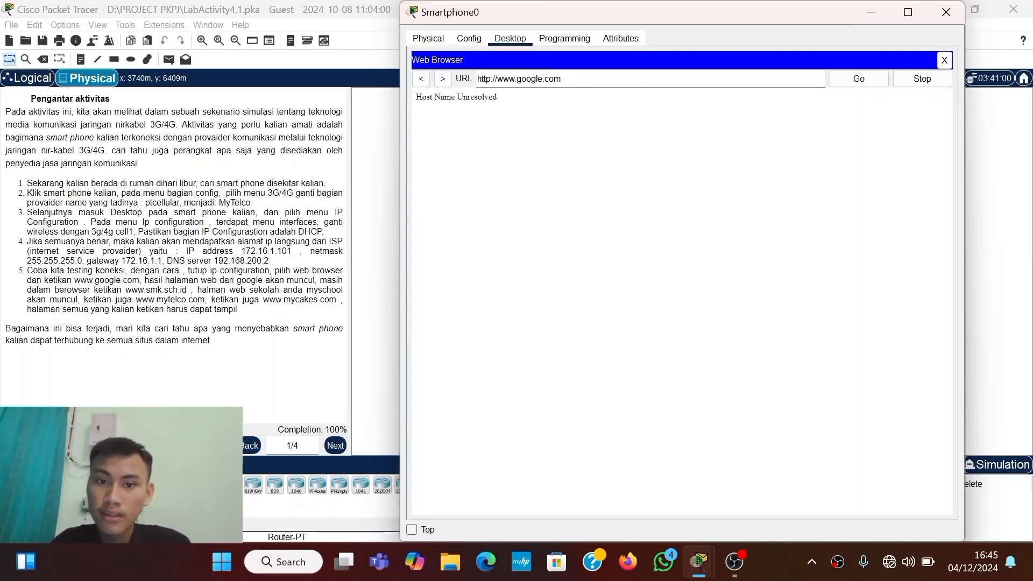
Step: Return to the smartphone's IP configuration, select the 3G/4G Cell1 interface and keep the device window on top
{"action": "left_click", "coordinate": [942, 59]}
{"action": "left_click", "coordinate": [488, 98]}
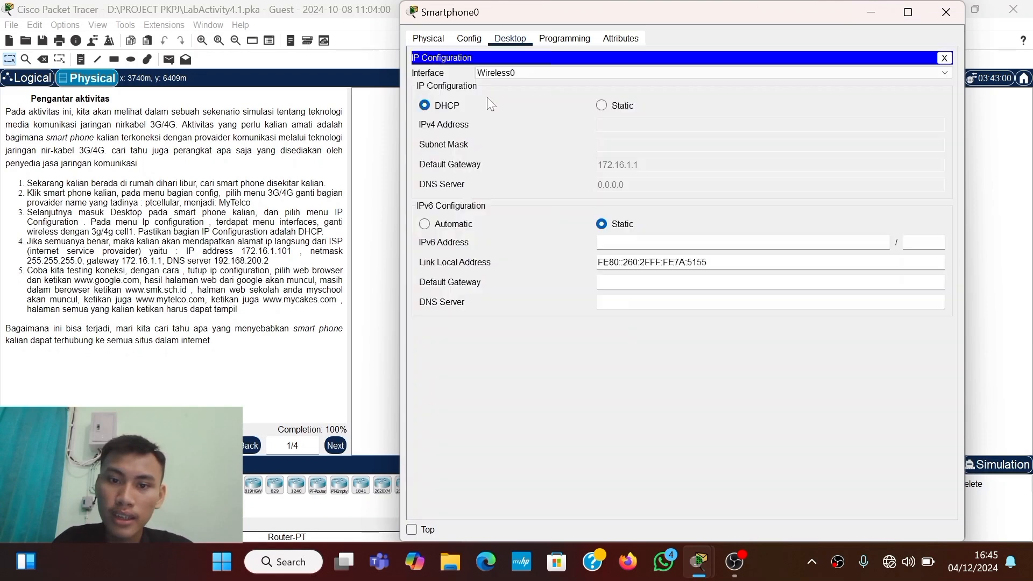
{"action": "left_click", "coordinate": [587, 74]}
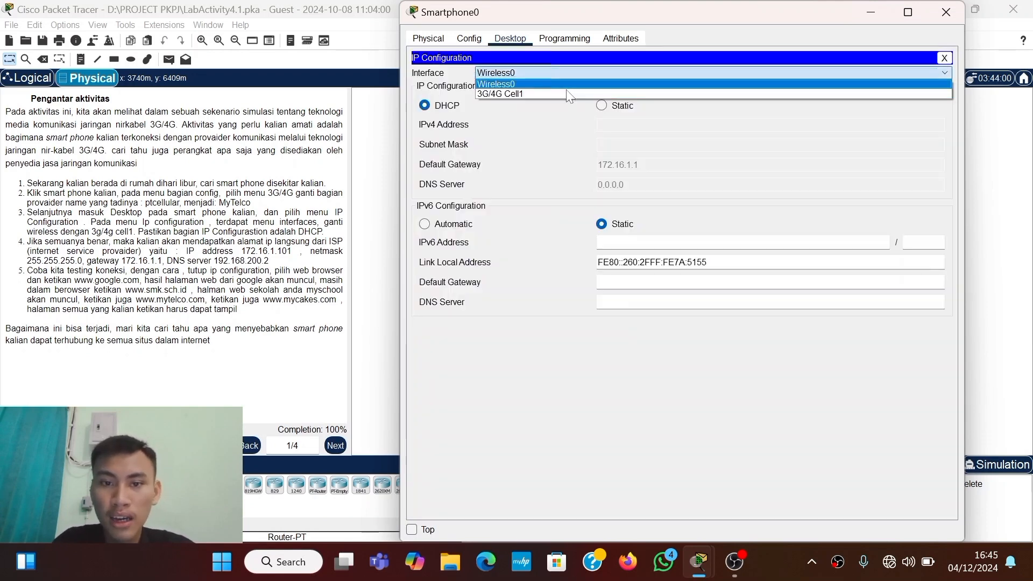
{"action": "left_click", "coordinate": [571, 93]}
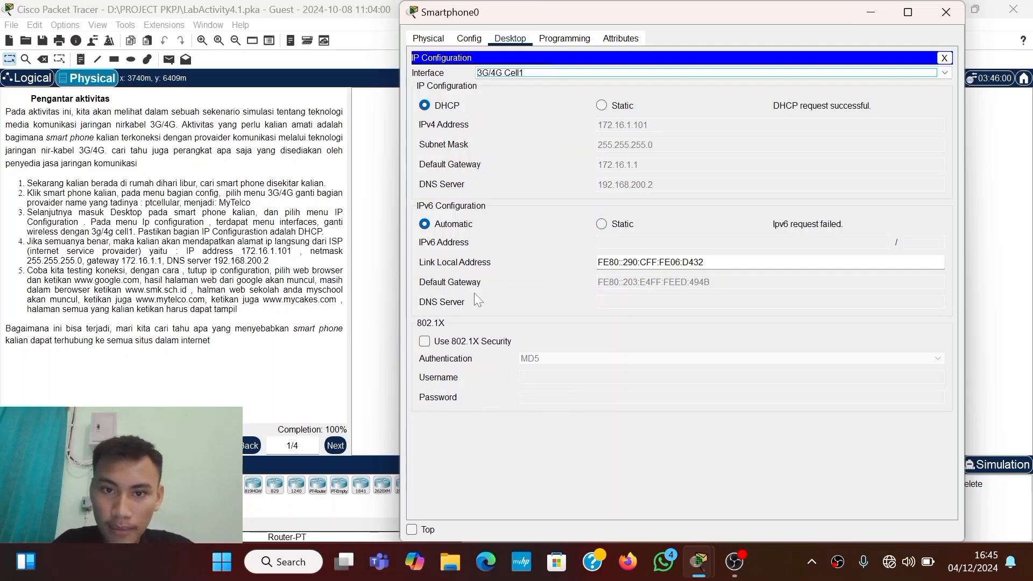
{"action": "left_click", "coordinate": [500, 435]}
{"action": "left_click", "coordinate": [411, 529]}
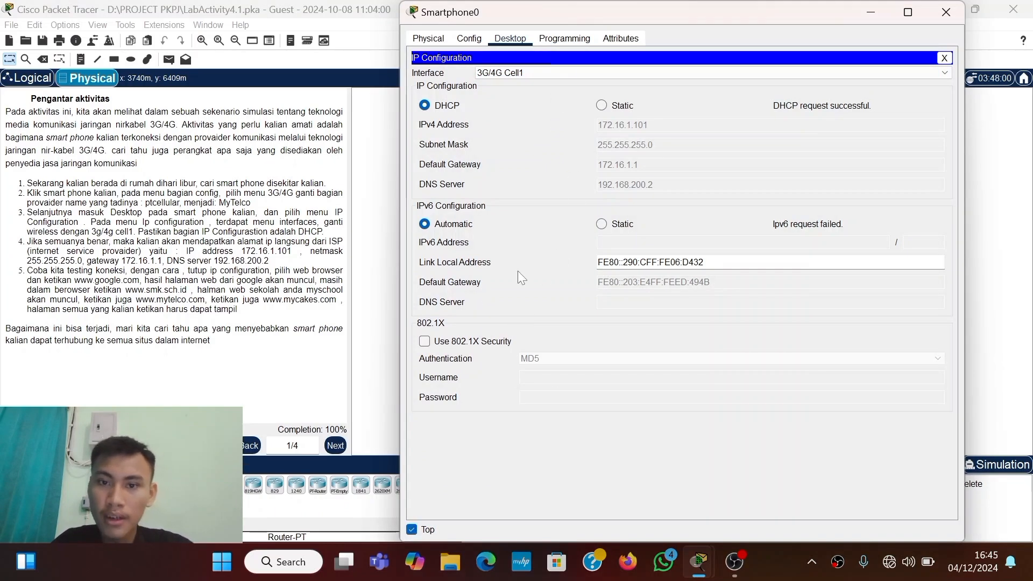
Step: Close and reopen the smartphone's IP configuration, then select the 3G/4G Cell1 interface again
{"action": "left_click", "coordinate": [945, 57]}
{"action": "left_click", "coordinate": [498, 88]}
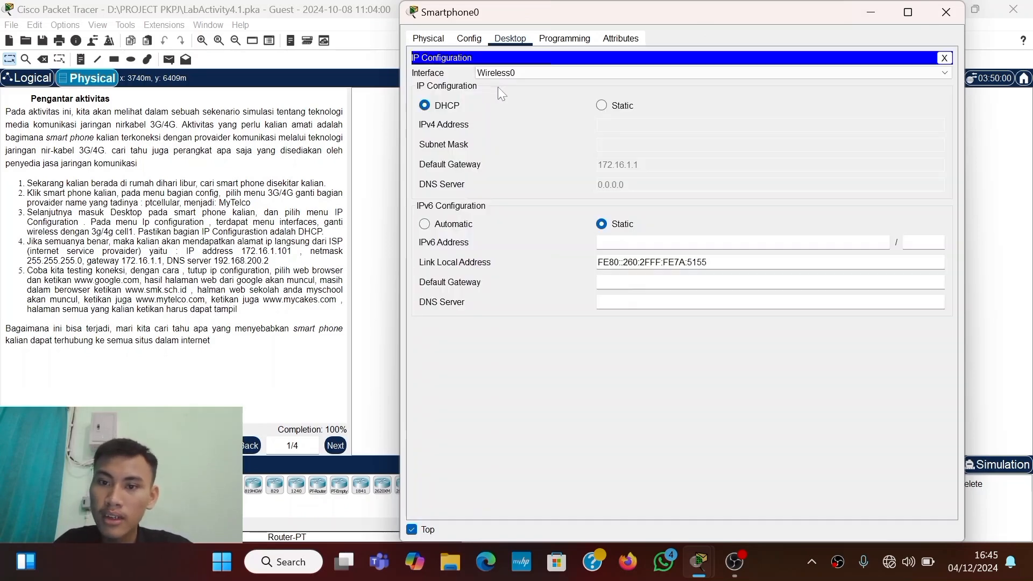
{"action": "left_click", "coordinate": [638, 79]}
{"action": "left_click", "coordinate": [637, 92]}
{"action": "left_click", "coordinate": [735, 562]}
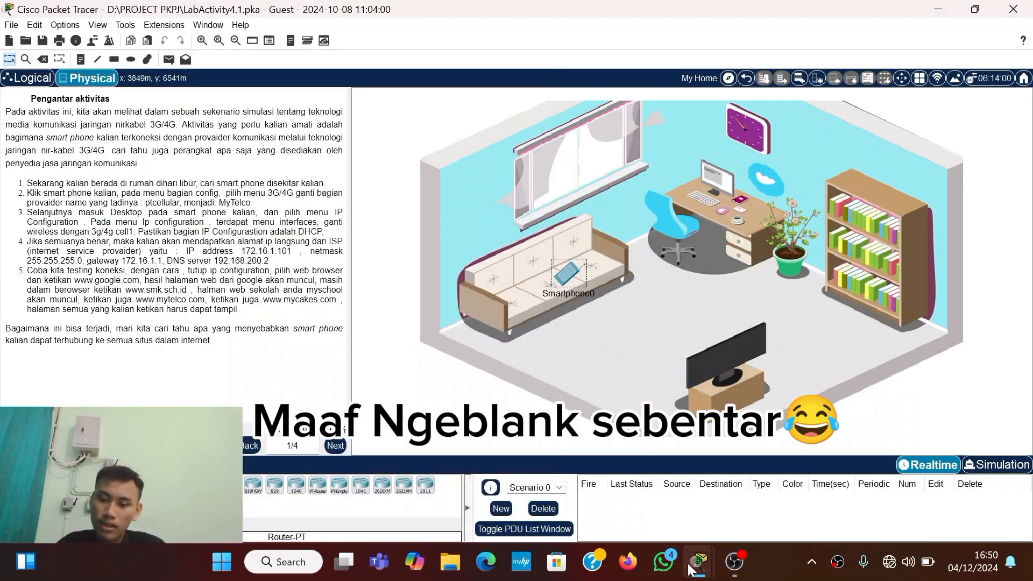
{"action": "mouse_move", "coordinate": [694, 568]}
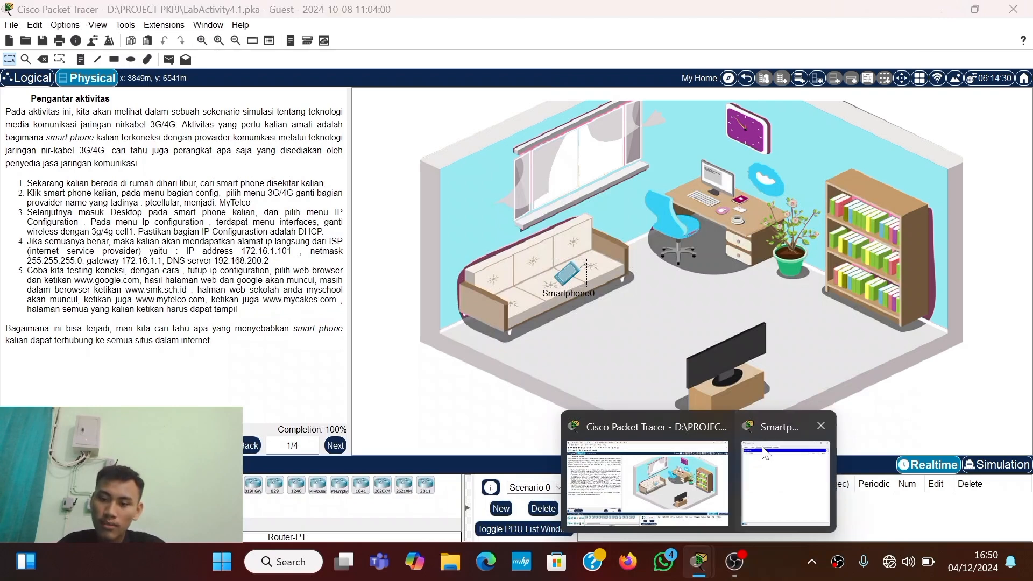
{"action": "left_click", "coordinate": [806, 487]}
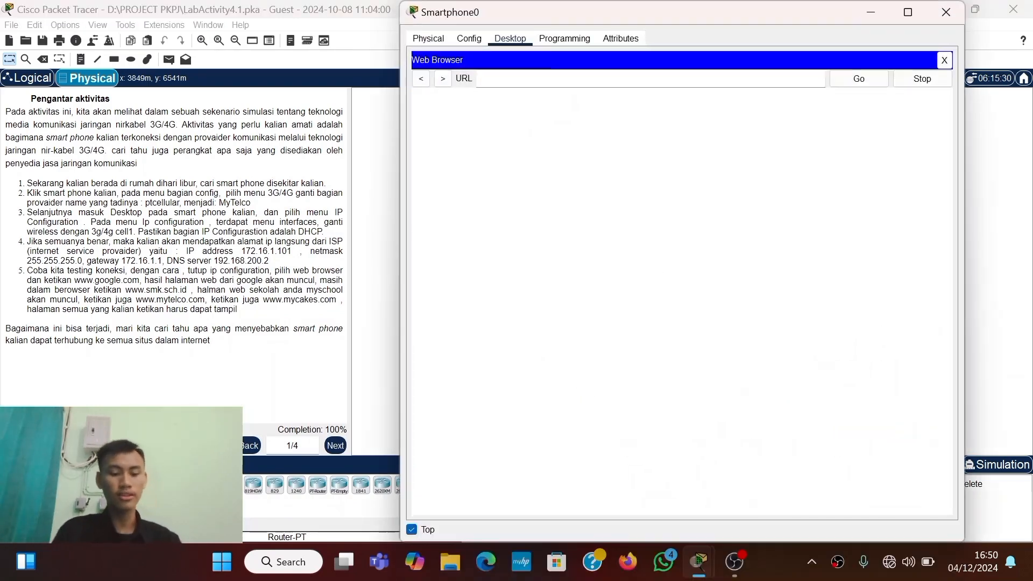
{"action": "type", "text": "www"}
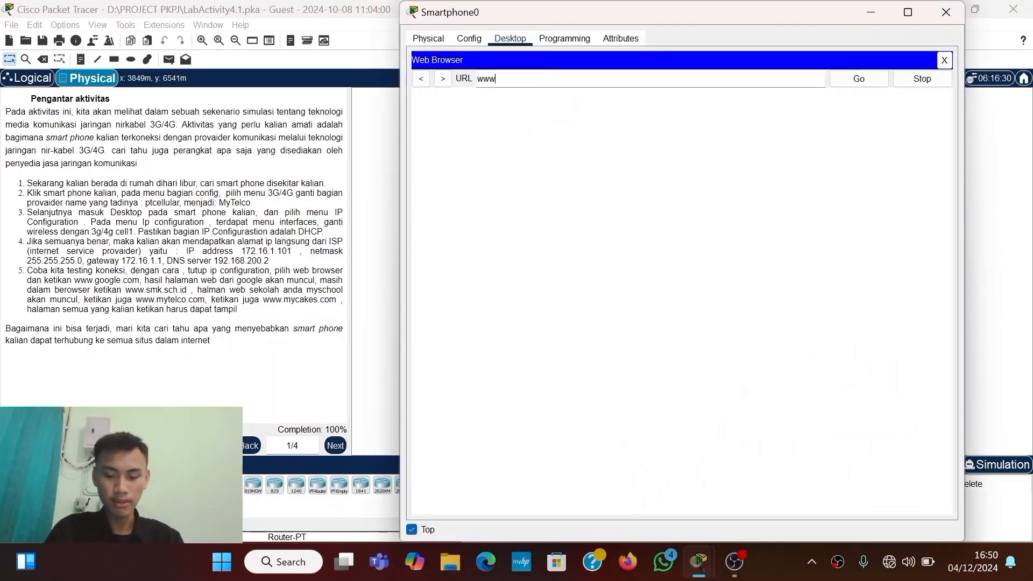
{"action": "type", "text": ".goo"}
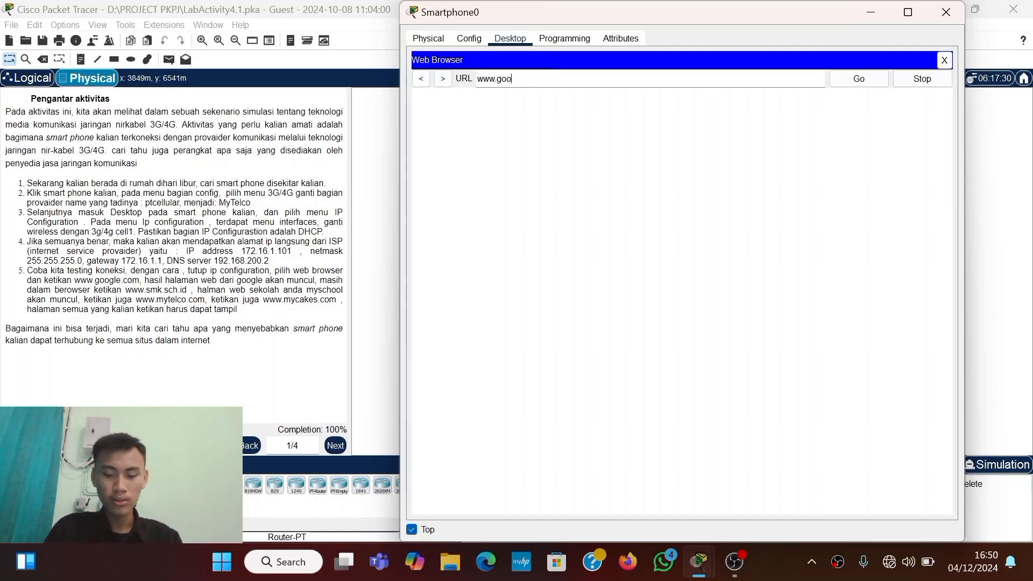
{"action": "type", "text": "gle.c"}
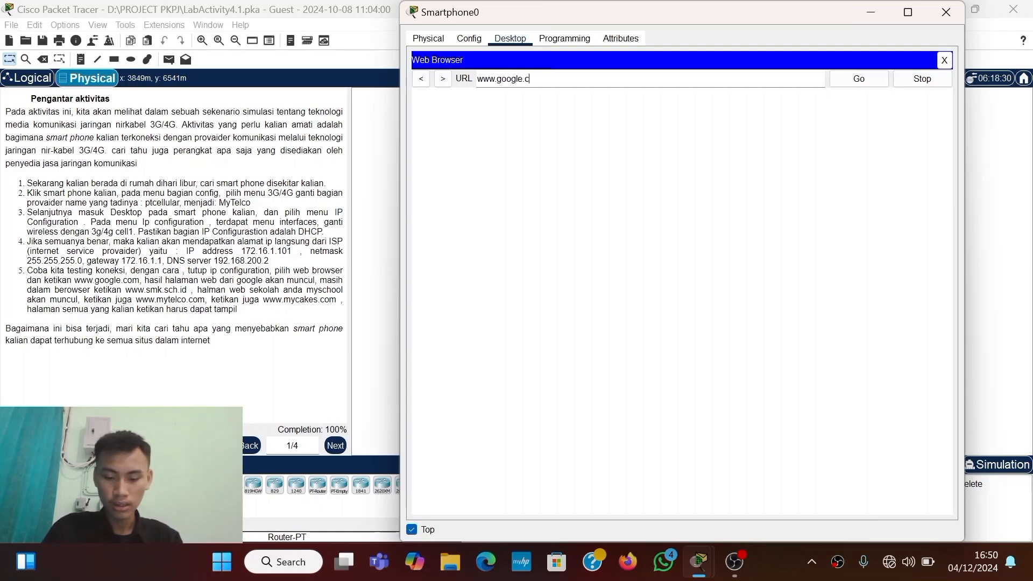
{"action": "type", "text": "om"}
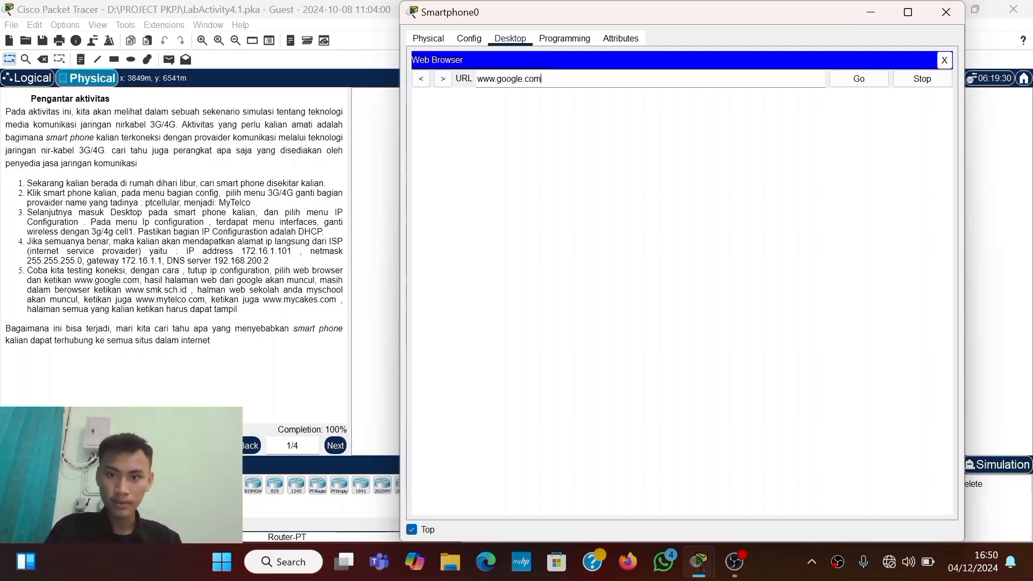
{"action": "key", "text": "Return"}
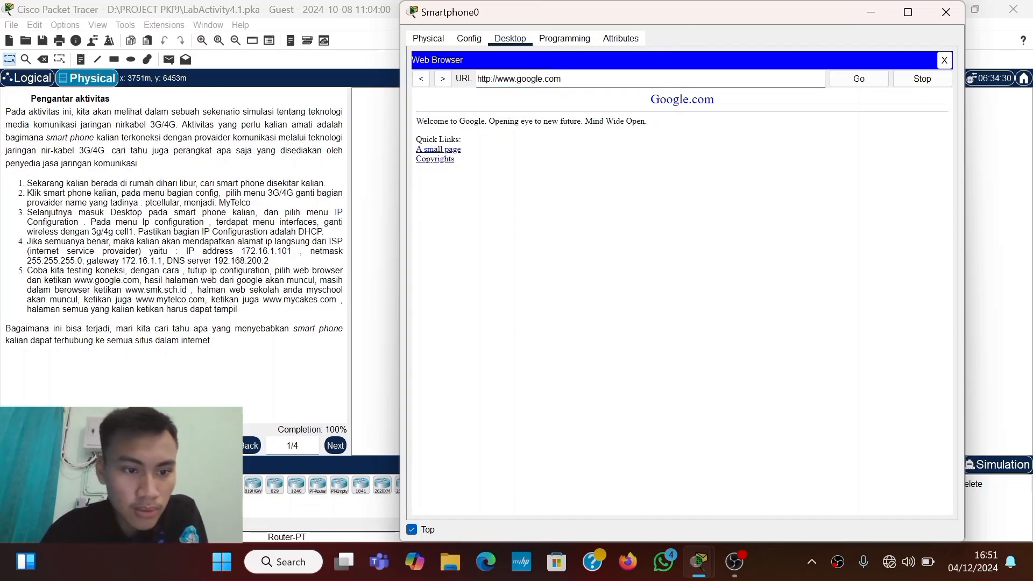
{"action": "key", "text": "BackSpace"}
{"action": "key", "text": "BackSpace"}
{"action": "key", "text": "BackSpace"}
{"action": "key", "text": "BackSpace"}
{"action": "key", "text": "BackSpace"}
{"action": "key", "text": "BackSpace"}
{"action": "key", "text": "BackSpace"}
{"action": "key", "text": "BackSpace"}
{"action": "key", "text": "BackSpace"}
{"action": "key", "text": "BackSpace"}
{"action": "key", "text": "BackSpace"}
{"action": "key", "text": "BackSpace"}
{"action": "key", "text": "BackSpace"}
{"action": "key", "text": "BackSpace"}
{"action": "key", "text": "BackSpace"}
{"action": "key", "text": "BackSpace"}
{"action": "key", "text": "BackSpace"}
{"action": "key", "text": "BackSpace"}
{"action": "key", "text": "BackSpace"}
{"action": "key", "text": "BackSpace"}
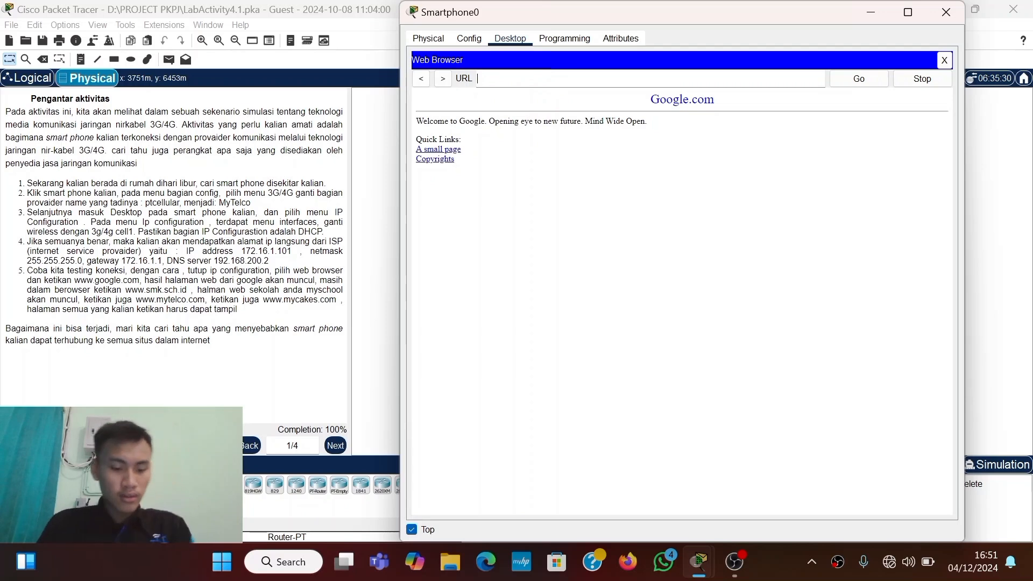
{"action": "type", "text": "www"}
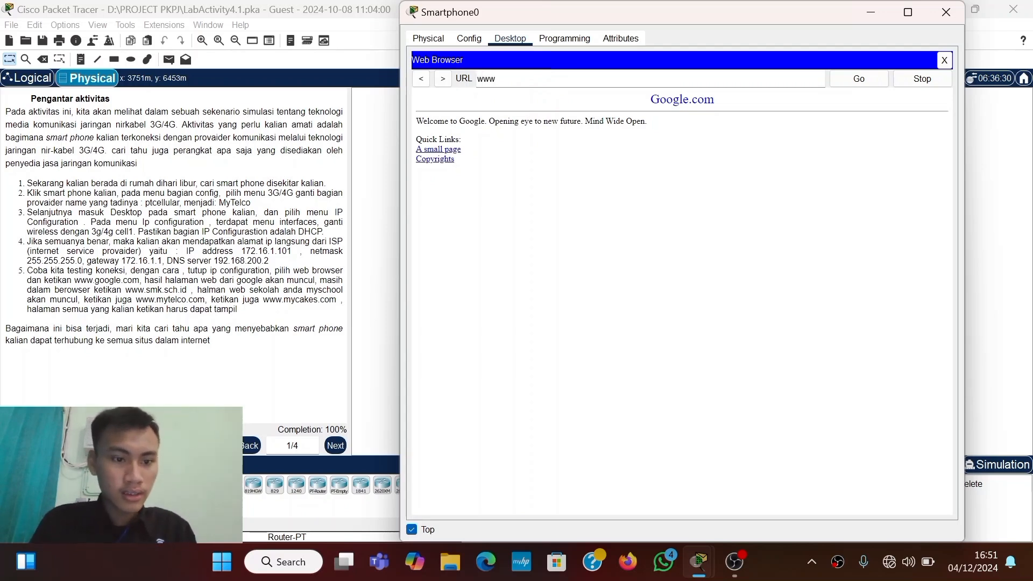
{"action": "type", "text": ".s"}
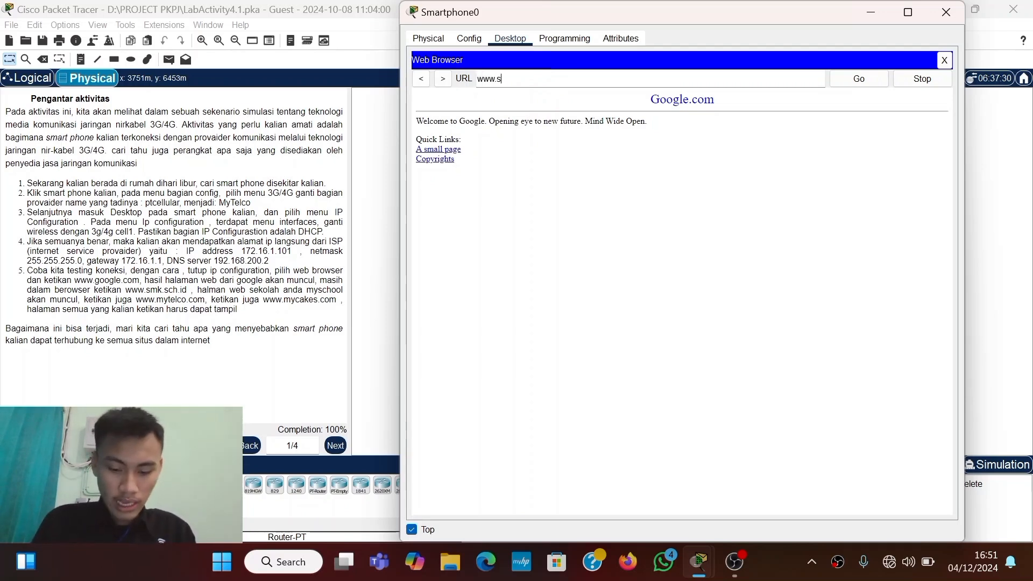
{"action": "type", "text": "mk"}
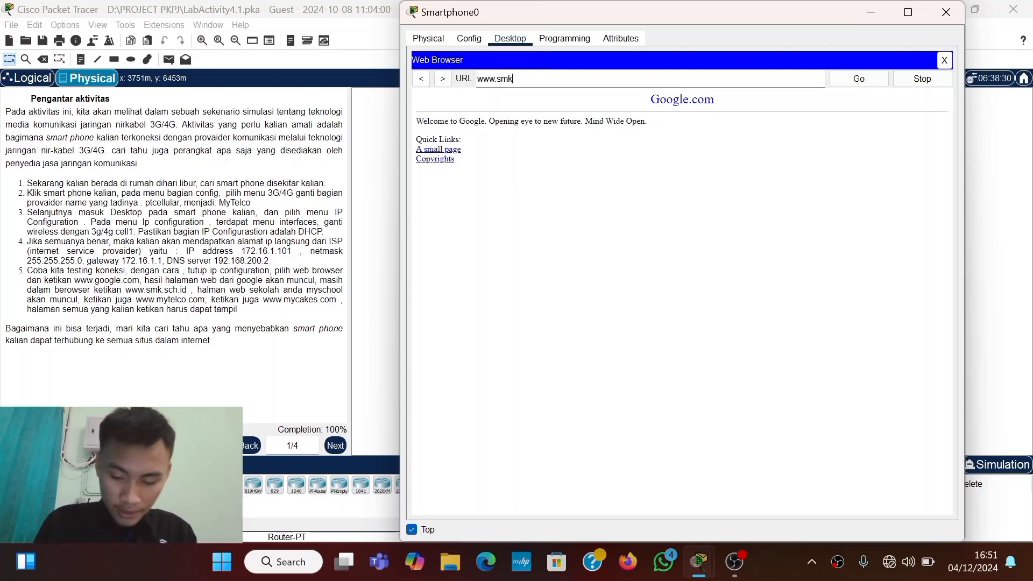
{"action": "type", "text": ".sch"}
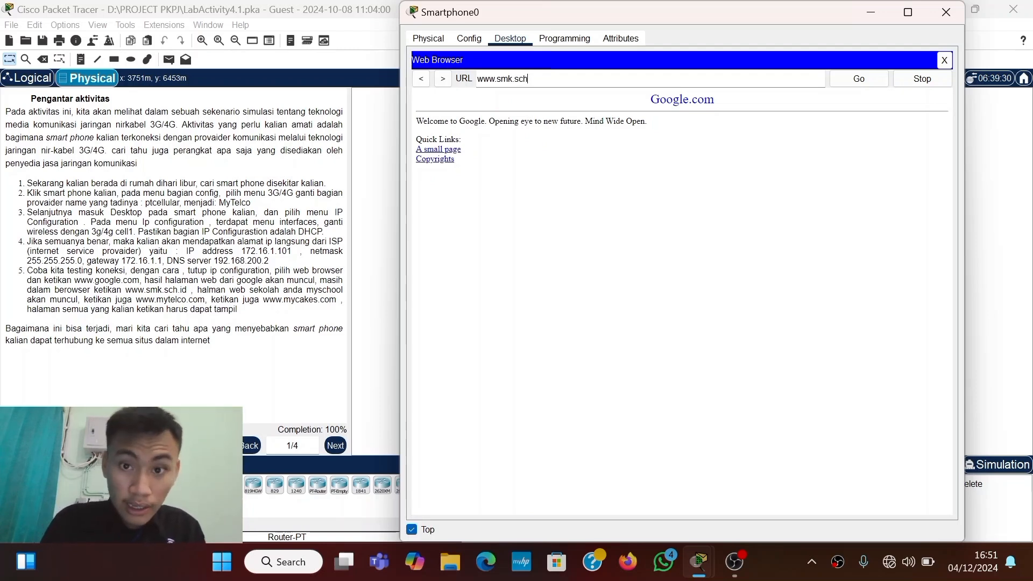
{"action": "type", "text": "."}
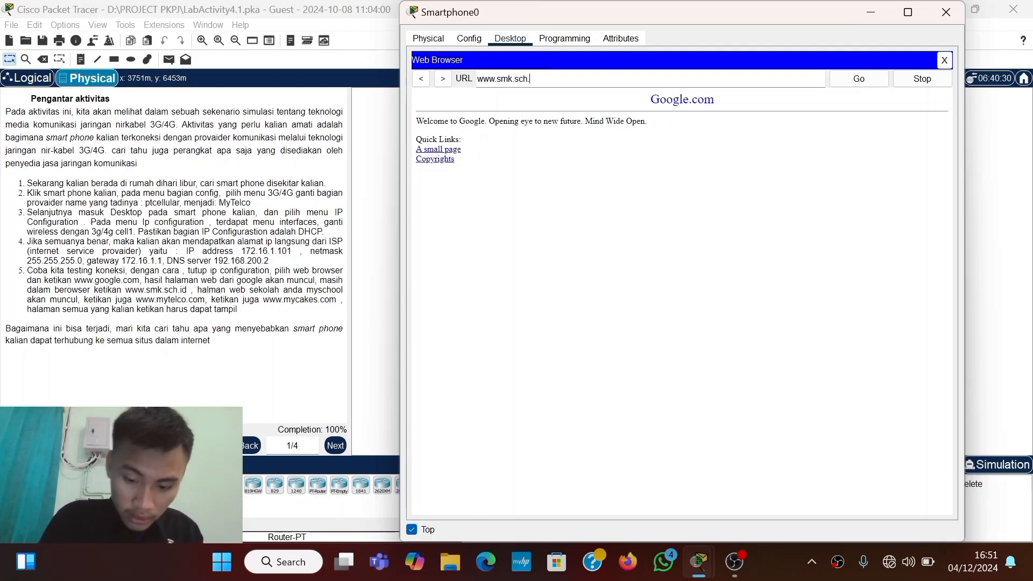
{"action": "type", "text": "id"}
{"action": "key", "text": "Return"}
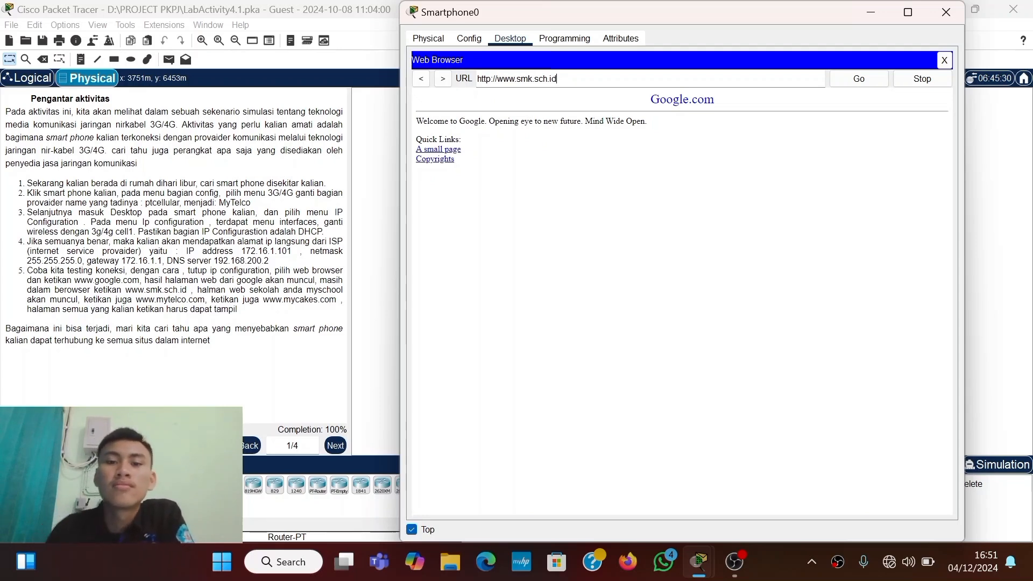
{"action": "left_click", "coordinate": [857, 81]}
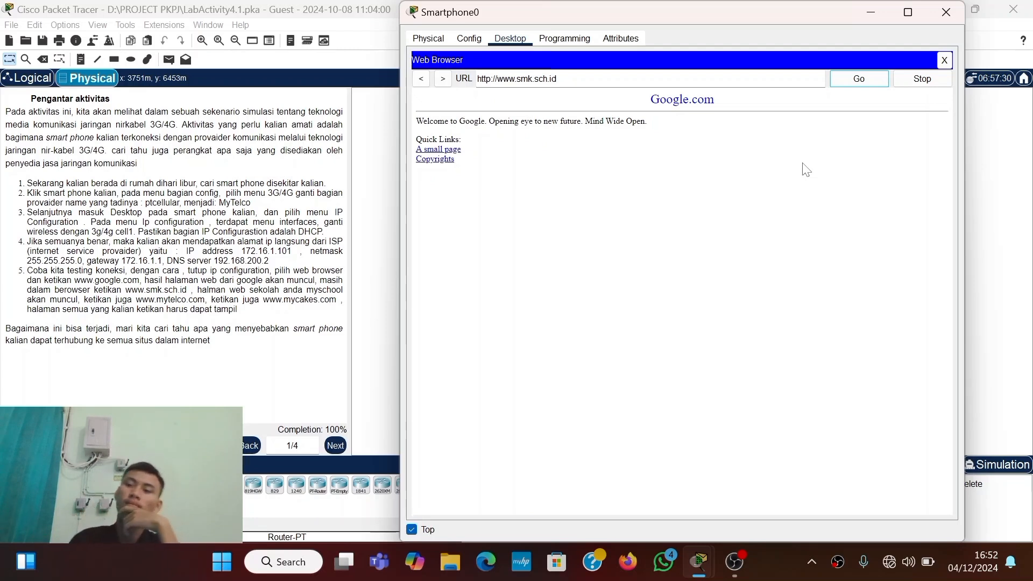
{"action": "left_click", "coordinate": [855, 86]}
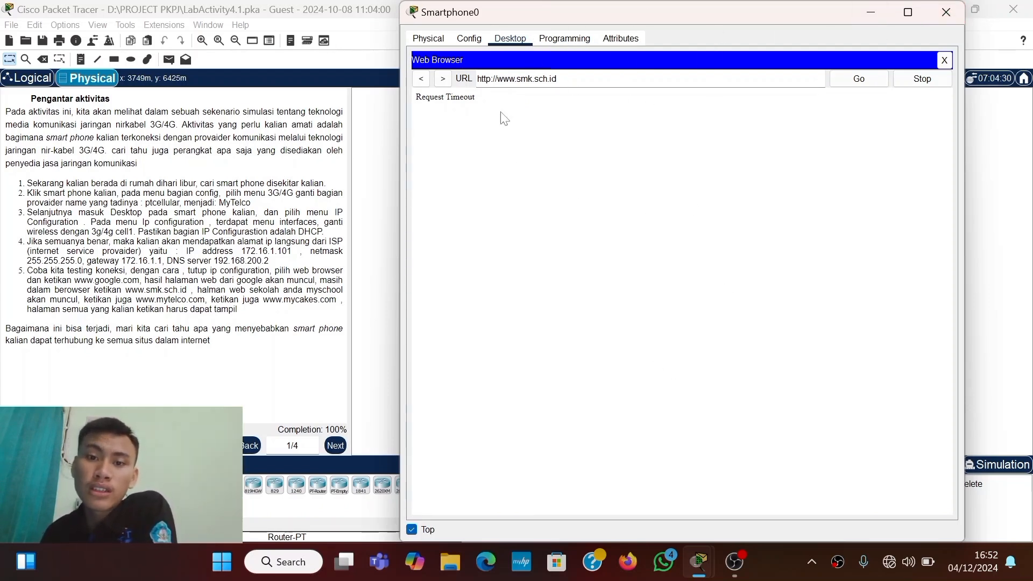
Step: Close the smartphone window, go up to the My City view and try to open the My School and My Cake buildings
{"action": "left_click", "coordinate": [946, 12]}
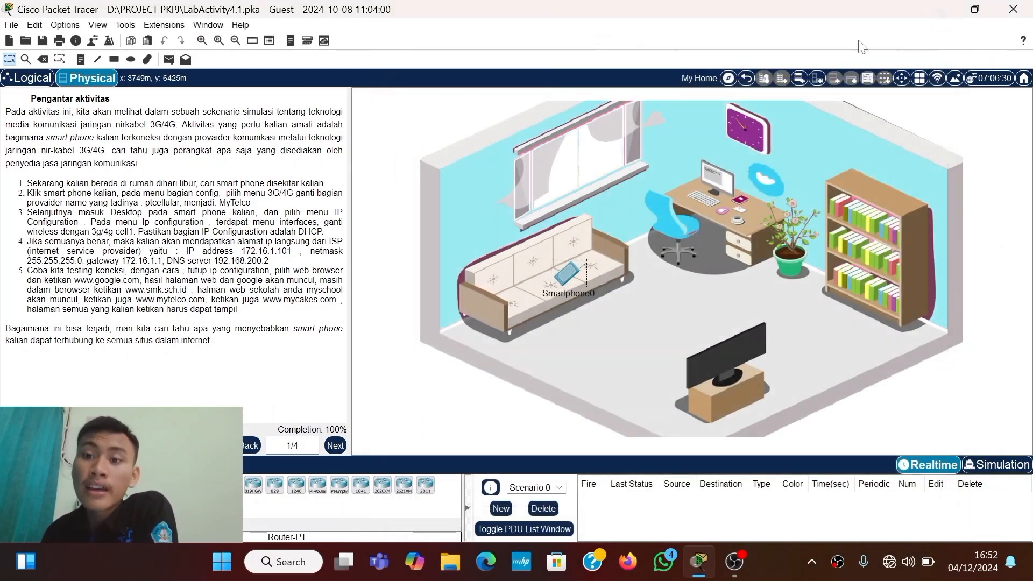
{"action": "left_click", "coordinate": [746, 79]}
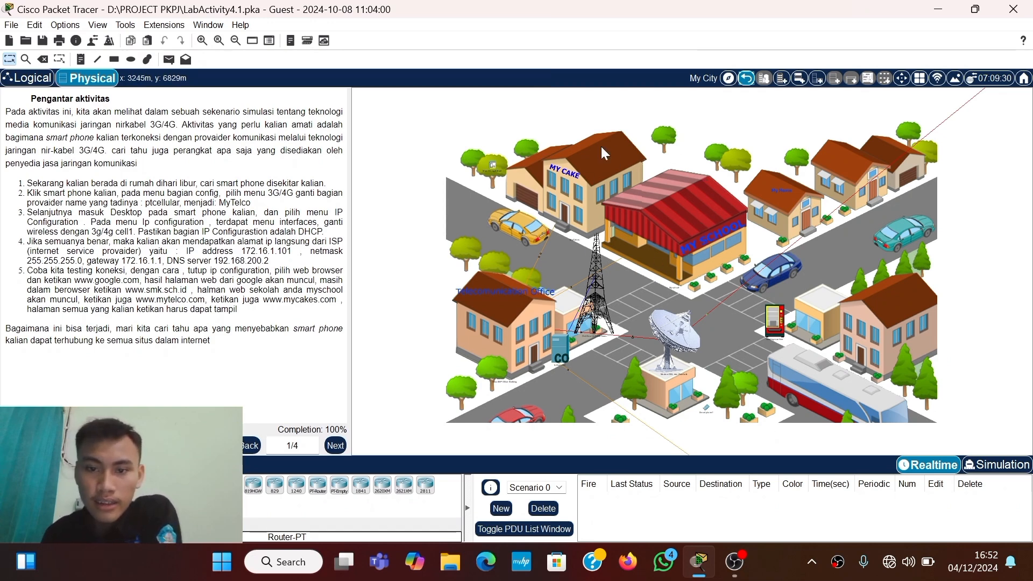
{"action": "left_click", "coordinate": [692, 252]}
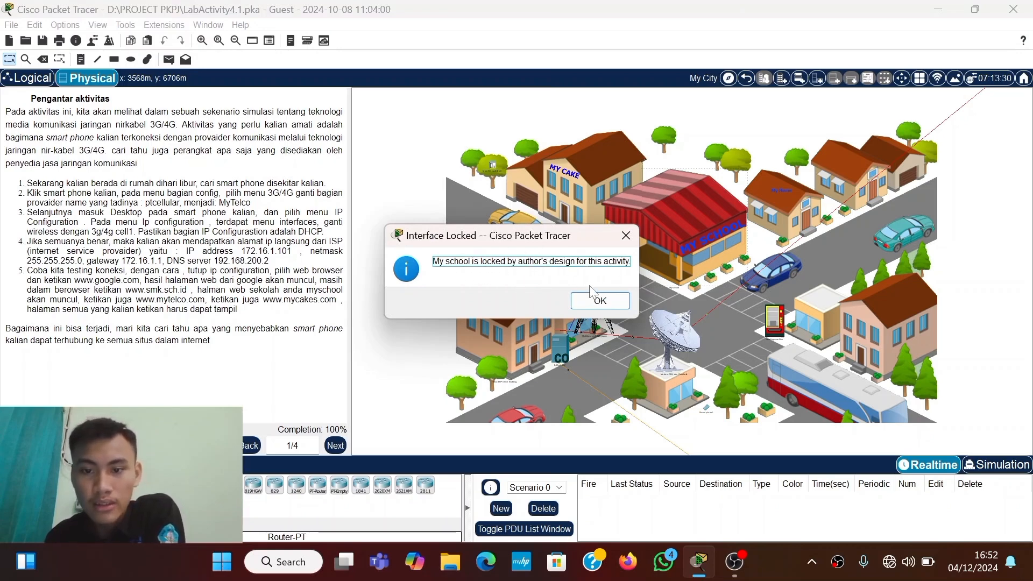
{"action": "left_click", "coordinate": [599, 300]}
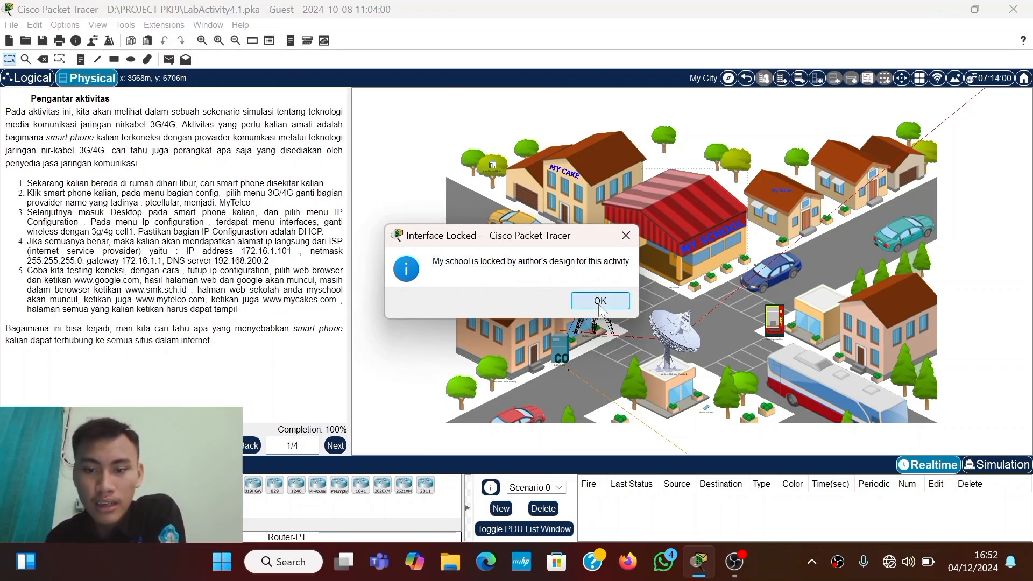
{"action": "left_click", "coordinate": [562, 182]}
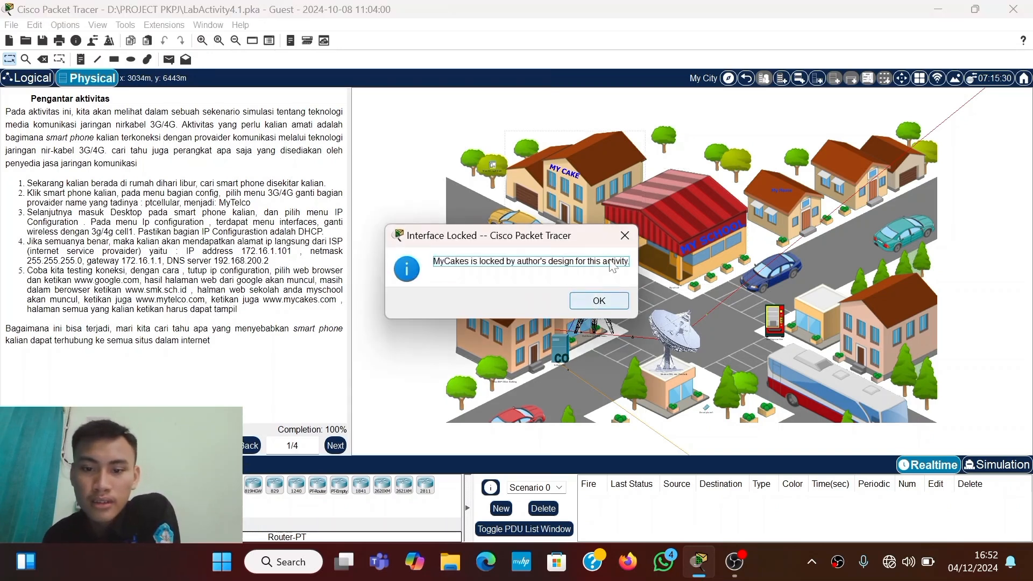
{"action": "left_click", "coordinate": [595, 302]}
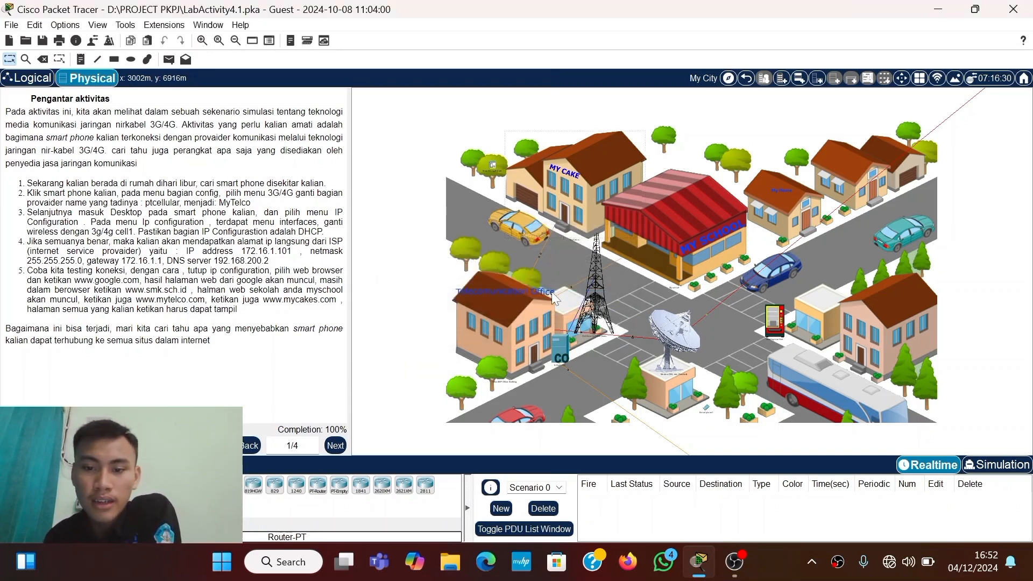
{"action": "left_click", "coordinate": [770, 191]}
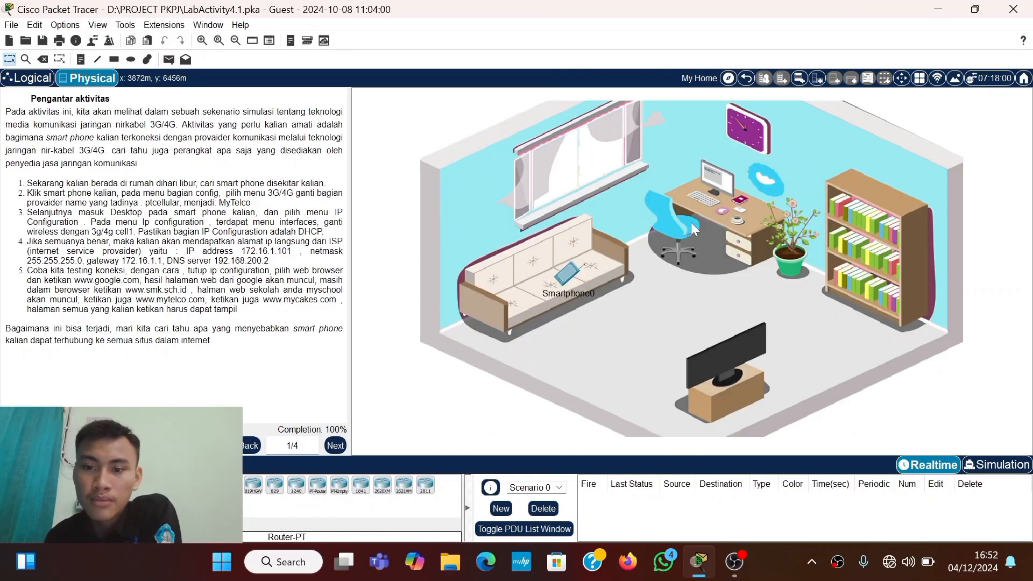
{"action": "left_click", "coordinate": [568, 279]}
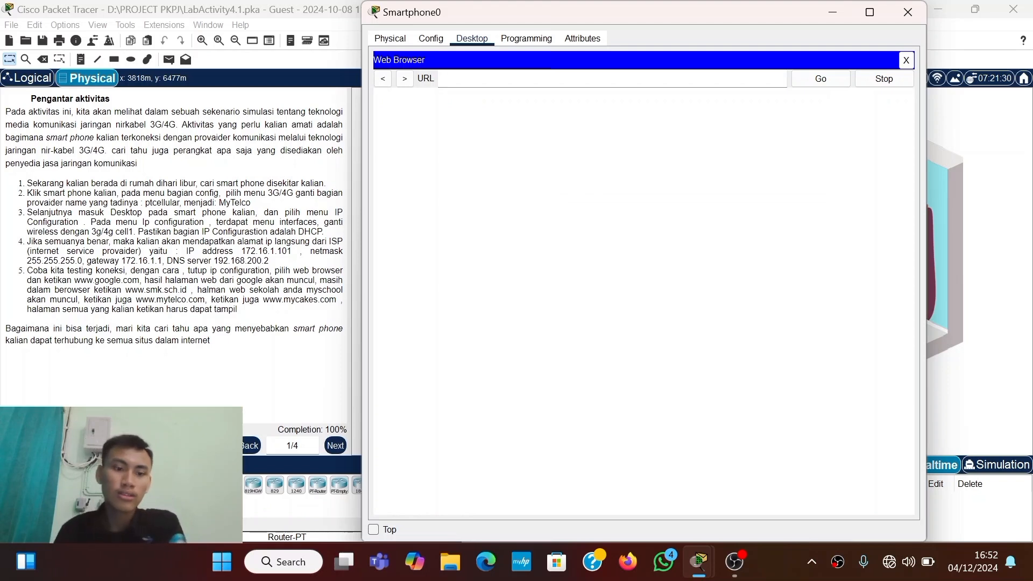
{"action": "type", "text": "www"}
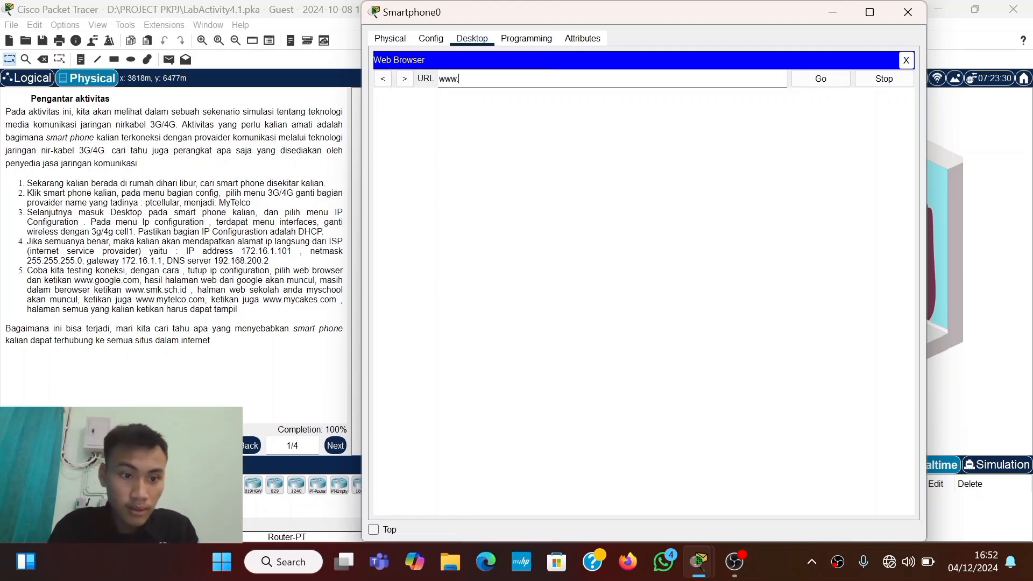
{"action": "type", "text": ".myte"}
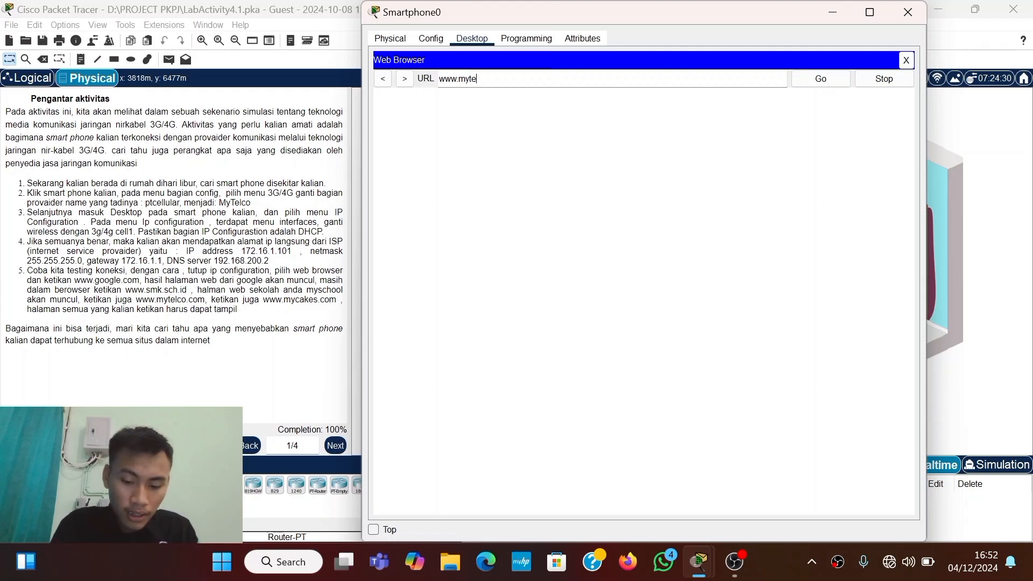
{"action": "type", "text": "l"}
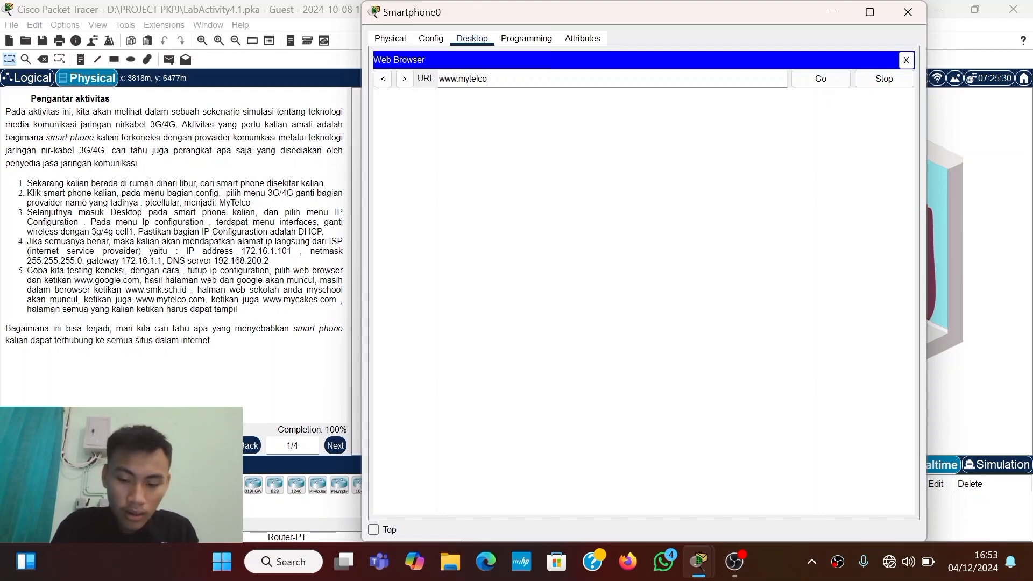
{"action": "type", "text": "co"}
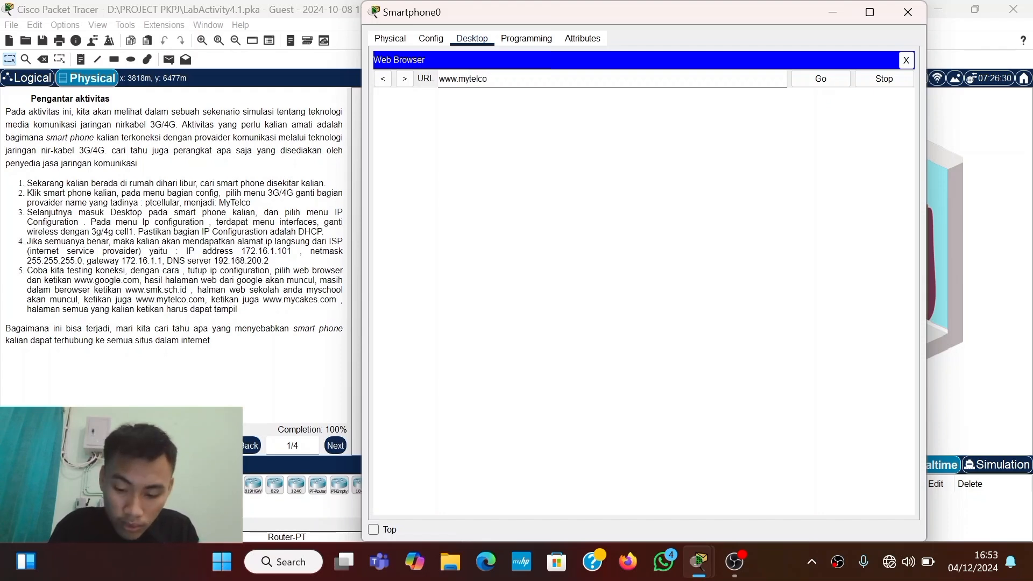
{"action": "type", "text": ".com"}
{"action": "key", "text": "Return"}
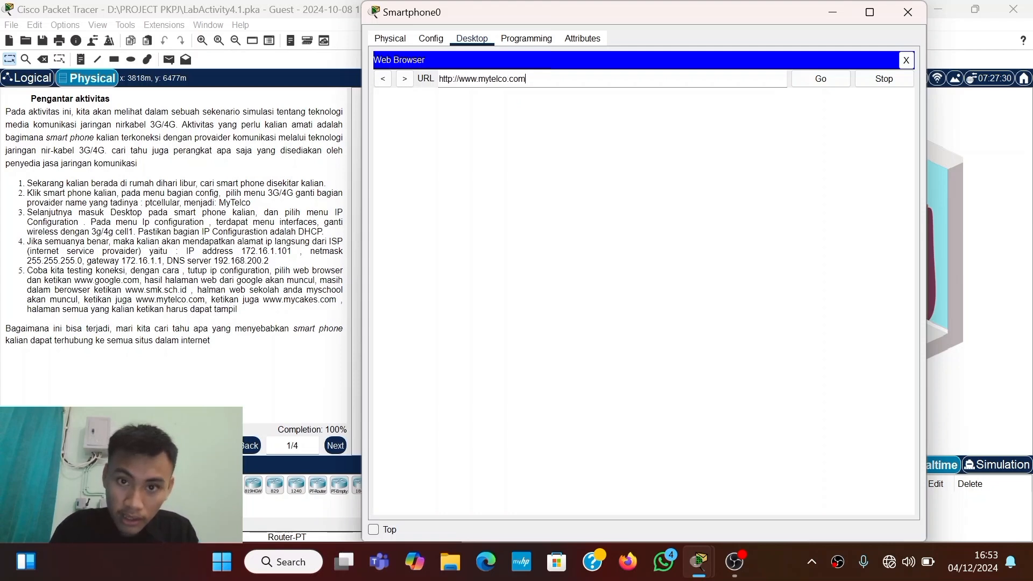
{"action": "left_click", "coordinate": [801, 81]}
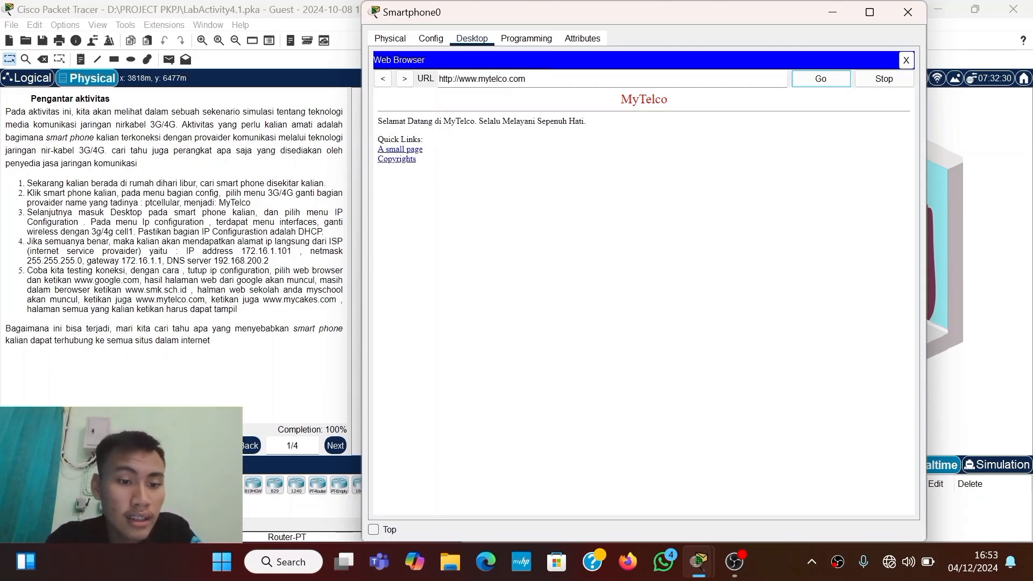
{"action": "left_click", "coordinate": [557, 79]}
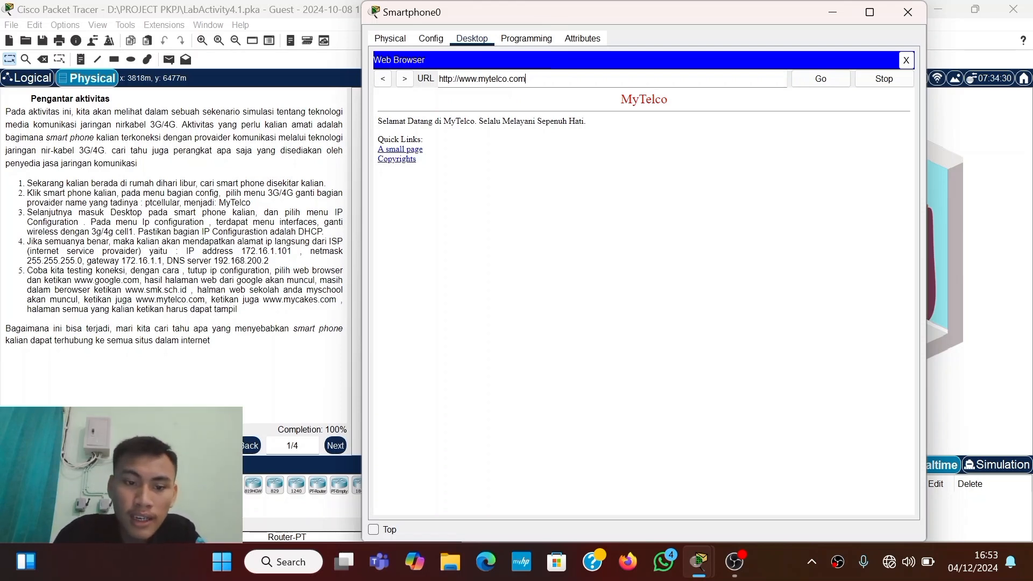
{"action": "key", "text": "BackSpace"}
{"action": "key", "text": "BackSpace"}
{"action": "key", "text": "BackSpace"}
{"action": "key", "text": "BackSpace"}
{"action": "key", "text": "BackSpace"}
{"action": "key", "text": "BackSpace"}
{"action": "key", "text": "BackSpace"}
{"action": "key", "text": "BackSpace"}
{"action": "key", "text": "BackSpace"}
{"action": "key", "text": "BackSpace"}
{"action": "key", "text": "BackSpace"}
{"action": "key", "text": "BackSpace"}
{"action": "key", "text": "BackSpace"}
{"action": "key", "text": "BackSpace"}
{"action": "key", "text": "BackSpace"}
{"action": "key", "text": "BackSpace"}
{"action": "key", "text": "BackSpace"}
{"action": "key", "text": "BackSpace"}
{"action": "key", "text": "BackSpace"}
{"action": "key", "text": "BackSpace"}
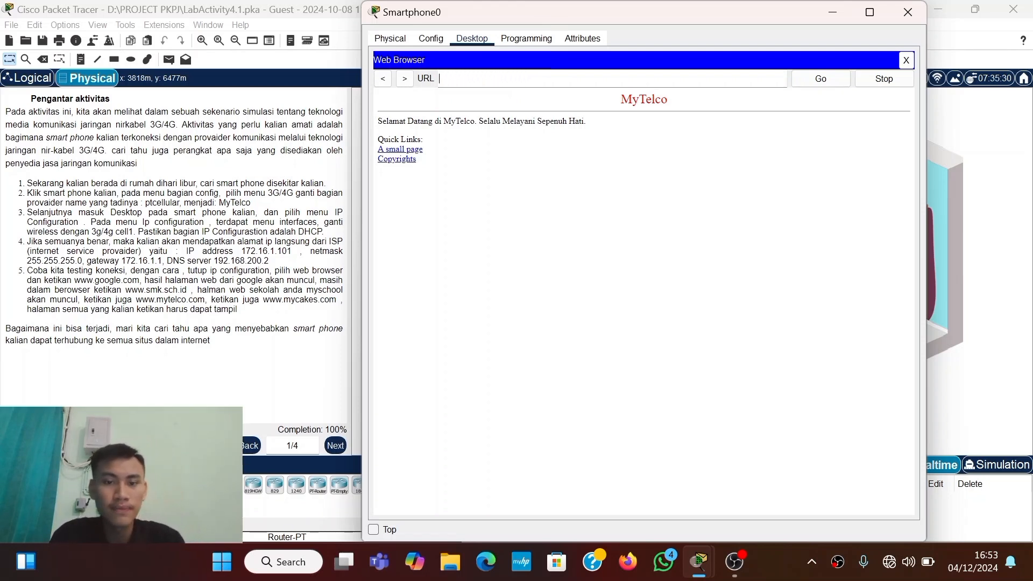
{"action": "type", "text": "www"}
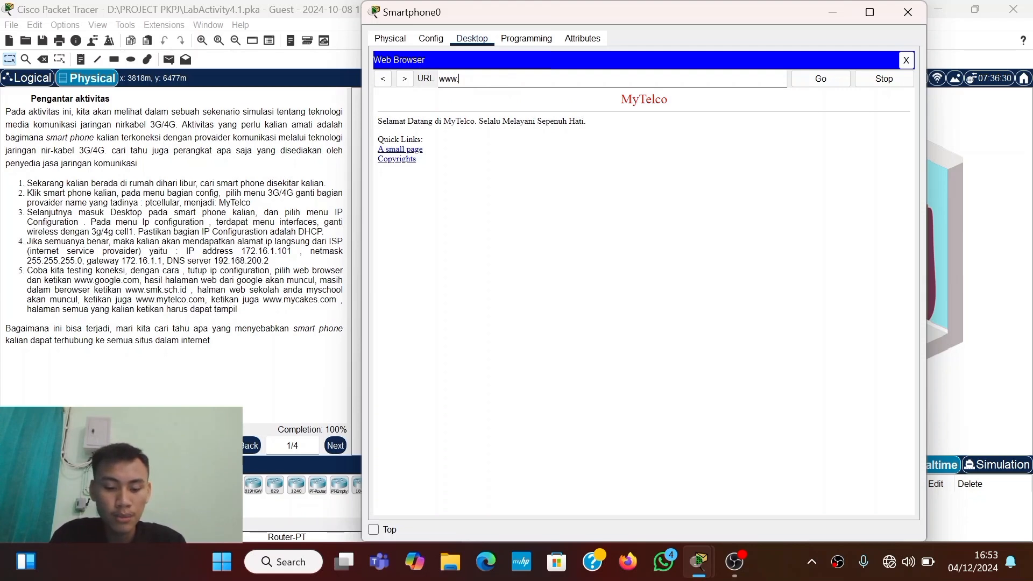
{"action": "type", "text": ".my"}
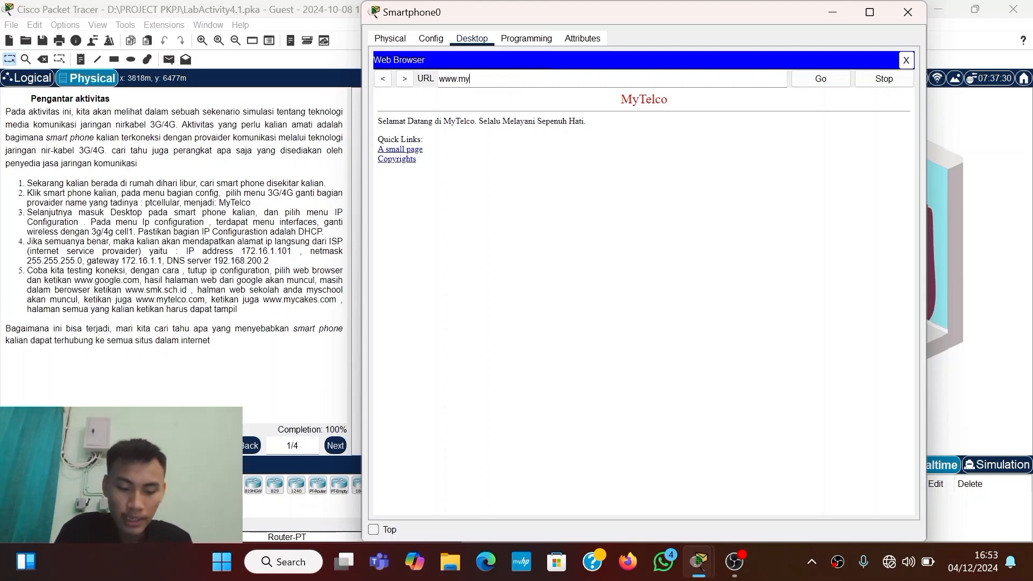
{"action": "type", "text": "cakes"}
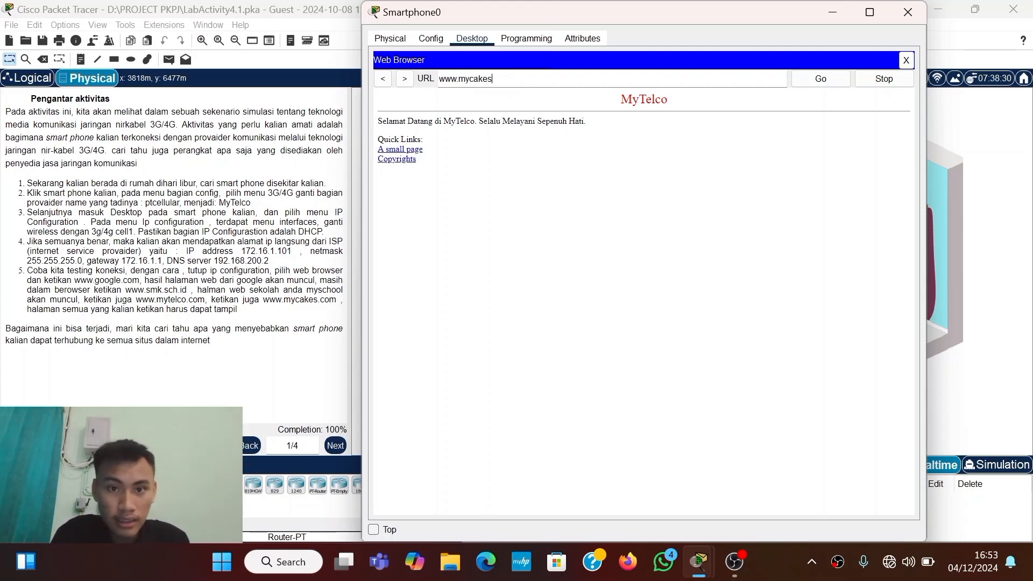
{"action": "type", "text": ".c"}
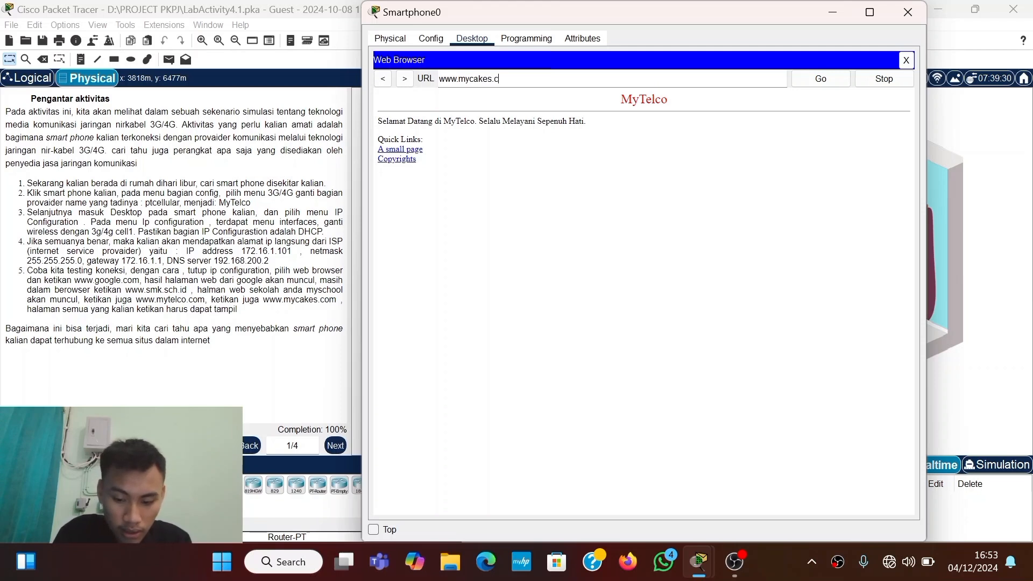
{"action": "type", "text": "om"}
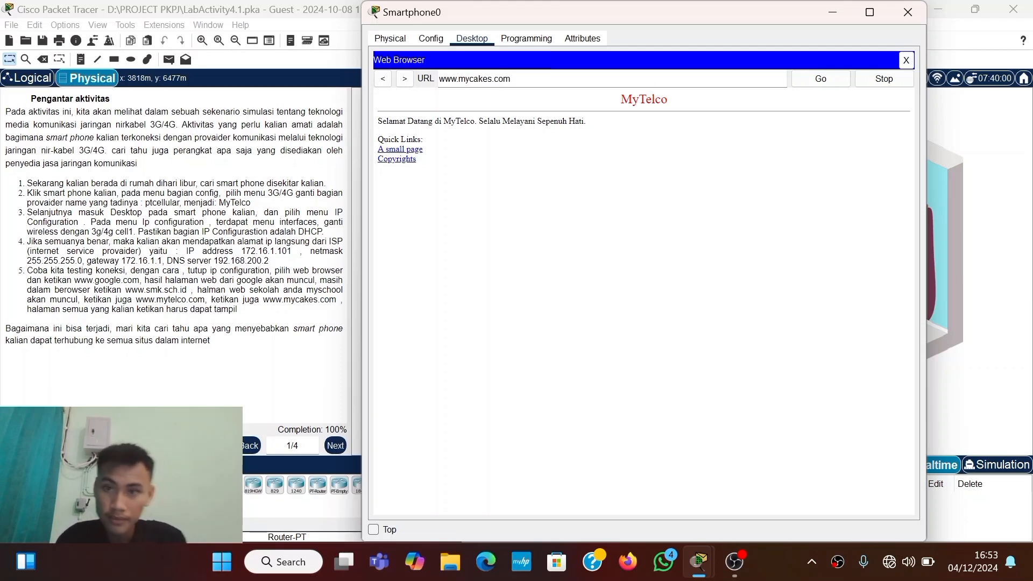
{"action": "left_click", "coordinate": [829, 78]}
{"action": "left_click", "coordinate": [831, 81]}
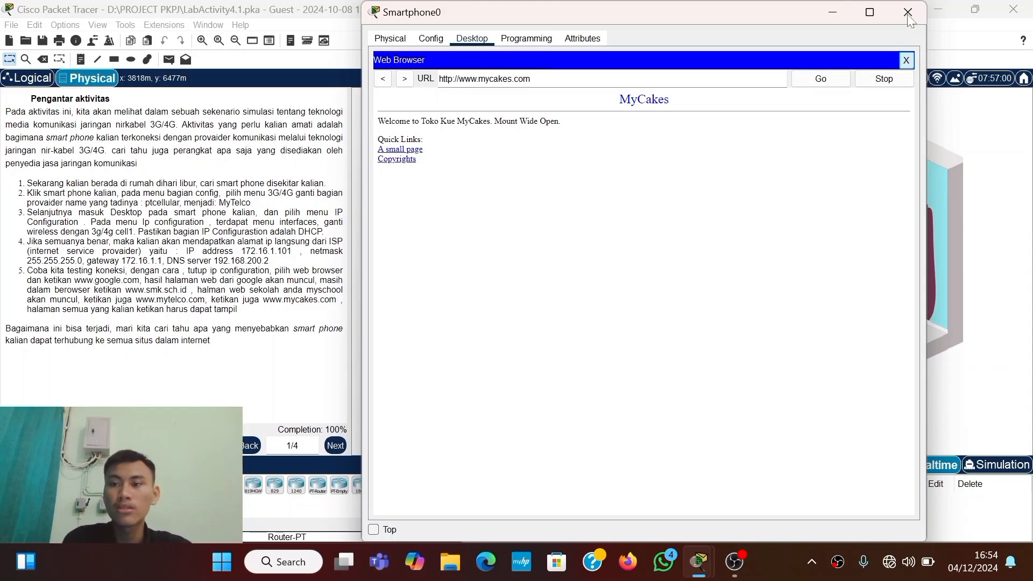
{"action": "left_click", "coordinate": [907, 60]}
{"action": "left_click", "coordinate": [908, 12]}
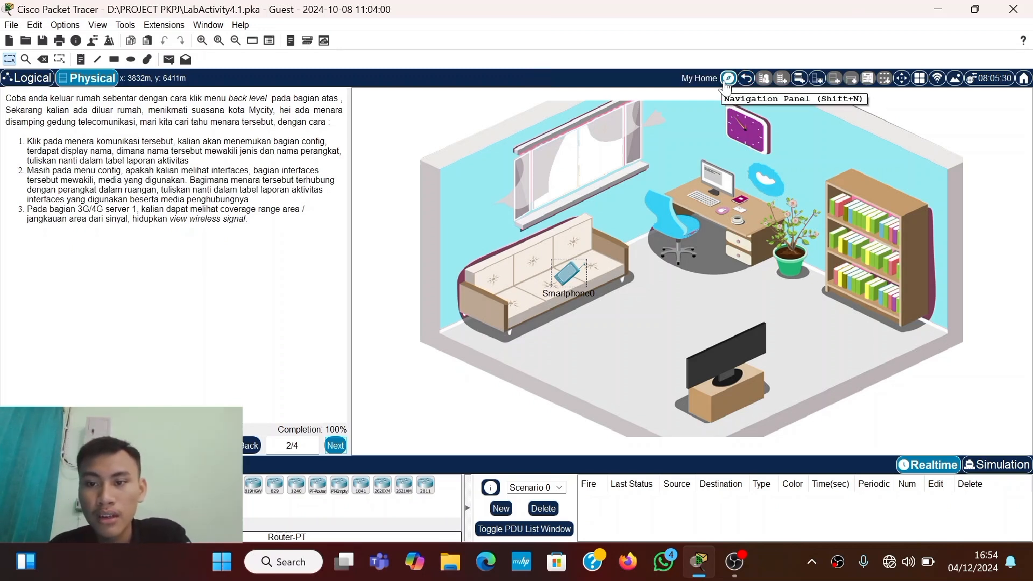
Step: Go up to the My City view and check the global configuration settings of the Out Door Unit Cell Tower
{"action": "left_click", "coordinate": [745, 79]}
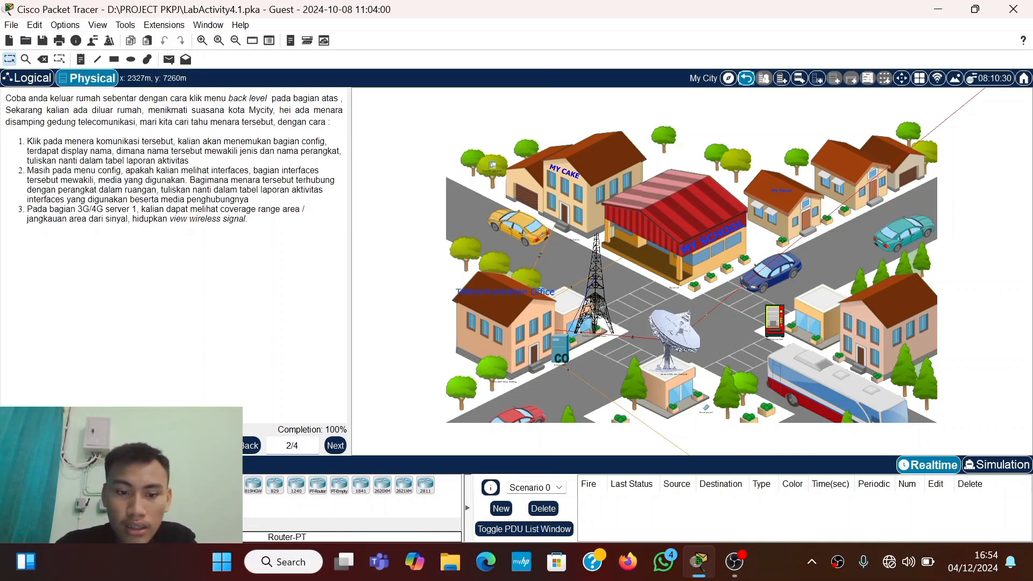
{"action": "left_click", "coordinate": [600, 276]}
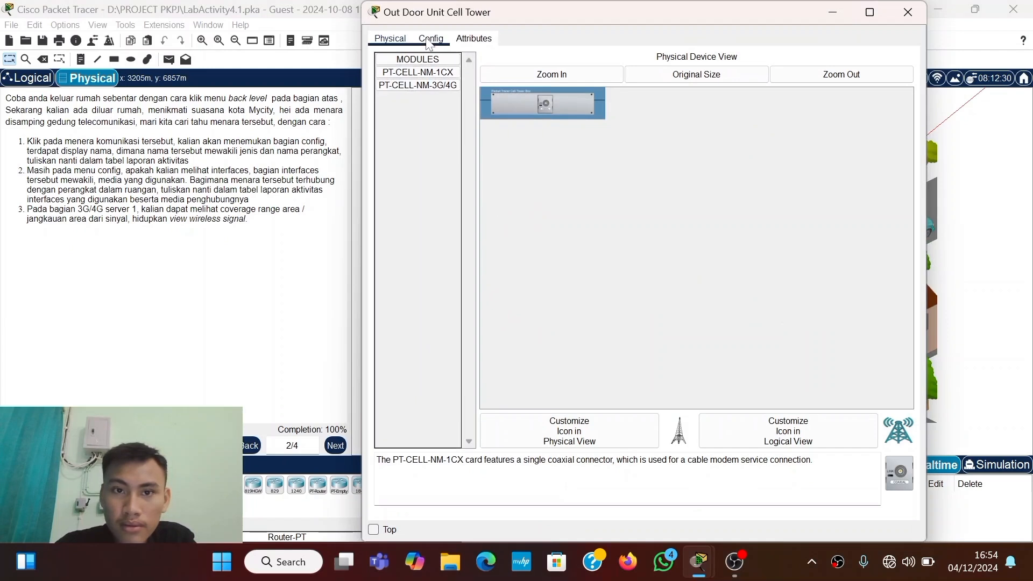
{"action": "left_click", "coordinate": [430, 39]}
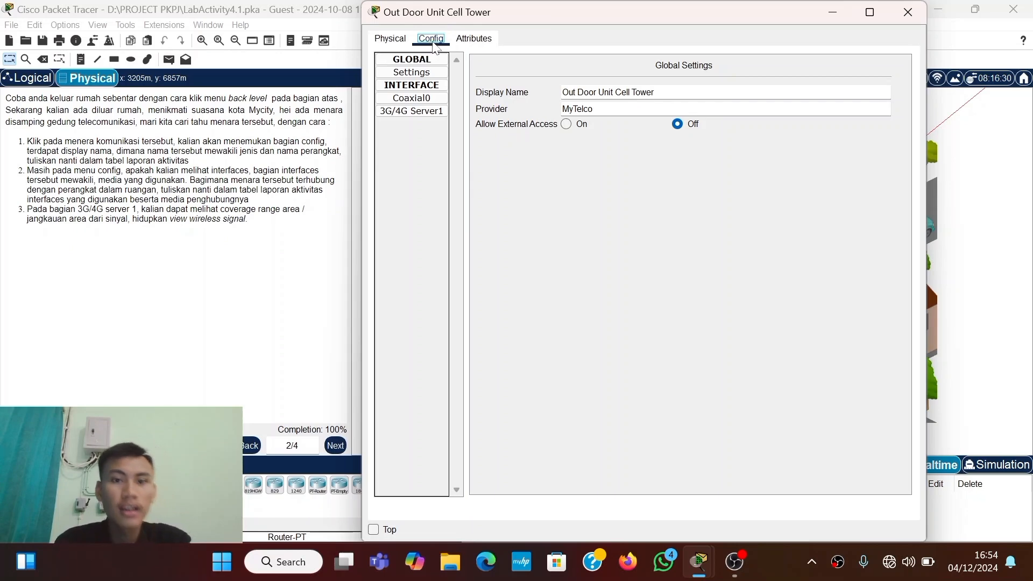
{"action": "left_click", "coordinate": [908, 13]}
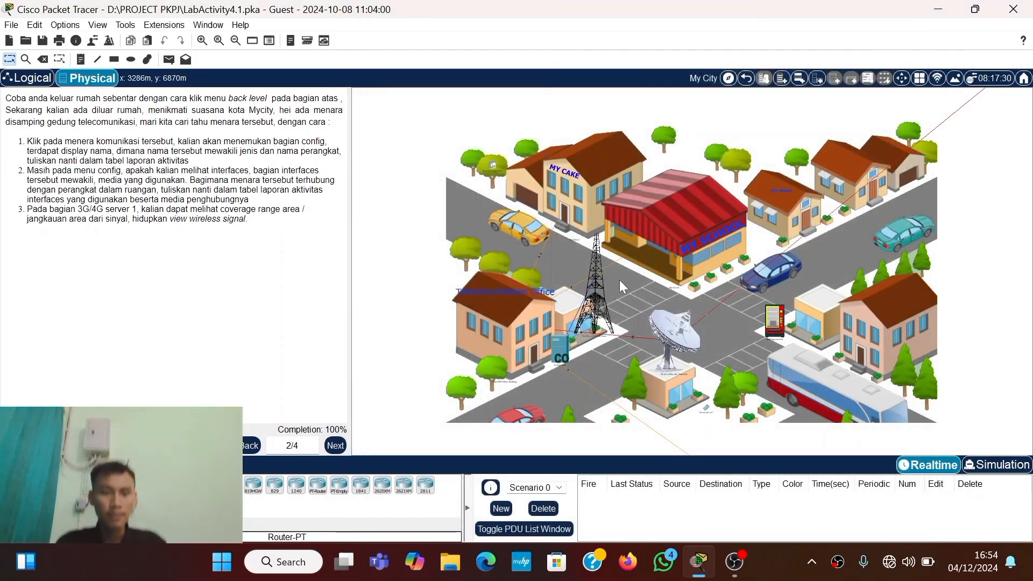
Step: Examine the cell tower's 3G/4G Server1 interface for its port status and coverage range
{"action": "mouse_move", "coordinate": [624, 276]}
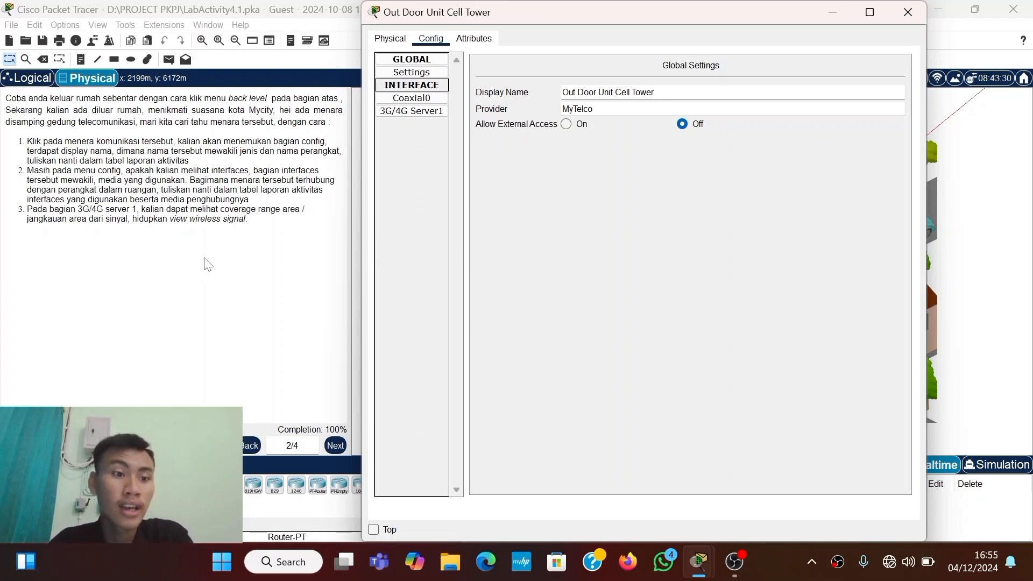
{"action": "left_click", "coordinate": [409, 114]}
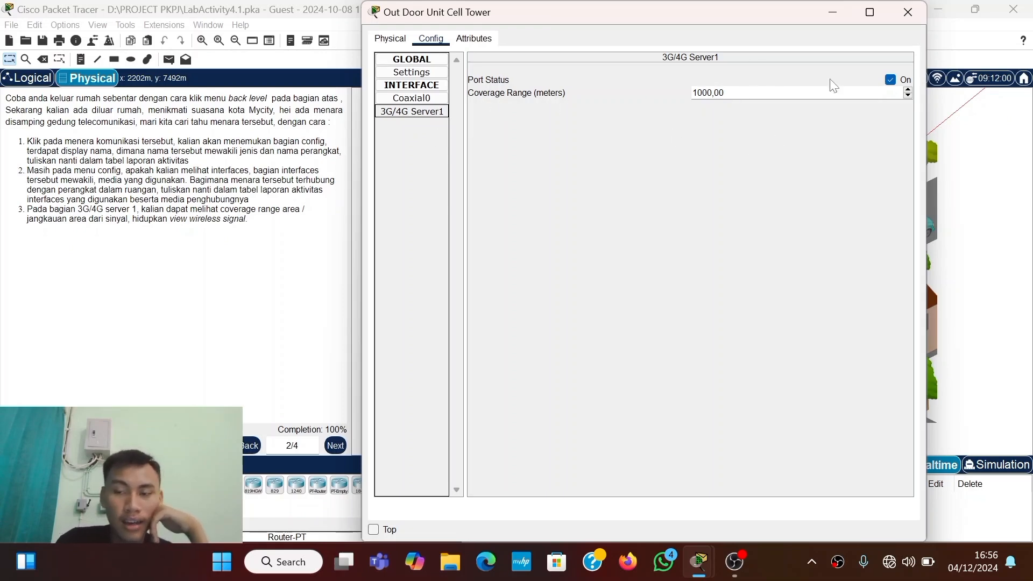
{"action": "left_click", "coordinate": [908, 12]}
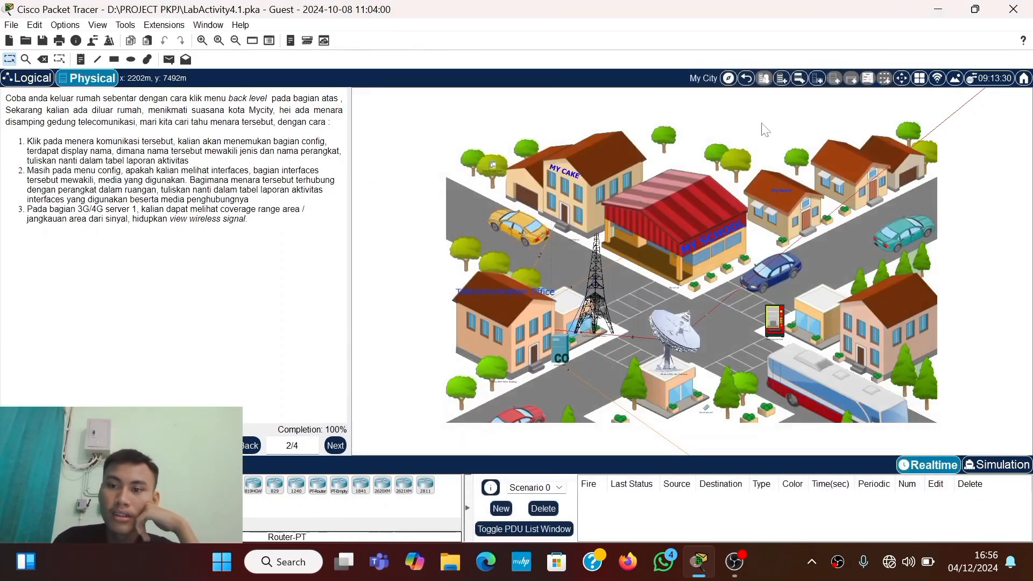
Step: Advance the activity instructions to page 3/4 and inspect the global settings of the In Door Unit below the tower
{"action": "left_click", "coordinate": [335, 446]}
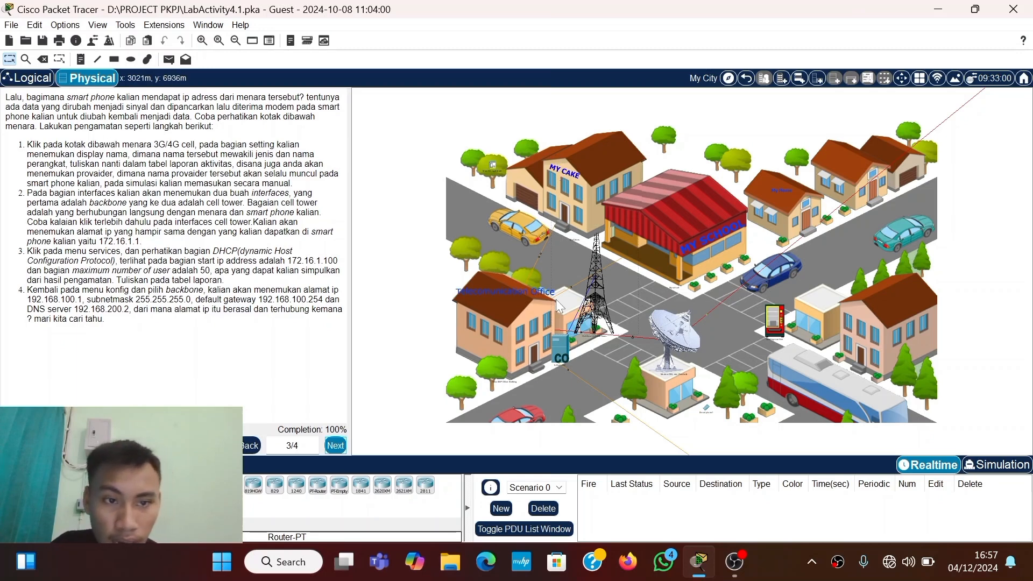
{"action": "left_click", "coordinate": [560, 347]}
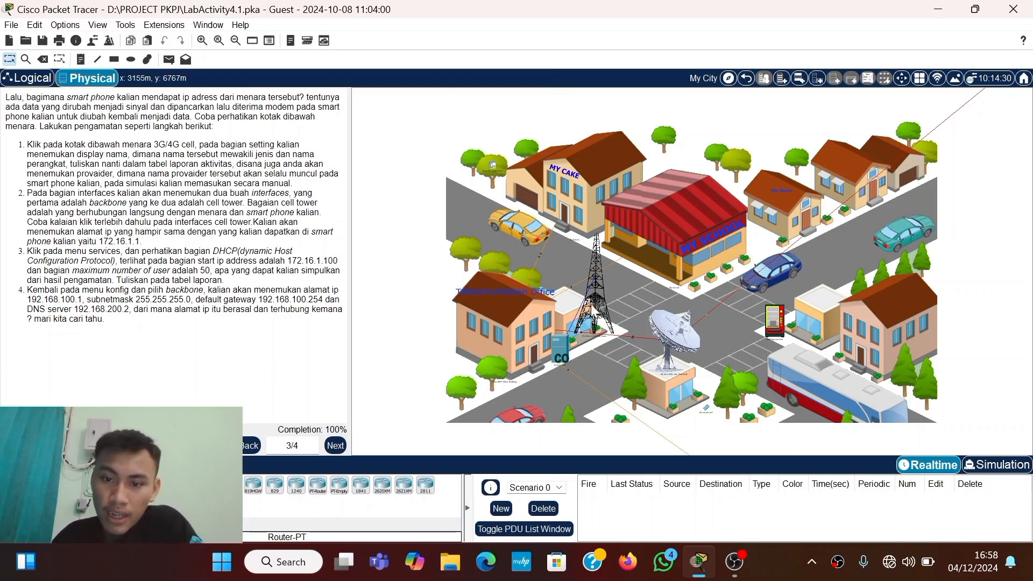
{"action": "left_click", "coordinate": [561, 340]}
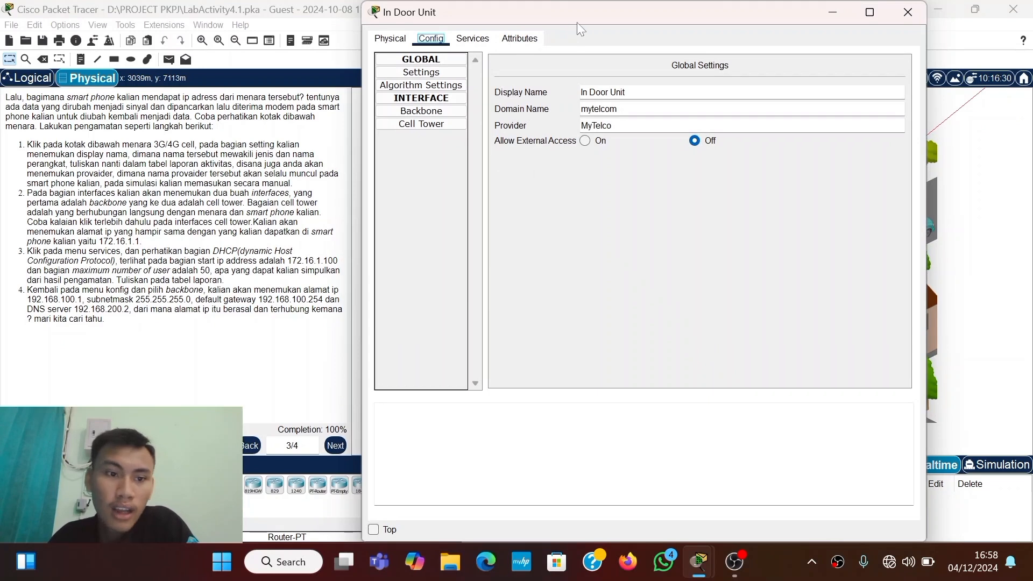
{"action": "left_click_drag", "start_coordinate": [577, 22], "coordinate": [608, 31]}
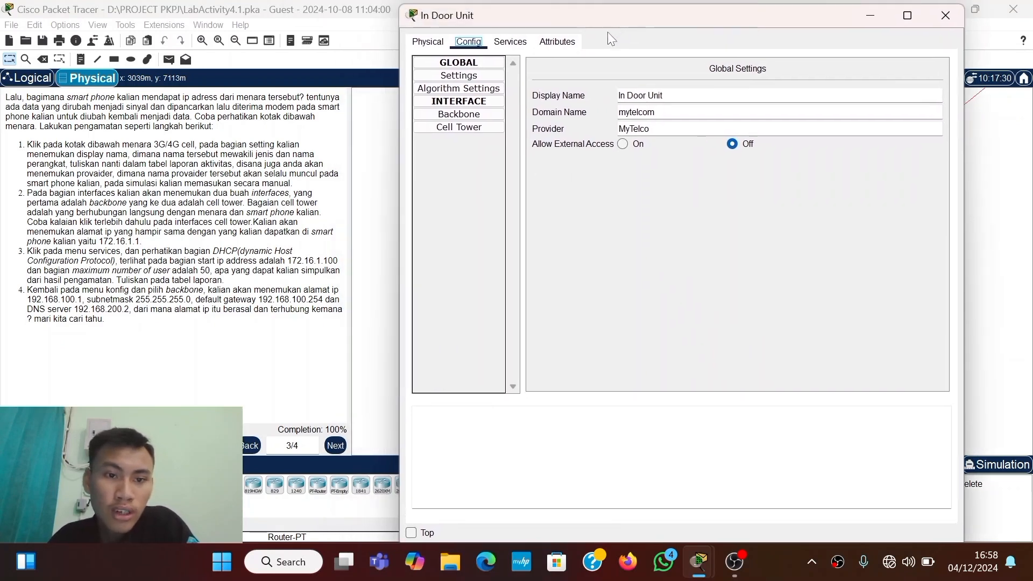
{"action": "left_click", "coordinate": [427, 41]}
{"action": "left_click", "coordinate": [469, 41]}
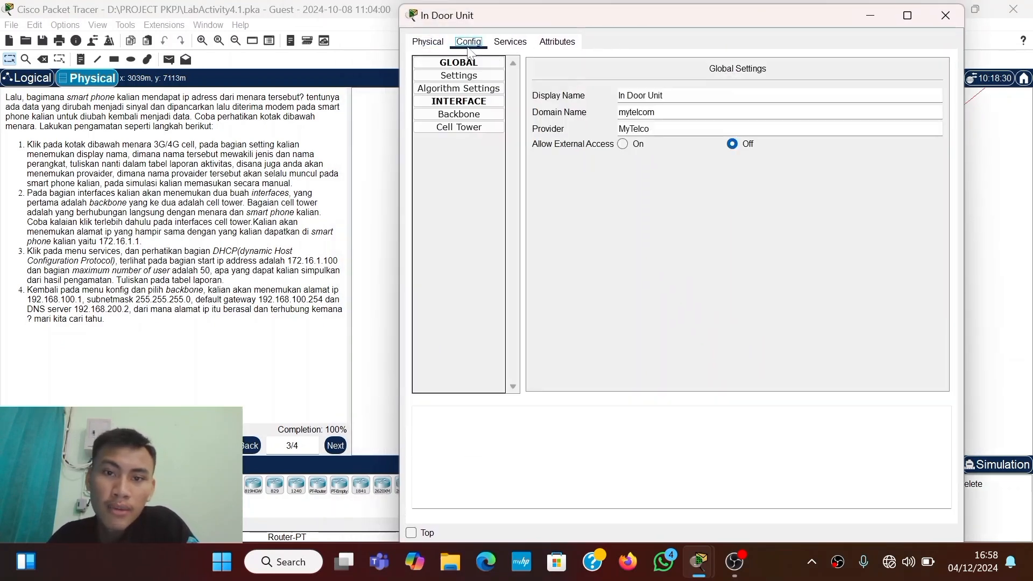
{"action": "left_click", "coordinate": [460, 76]}
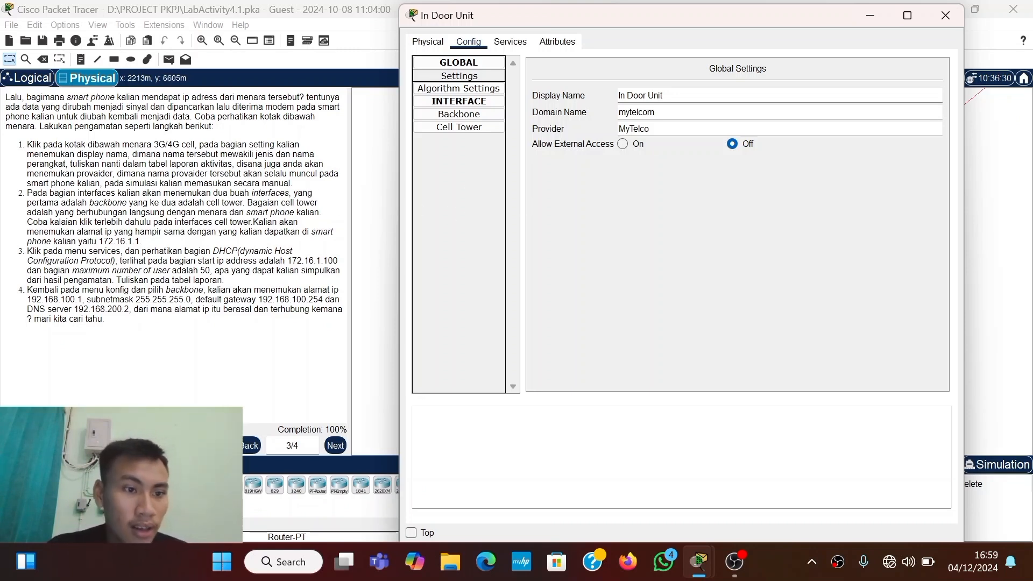
Step: Examine the Backbone and Cell Tower interface settings of the In Door Unit, then close its window
{"action": "left_click", "coordinate": [466, 103]}
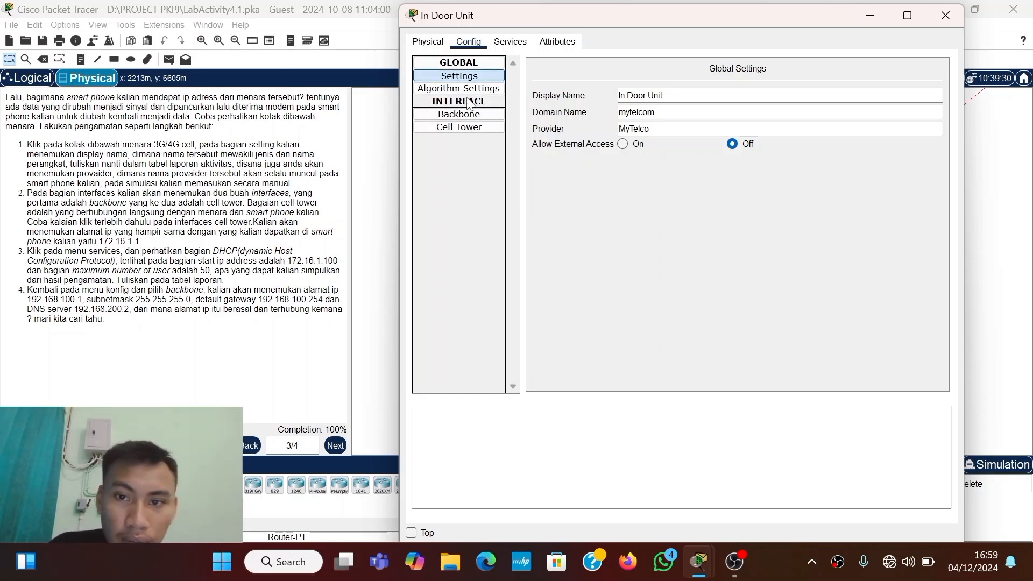
{"action": "left_click", "coordinate": [466, 103]}
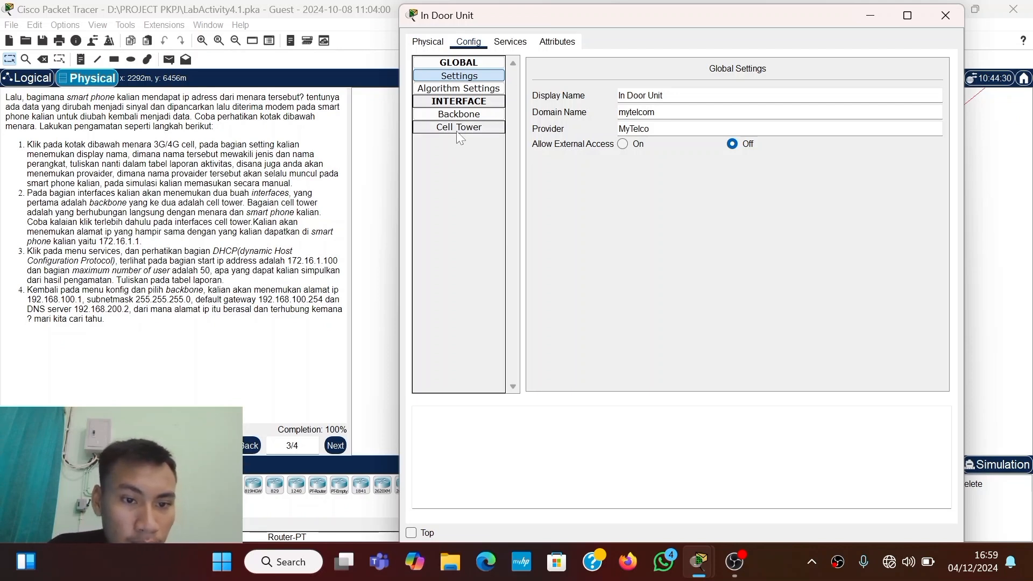
{"action": "left_click", "coordinate": [464, 115]}
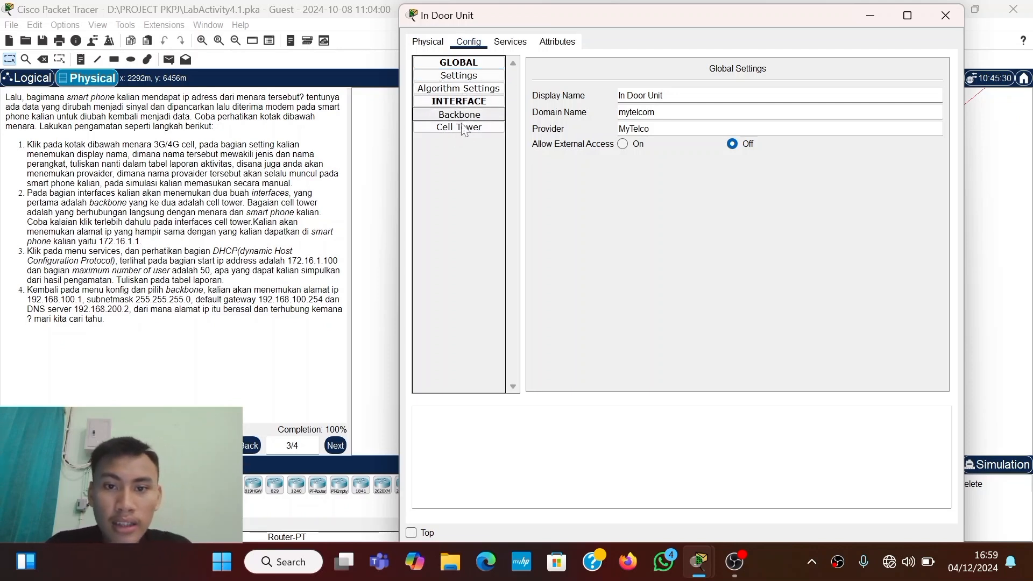
{"action": "left_click", "coordinate": [463, 127]}
{"action": "left_click", "coordinate": [464, 114]}
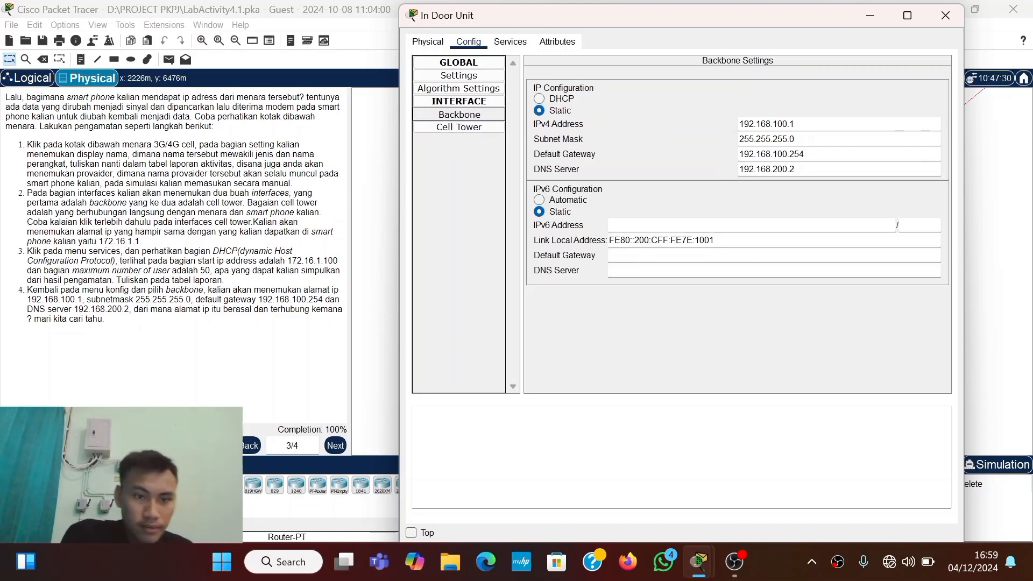
{"action": "left_click", "coordinate": [458, 129]}
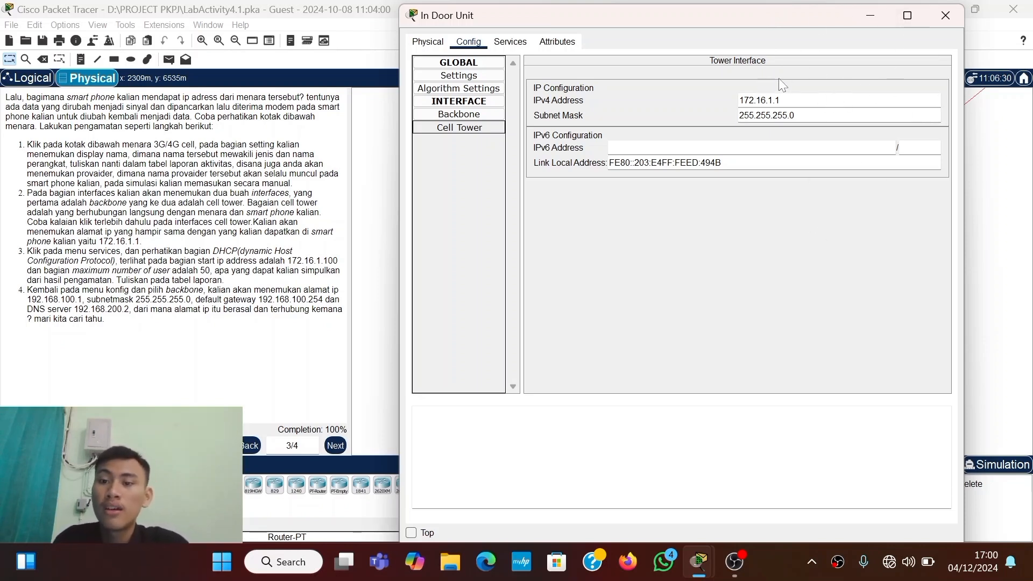
{"action": "left_click", "coordinate": [945, 15]}
Step: Enter My Home and check Smartphone0's IP configuration for the 3G/4G Cell1 interface
{"action": "left_click", "coordinate": [789, 190]}
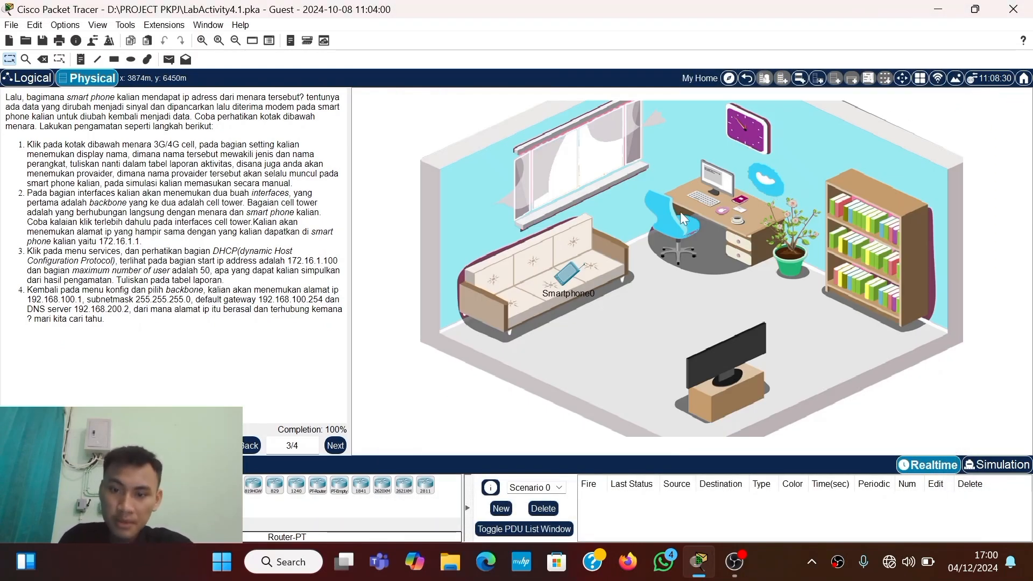
{"action": "left_click", "coordinate": [570, 275]}
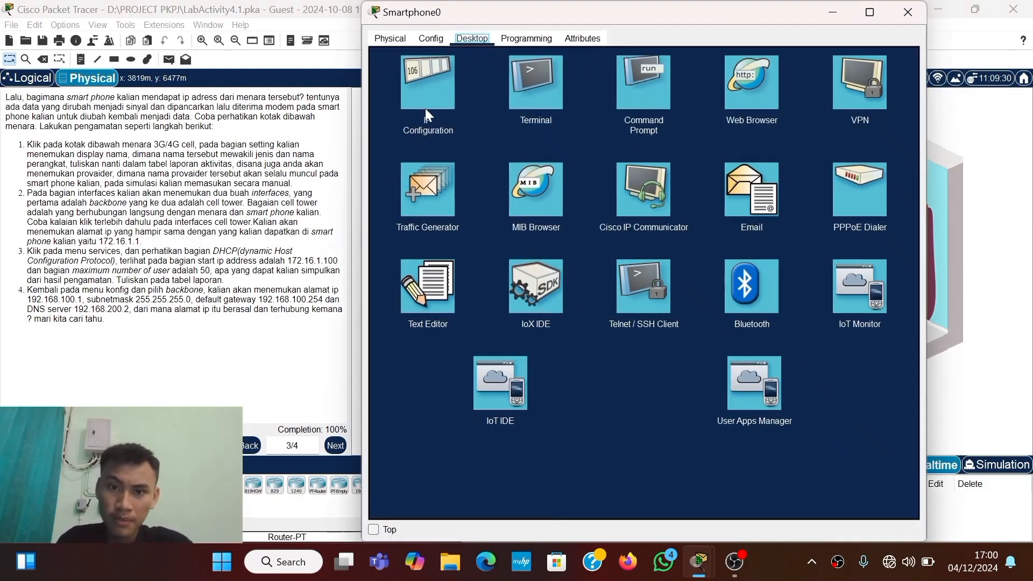
{"action": "left_click", "coordinate": [434, 95]}
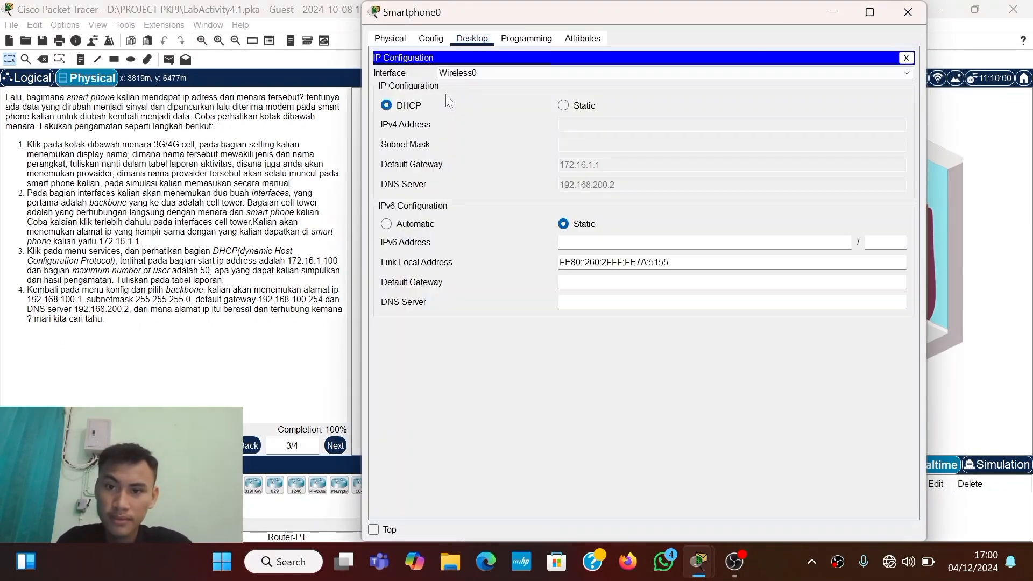
{"action": "left_click", "coordinate": [555, 71]}
{"action": "left_click", "coordinate": [530, 92]}
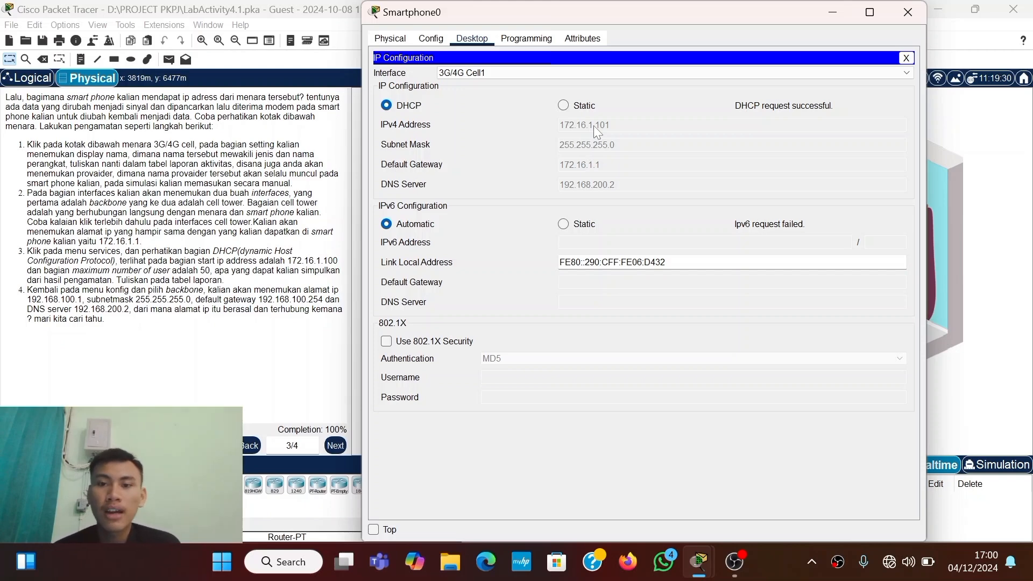
{"action": "left_click", "coordinate": [917, 8]}
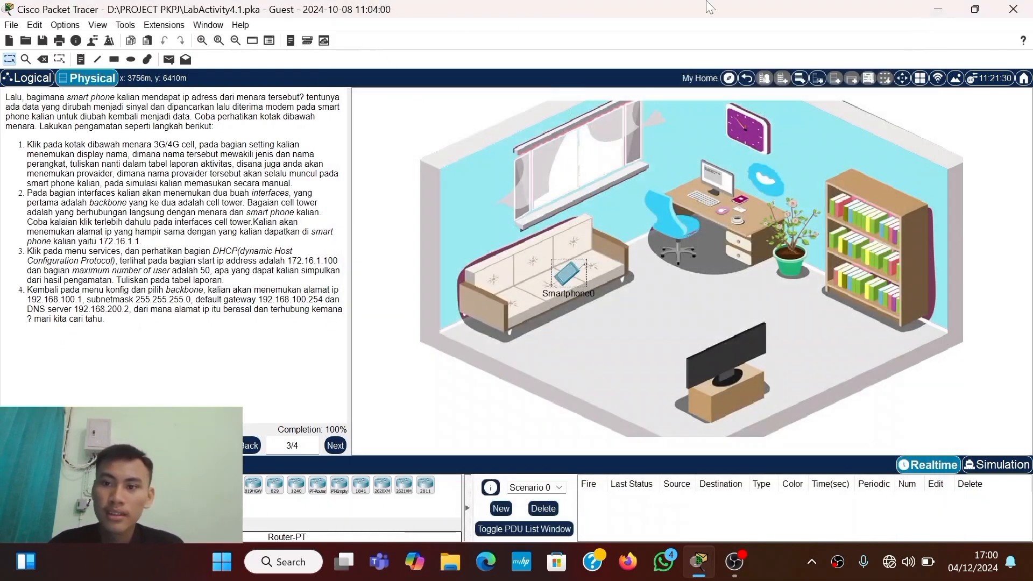
Step: Return to My City and examine the DHCP service settings of the In Door Unit below the tower
{"action": "left_click", "coordinate": [748, 79]}
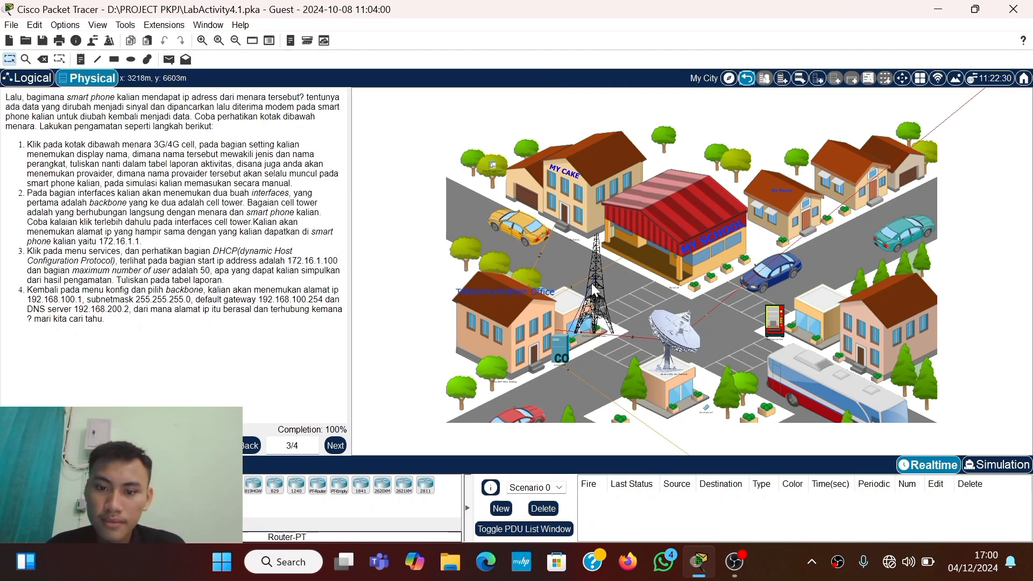
{"action": "left_click", "coordinate": [561, 349]}
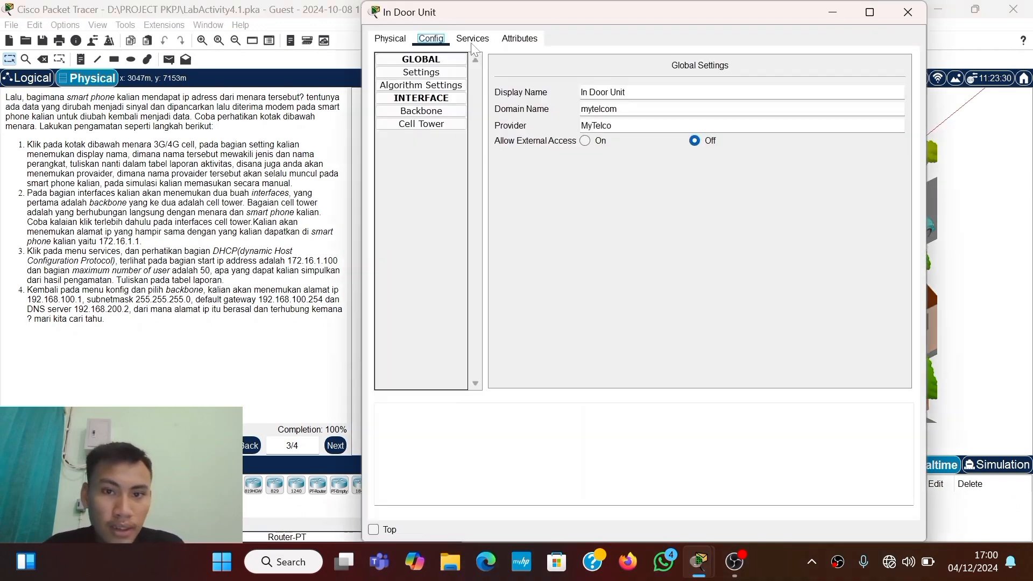
{"action": "left_click_drag", "start_coordinate": [545, 15], "coordinate": [563, 21]}
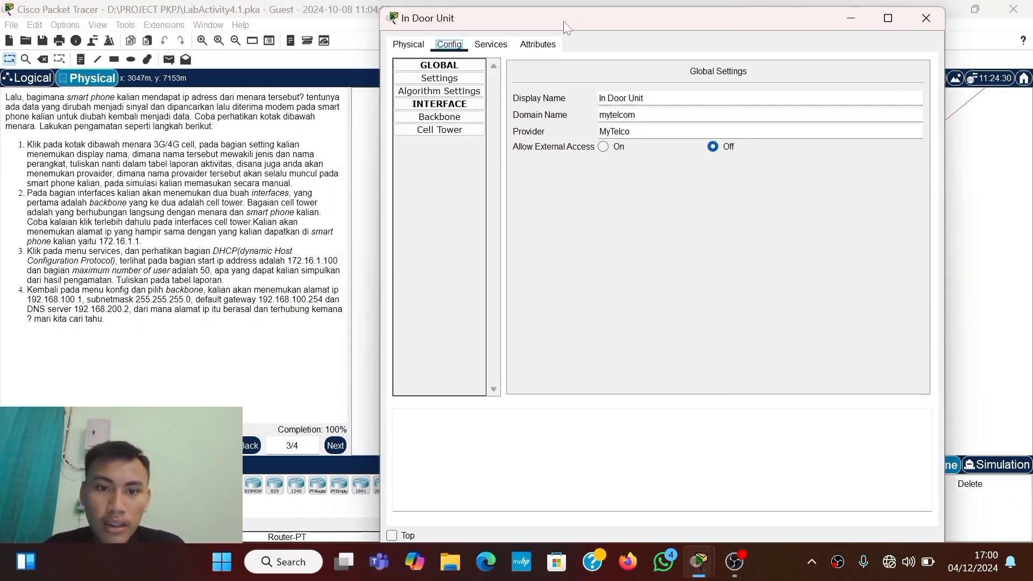
{"action": "left_click", "coordinate": [497, 47]}
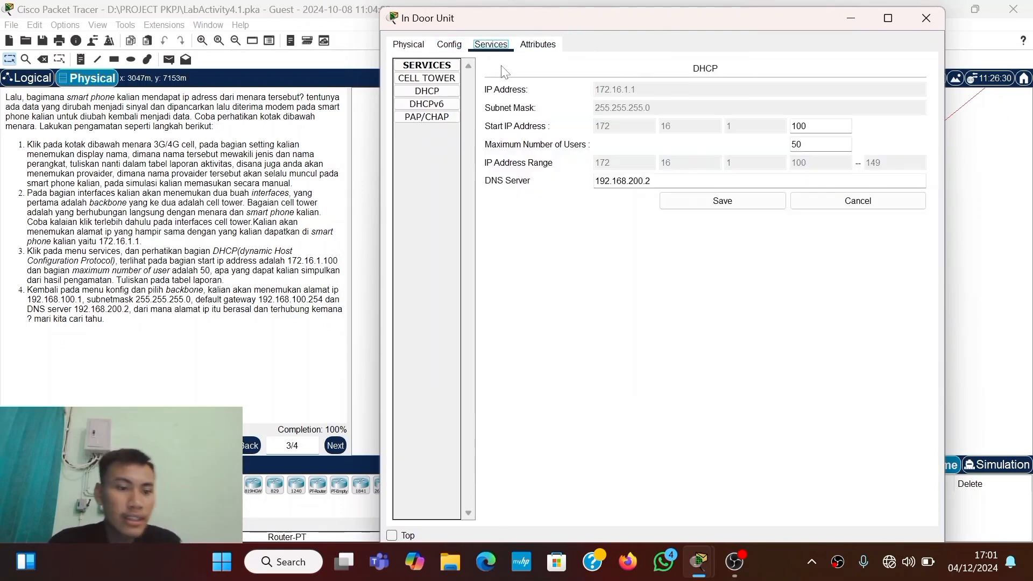
{"action": "left_click", "coordinate": [441, 93]}
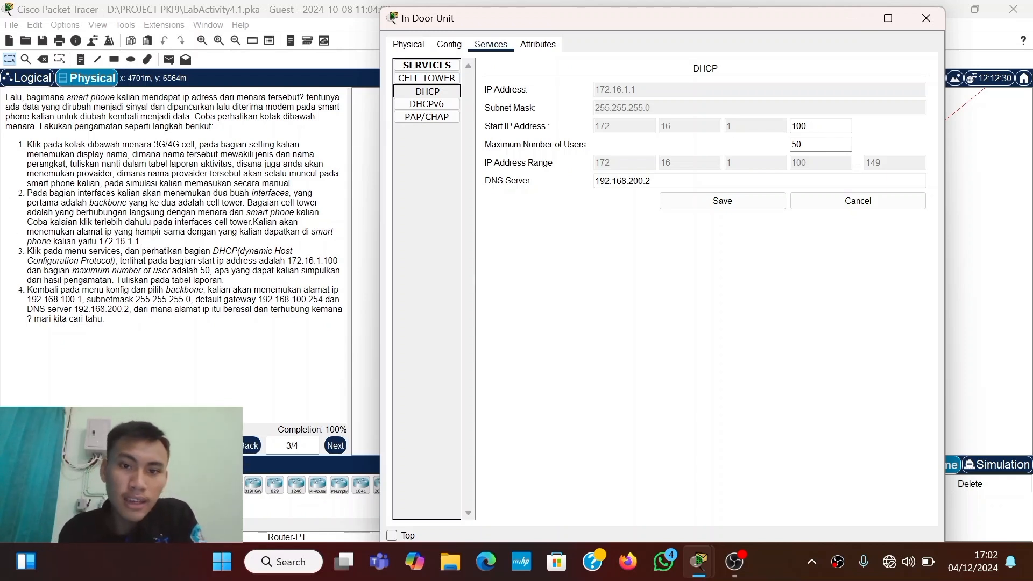
Step: Review the In Door Unit's Backbone interface settings, then advance the activity instructions to page 4/4
{"action": "left_click", "coordinate": [446, 47]}
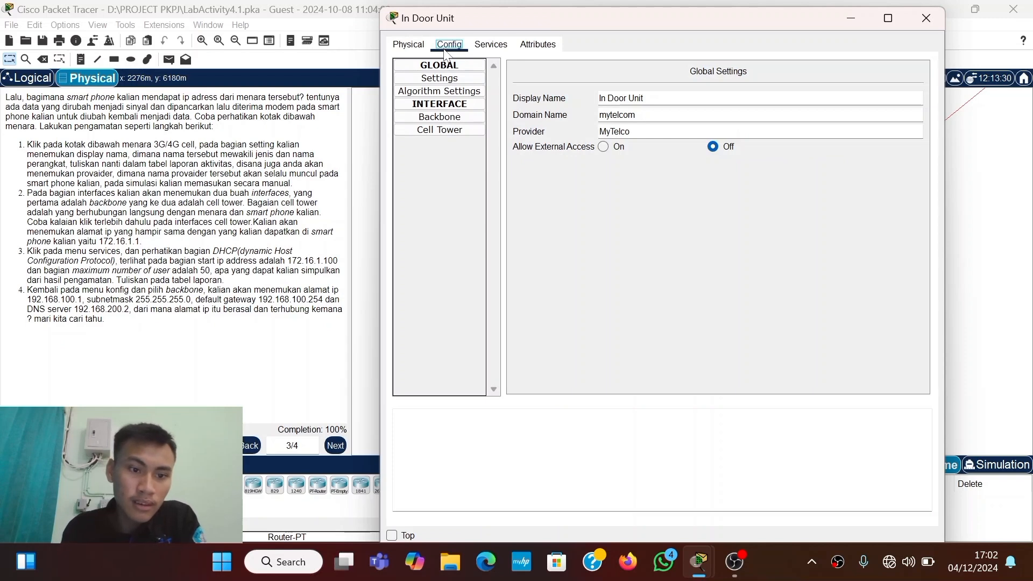
{"action": "left_click", "coordinate": [453, 120]}
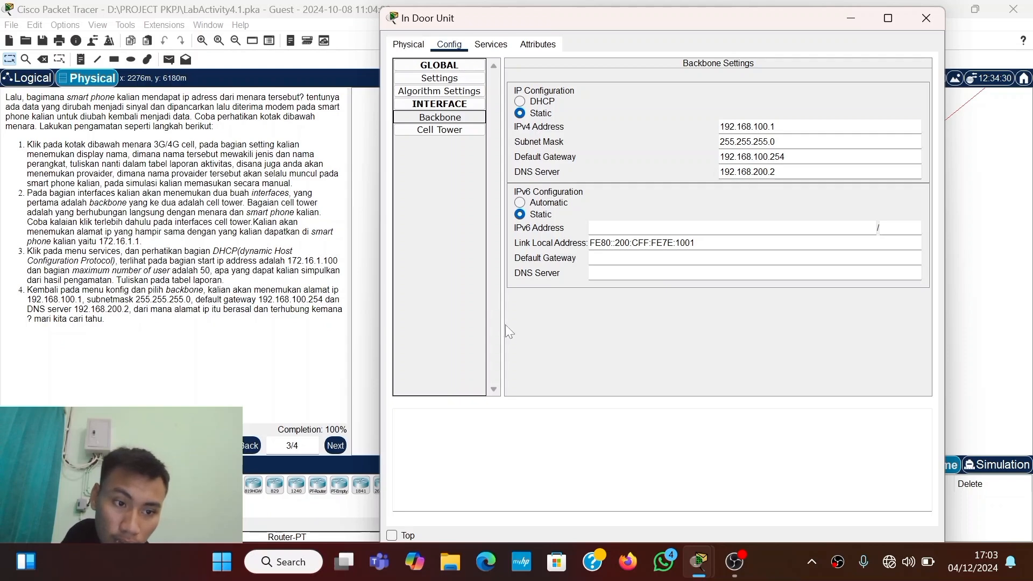
{"action": "left_click", "coordinate": [337, 446]}
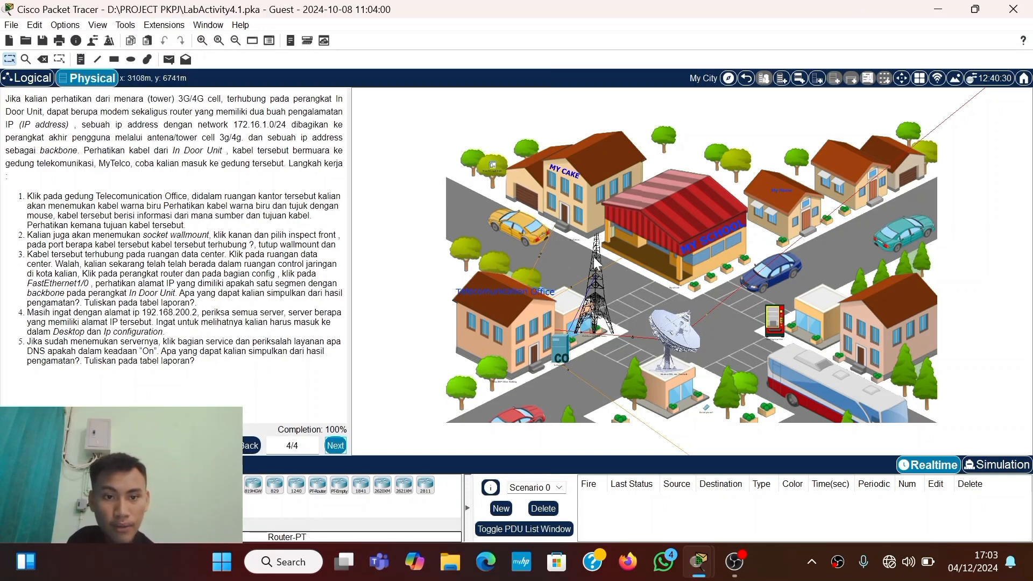
Step: Enter the Telecommunication Office, locate the blue cable at the wall mount, and go back to My City
{"action": "mouse_move", "coordinate": [571, 256]}
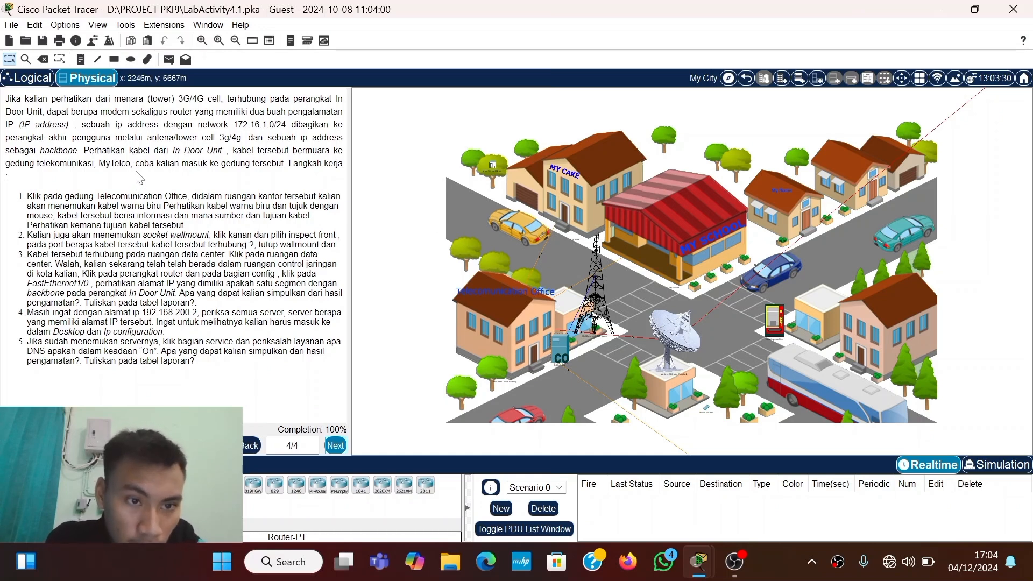
{"action": "left_click", "coordinate": [489, 289]}
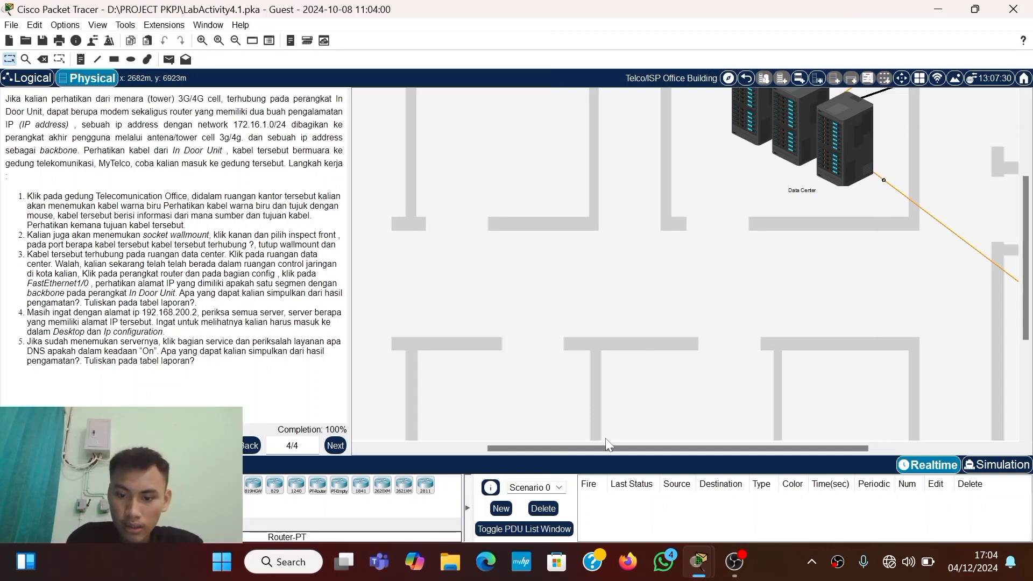
{"action": "left_click_drag", "start_coordinate": [610, 447], "coordinate": [697, 409]}
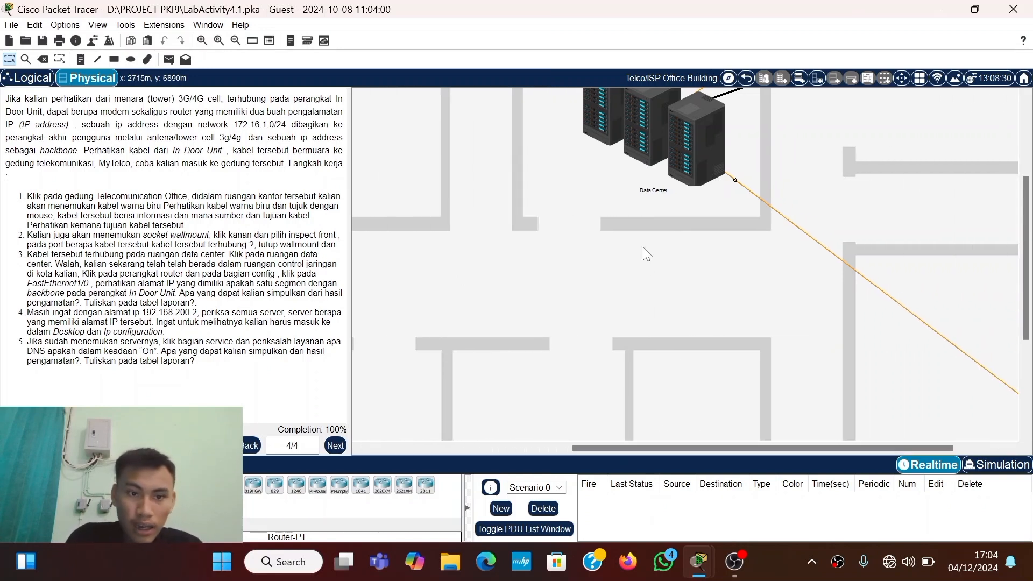
{"action": "scroll", "coordinate": [643, 247], "scroll_direction": "up", "scroll_amount": 3}
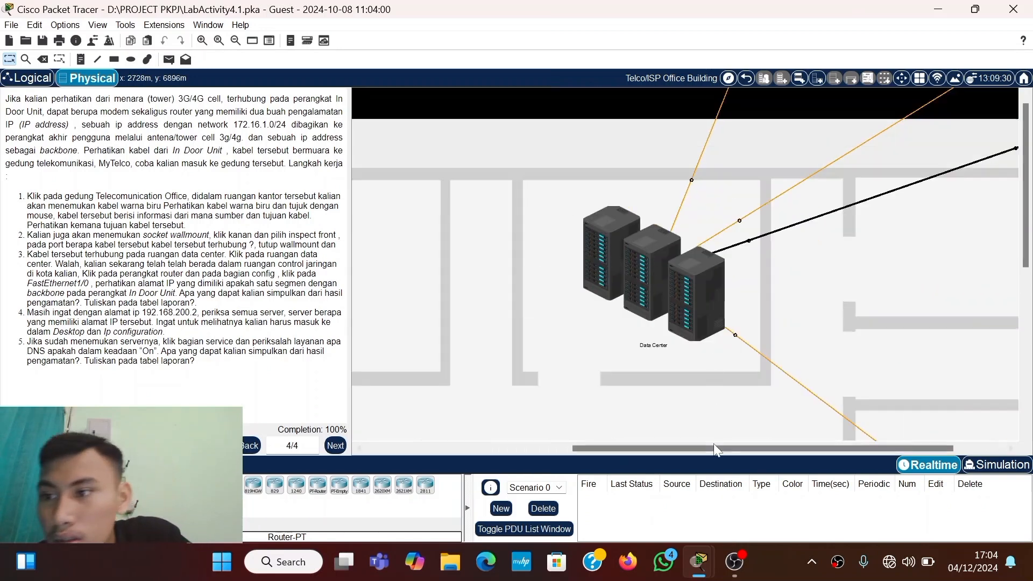
{"action": "left_click_drag", "start_coordinate": [696, 446], "coordinate": [753, 435]}
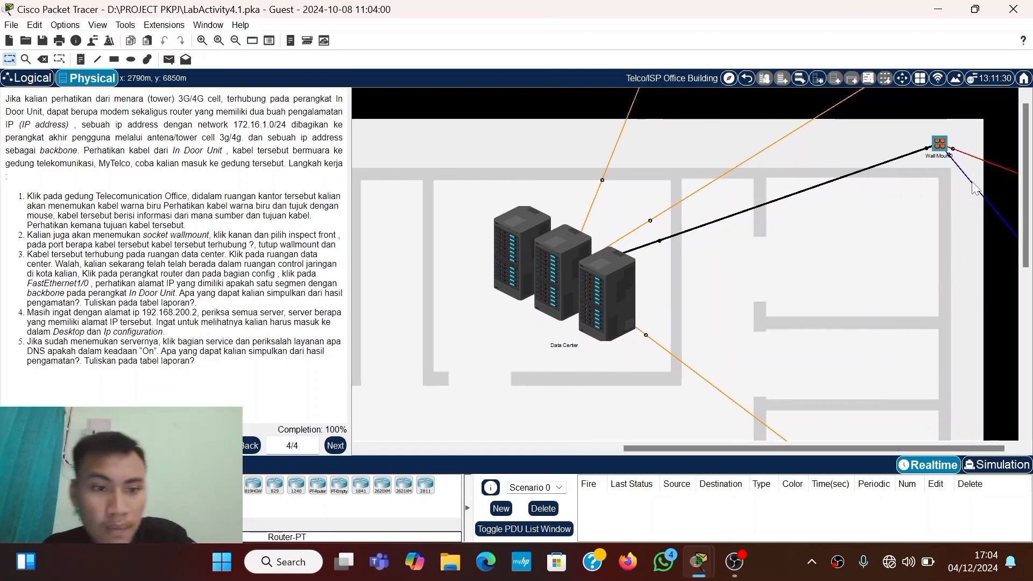
{"action": "mouse_move", "coordinate": [975, 188]}
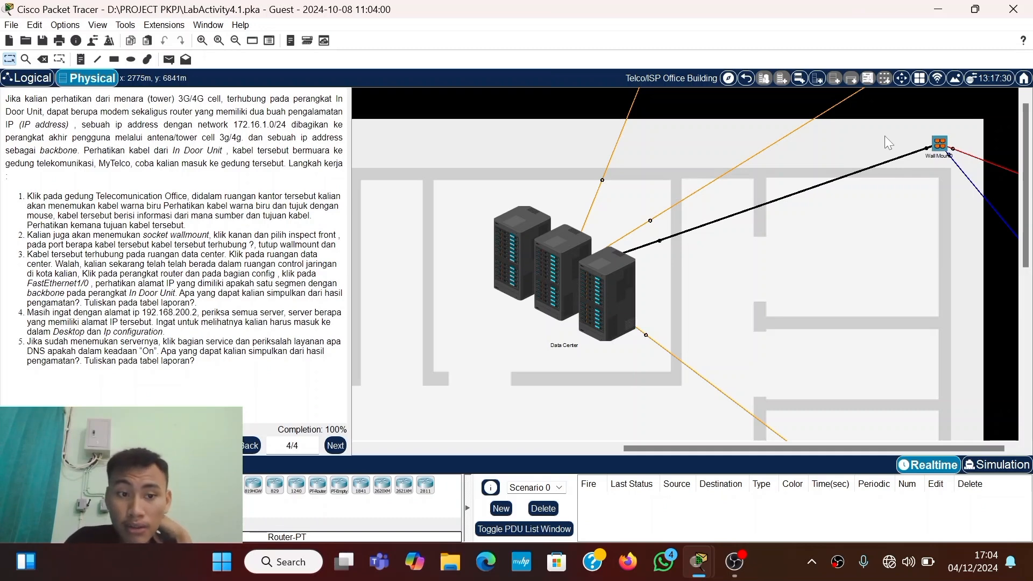
{"action": "scroll", "coordinate": [946, 218], "scroll_direction": "down", "scroll_amount": 2}
{"action": "scroll", "coordinate": [940, 223], "scroll_direction": "up", "scroll_amount": 2}
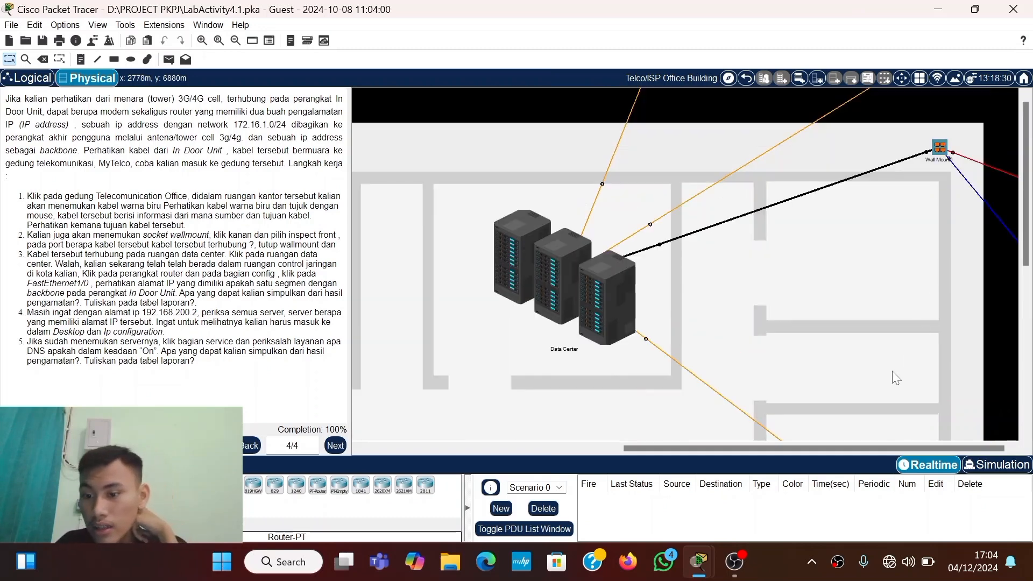
{"action": "left_click", "coordinate": [746, 78]}
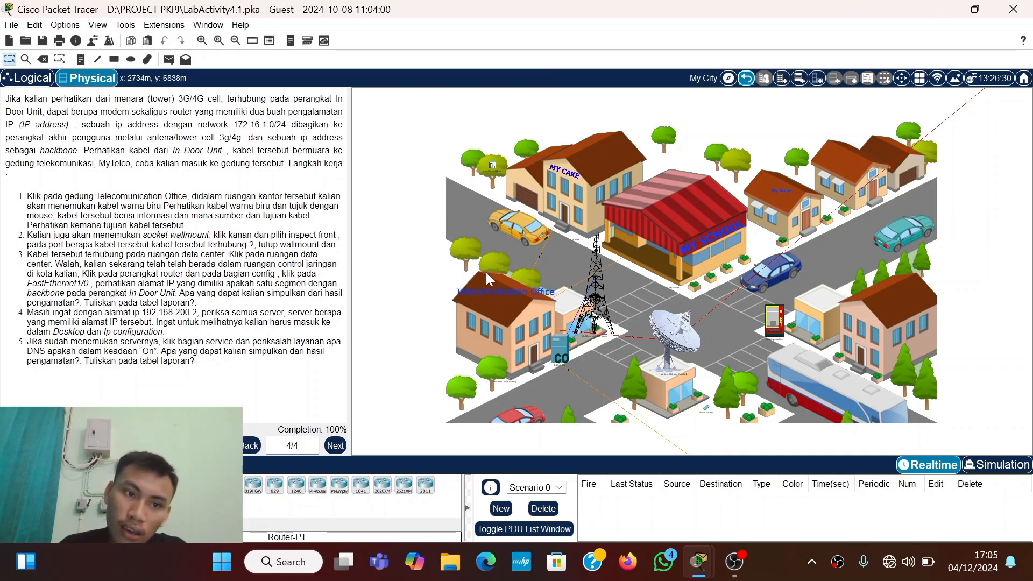
Step: Enter the Telecommunication Office's Data Center, examine the blue cable on Patch Panel0 UTP MyTelco, and return to My City
{"action": "left_click", "coordinate": [481, 291]}
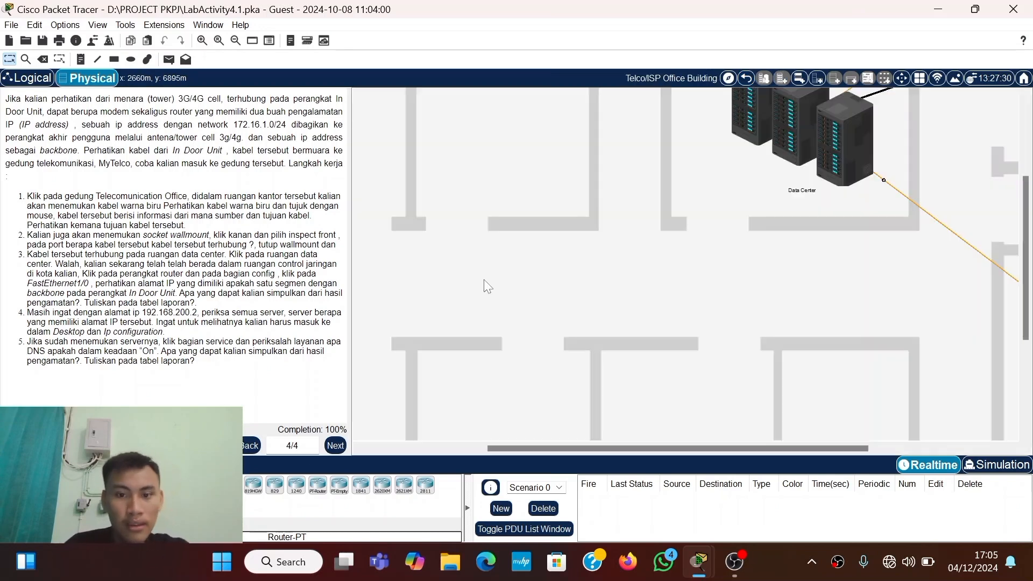
{"action": "scroll", "coordinate": [627, 133], "scroll_direction": "up", "scroll_amount": 2}
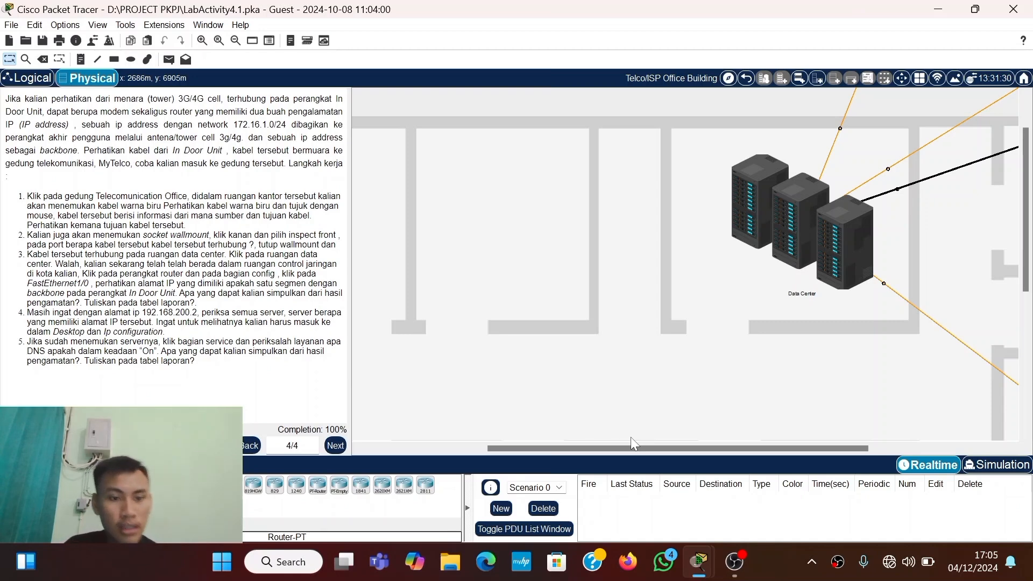
{"action": "left_click", "coordinate": [783, 206]}
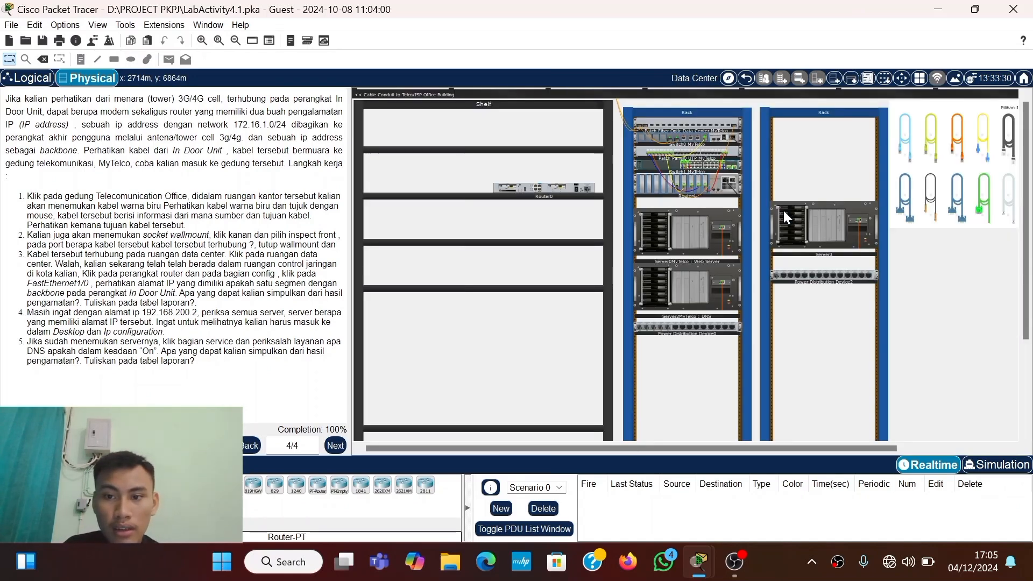
{"action": "mouse_move", "coordinate": [637, 241]}
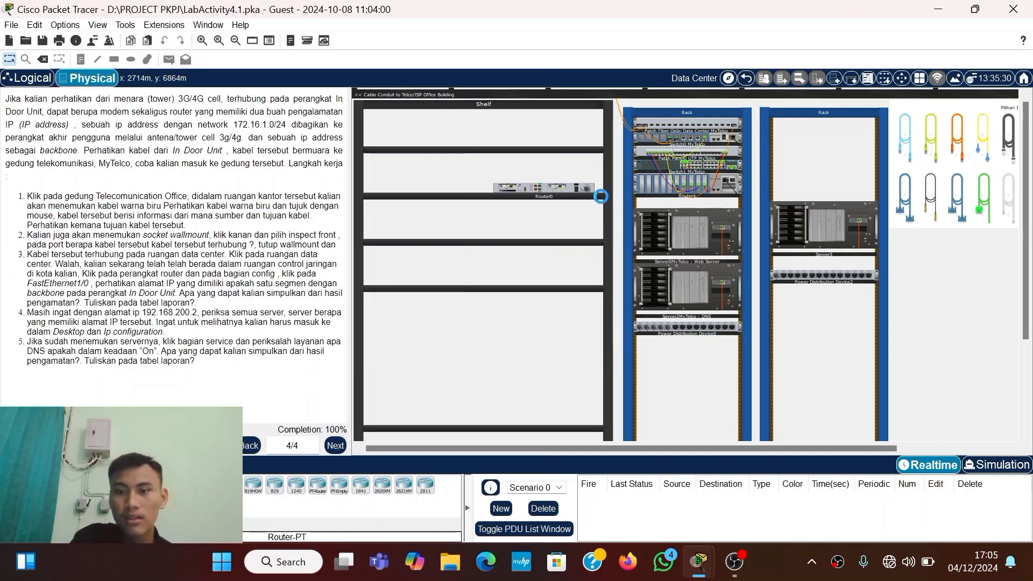
{"action": "scroll", "coordinate": [601, 196], "scroll_direction": "up", "scroll_amount": 2}
{"action": "scroll", "coordinate": [601, 197], "scroll_direction": "up", "scroll_amount": 1}
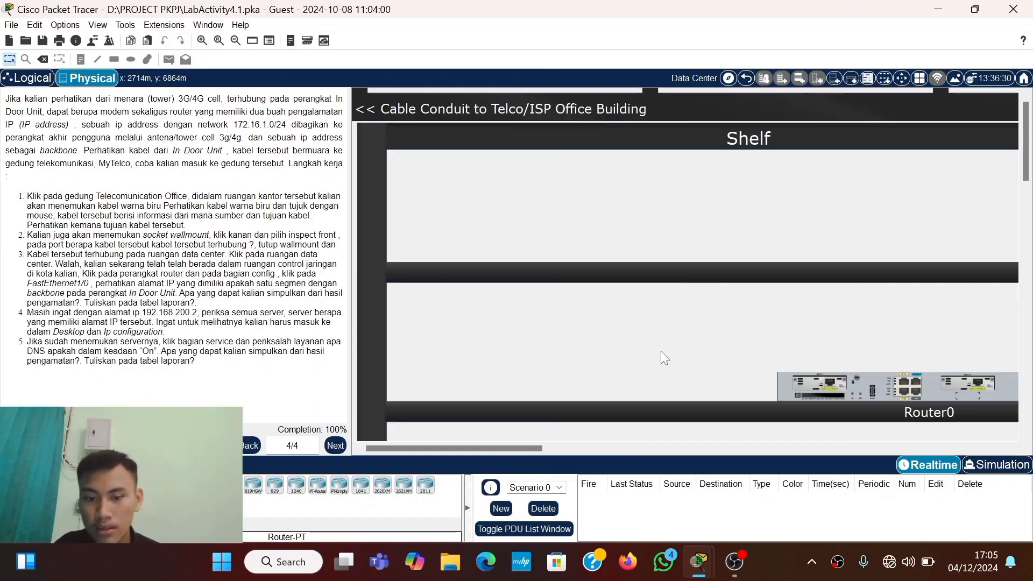
{"action": "scroll", "coordinate": [662, 351], "scroll_direction": "down", "scroll_amount": 1}
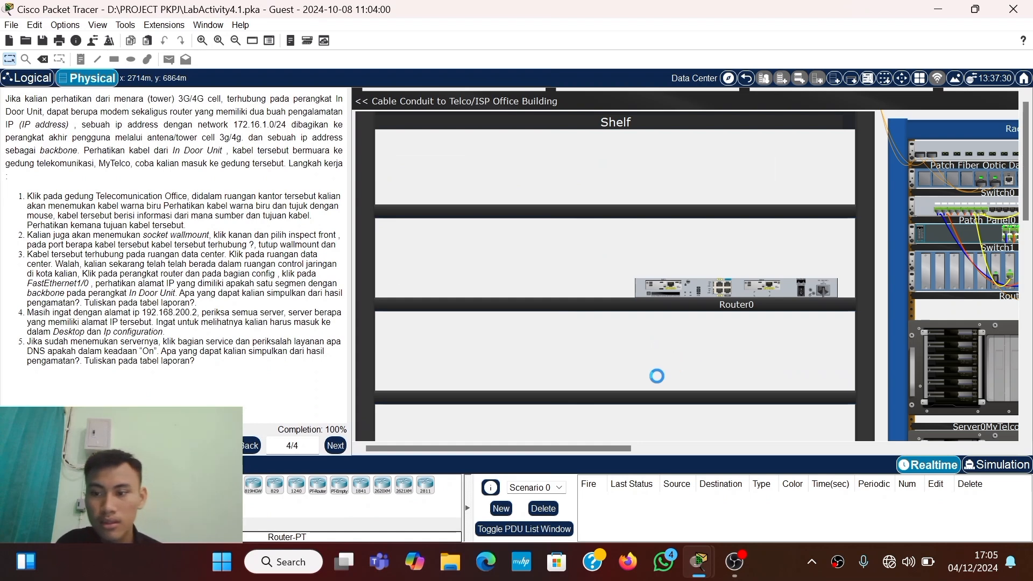
{"action": "scroll", "coordinate": [572, 440], "scroll_direction": "down", "scroll_amount": 1}
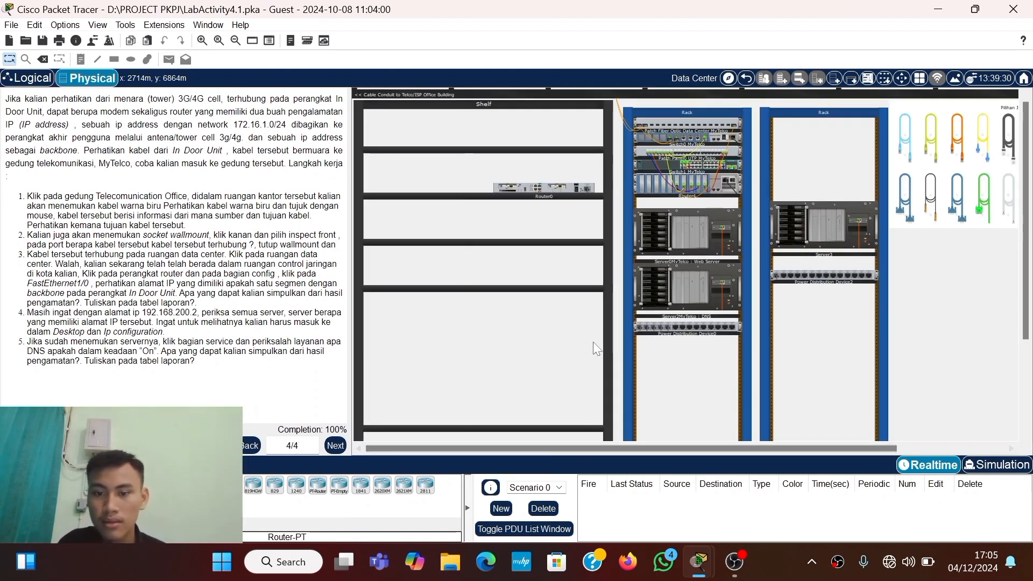
{"action": "scroll", "coordinate": [593, 341], "scroll_direction": "up", "scroll_amount": 2}
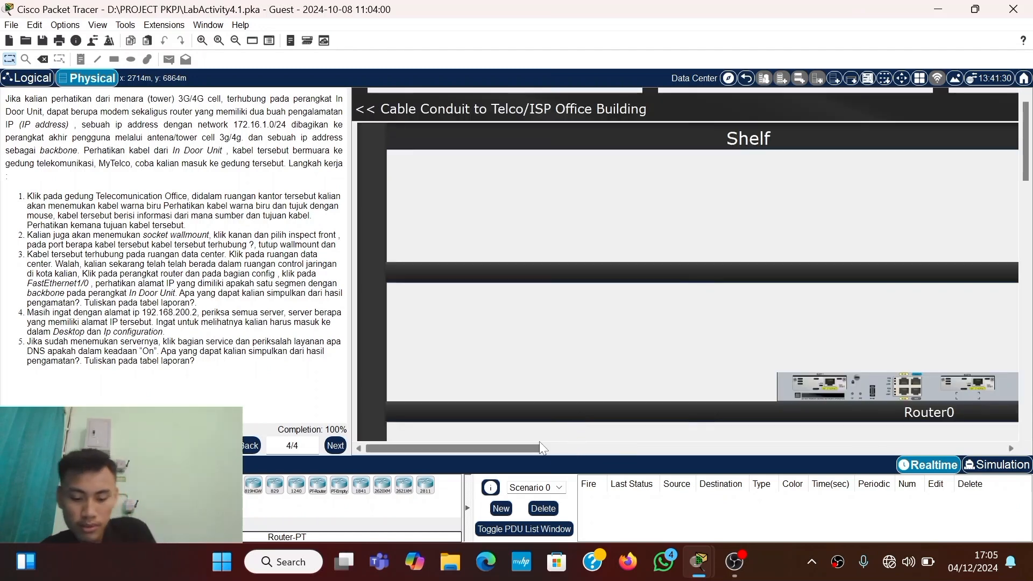
{"action": "scroll", "coordinate": [539, 442], "scroll_direction": "down", "scroll_amount": 2}
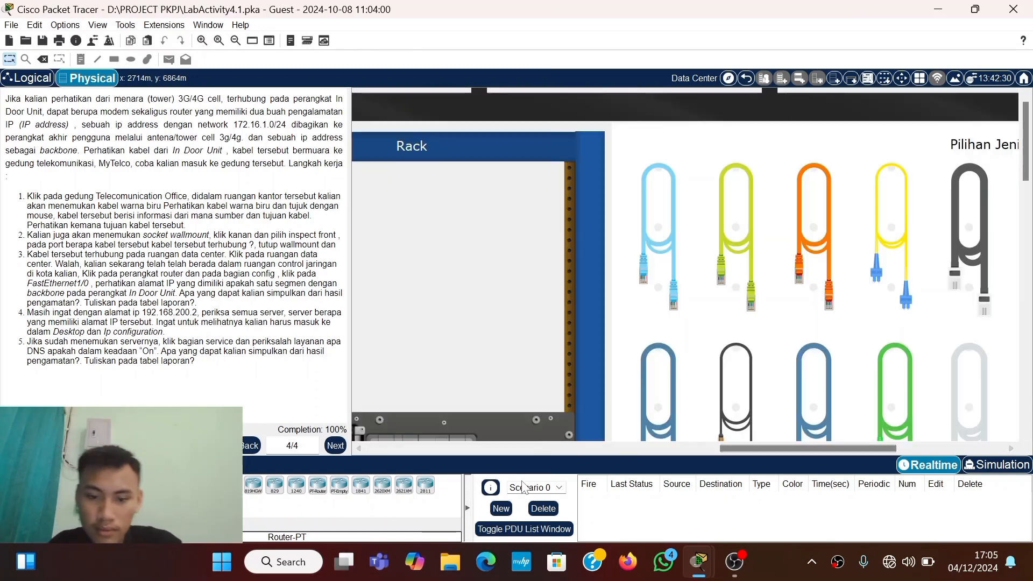
{"action": "left_click_drag", "start_coordinate": [738, 448], "coordinate": [595, 437]}
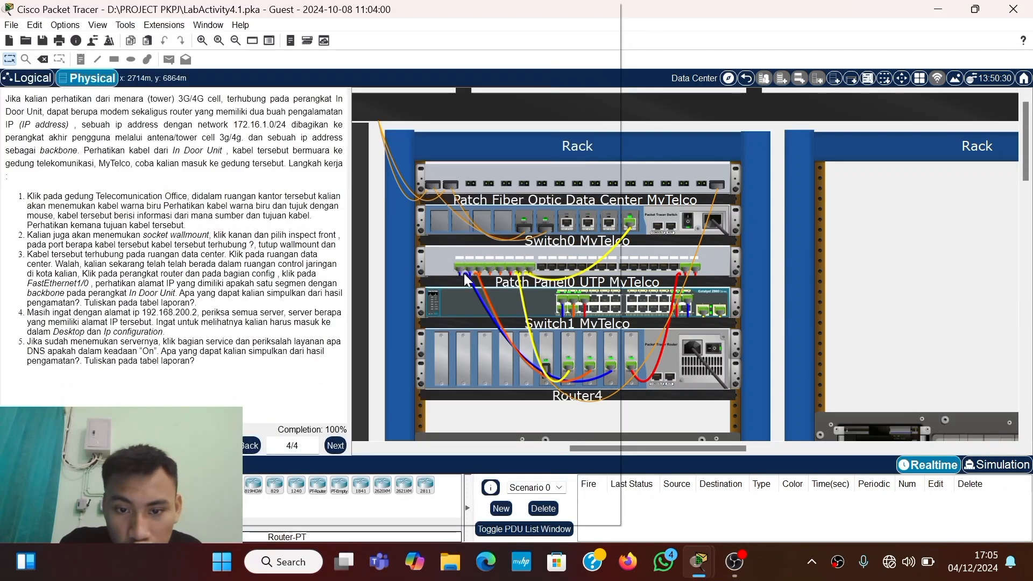
{"action": "mouse_move", "coordinate": [458, 272]}
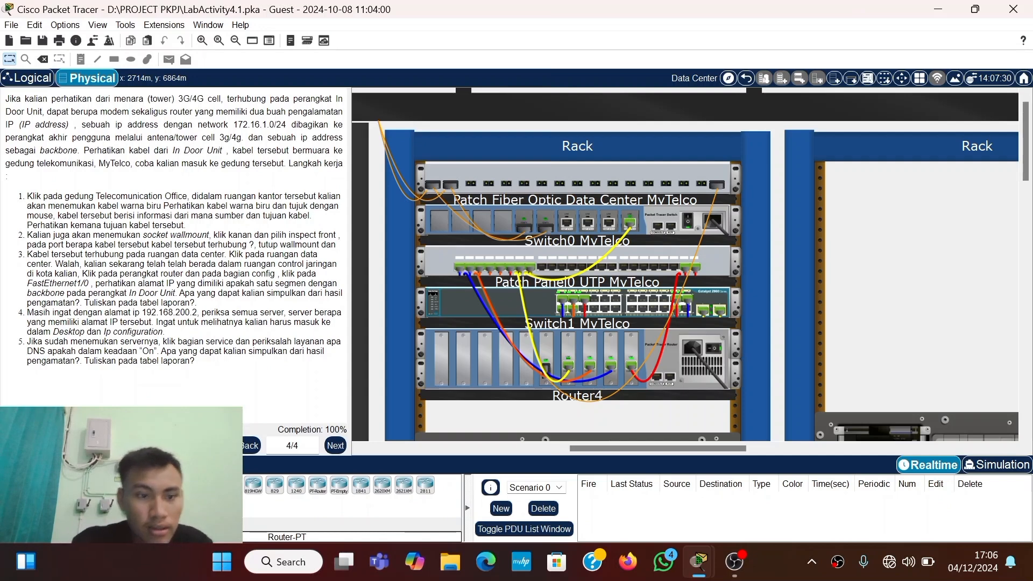
{"action": "left_click", "coordinate": [745, 79]}
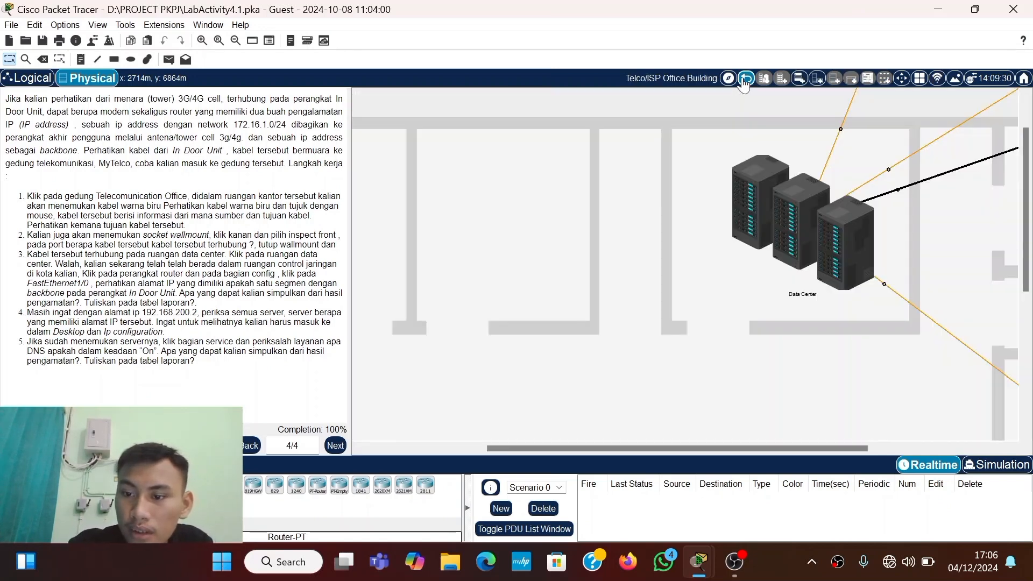
{"action": "left_click", "coordinate": [745, 79]}
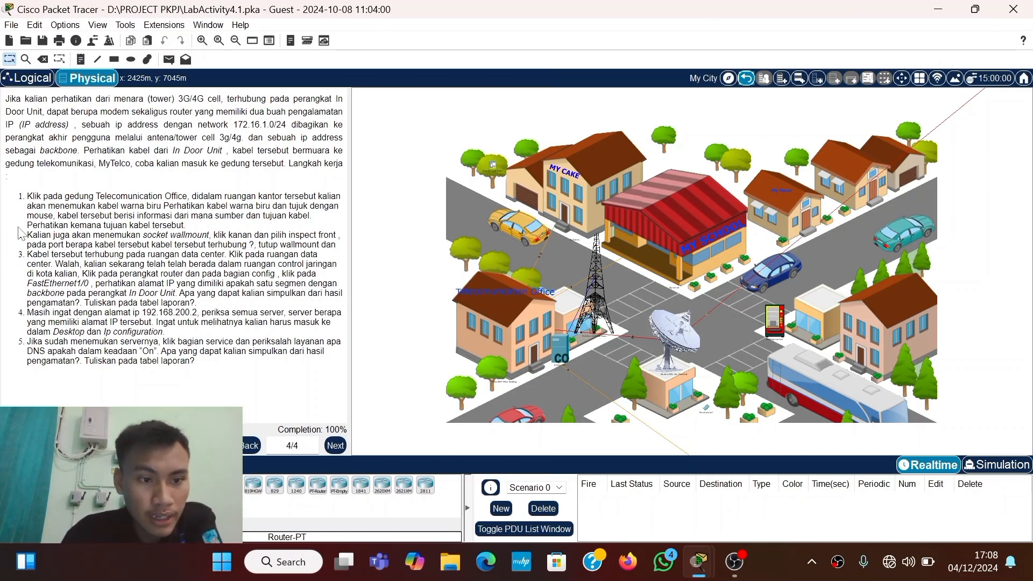
Step: Enter the Telecommunication Office again and inspect the front of the wall mount to check the cable connected to its first jack
{"action": "left_click", "coordinate": [512, 296]}
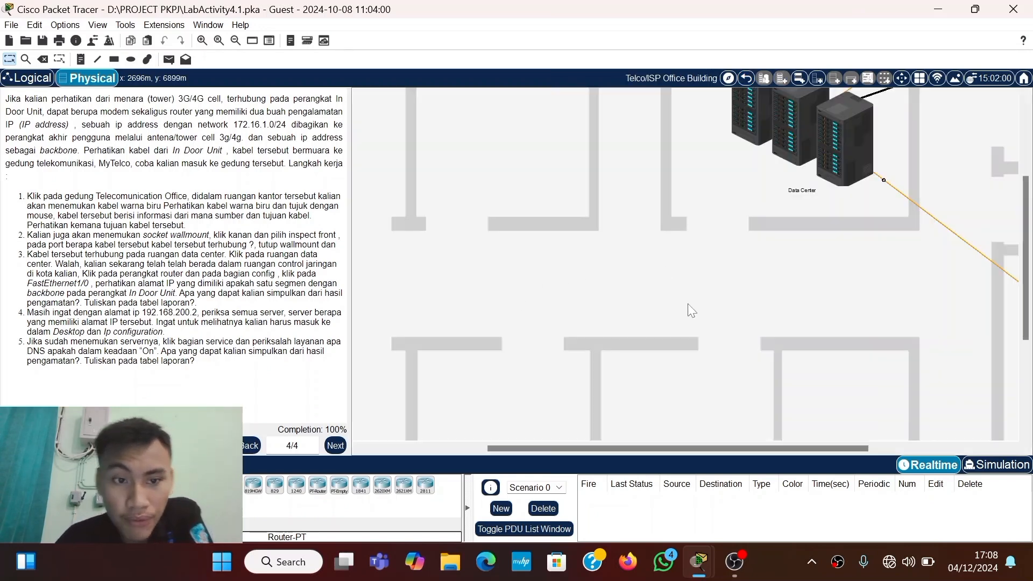
{"action": "left_click_drag", "start_coordinate": [594, 450], "coordinate": [817, 400]}
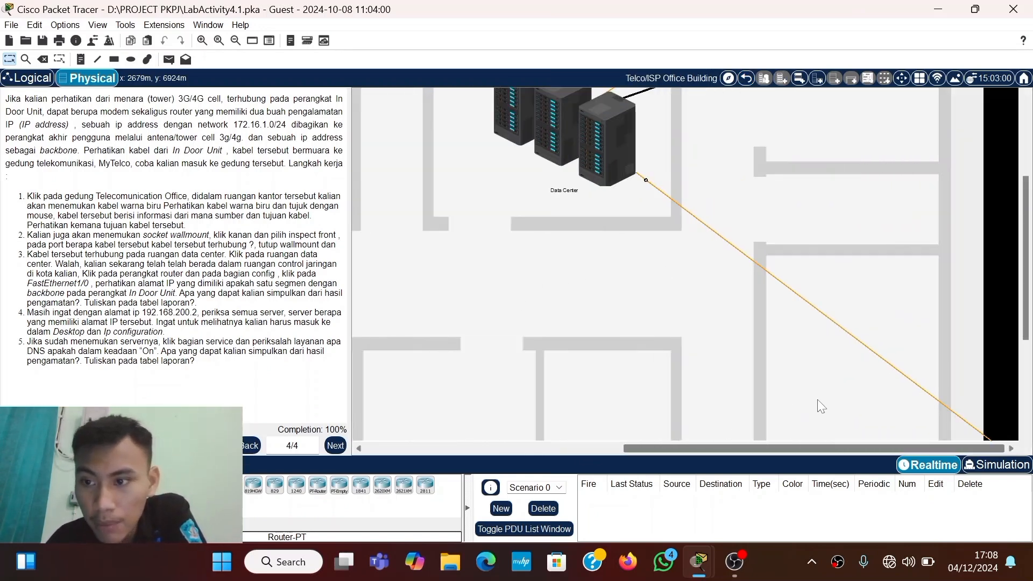
{"action": "scroll", "coordinate": [883, 299], "scroll_direction": "up", "scroll_amount": 3}
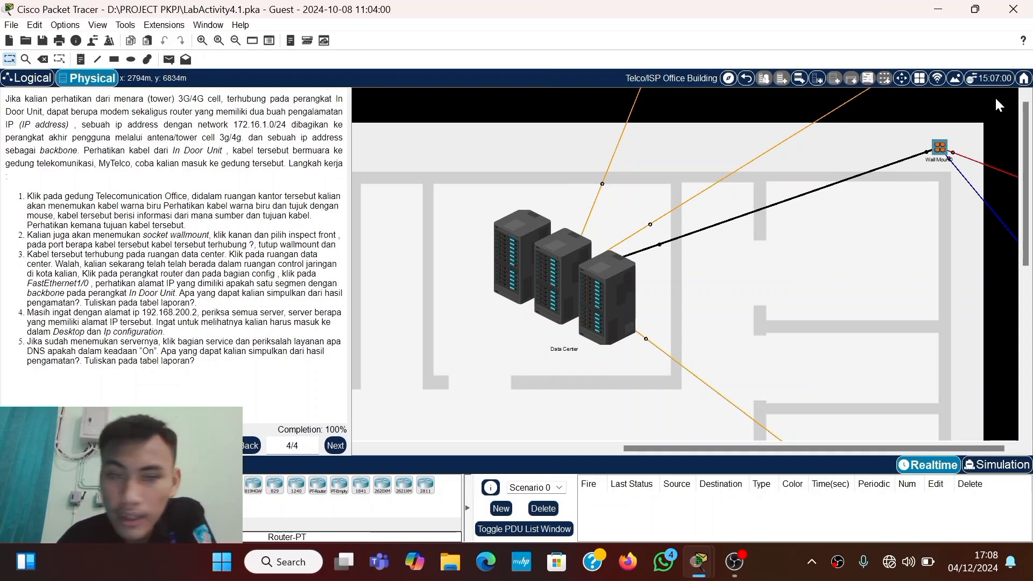
{"action": "right_click", "coordinate": [937, 150]}
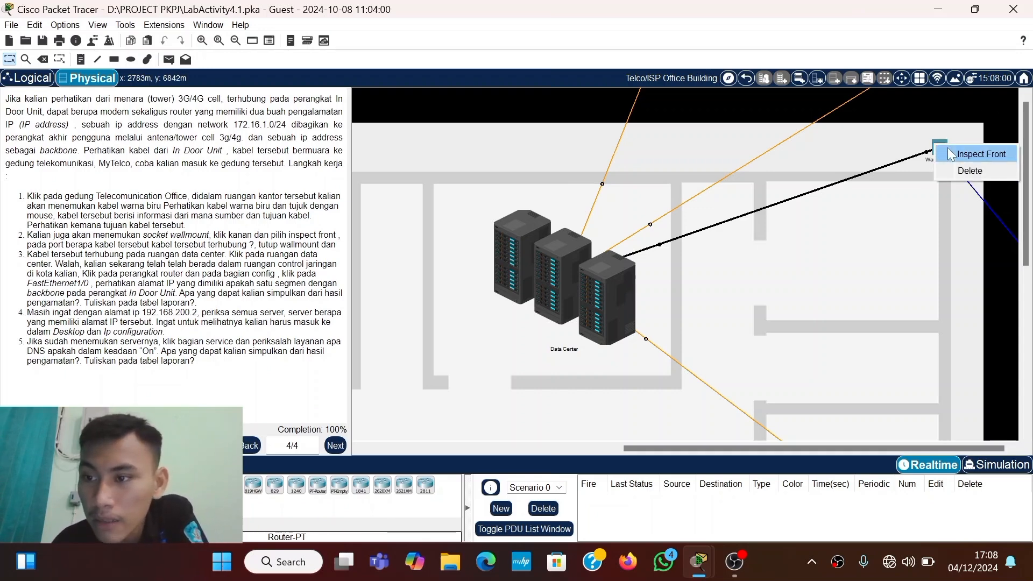
{"action": "left_click", "coordinate": [963, 153]}
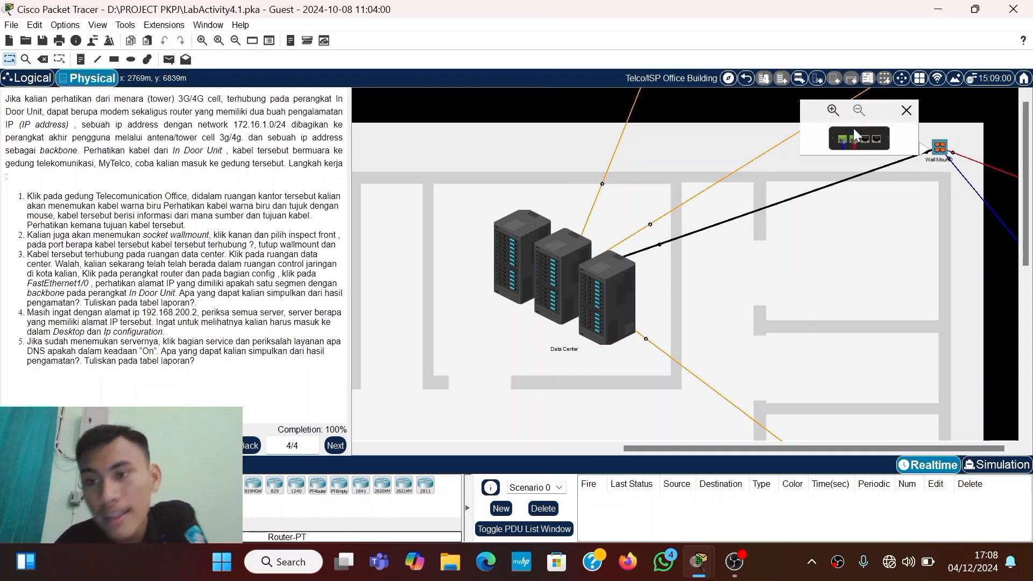
{"action": "mouse_move", "coordinate": [847, 143]}
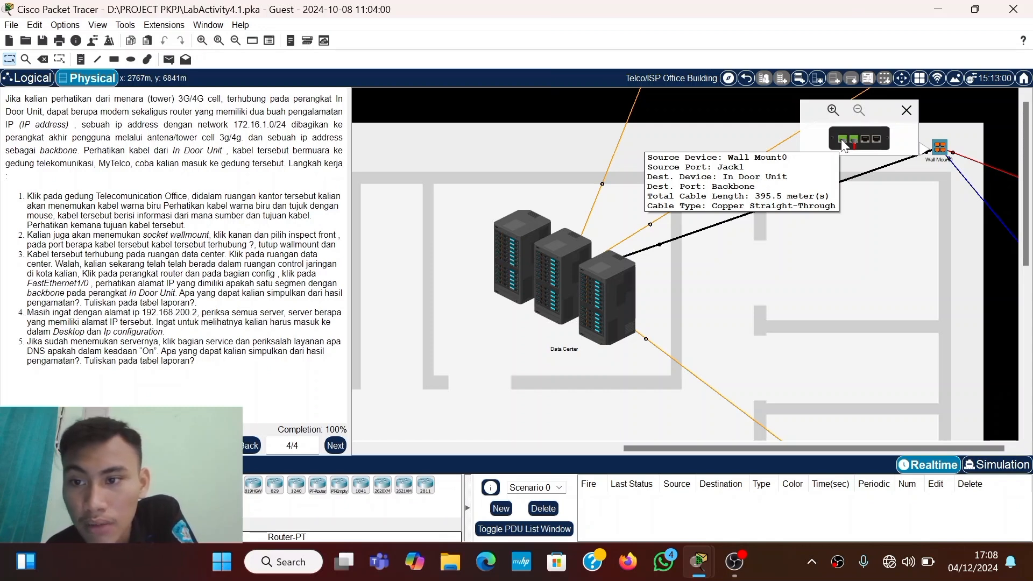
Step: Close the wall mount's front inspection and enter the Data Center, bringing its shelf and racks into view
{"action": "left_click", "coordinate": [907, 110]}
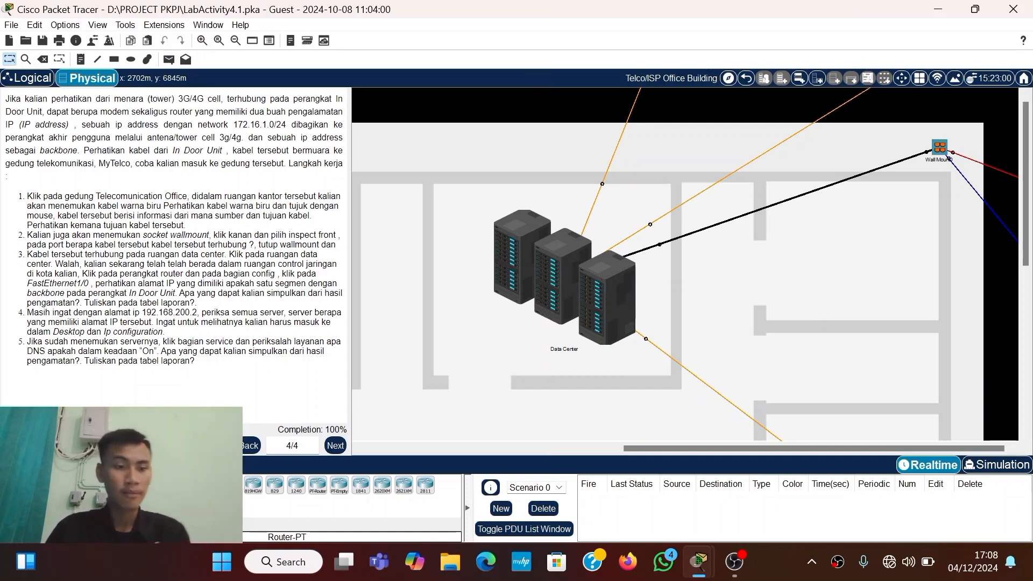
{"action": "left_click", "coordinate": [511, 243]}
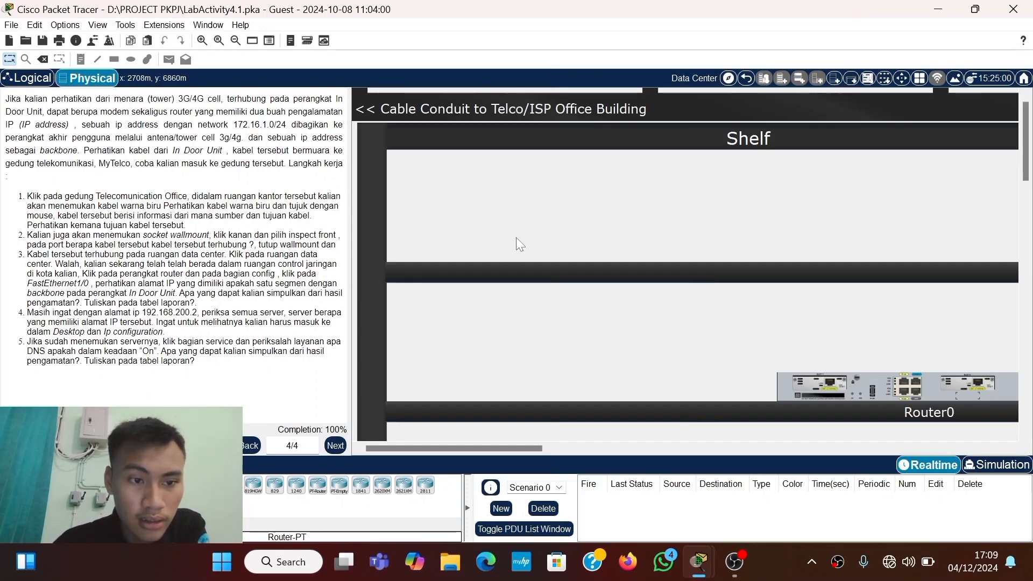
{"action": "scroll", "coordinate": [631, 262], "scroll_direction": "down", "scroll_amount": 3}
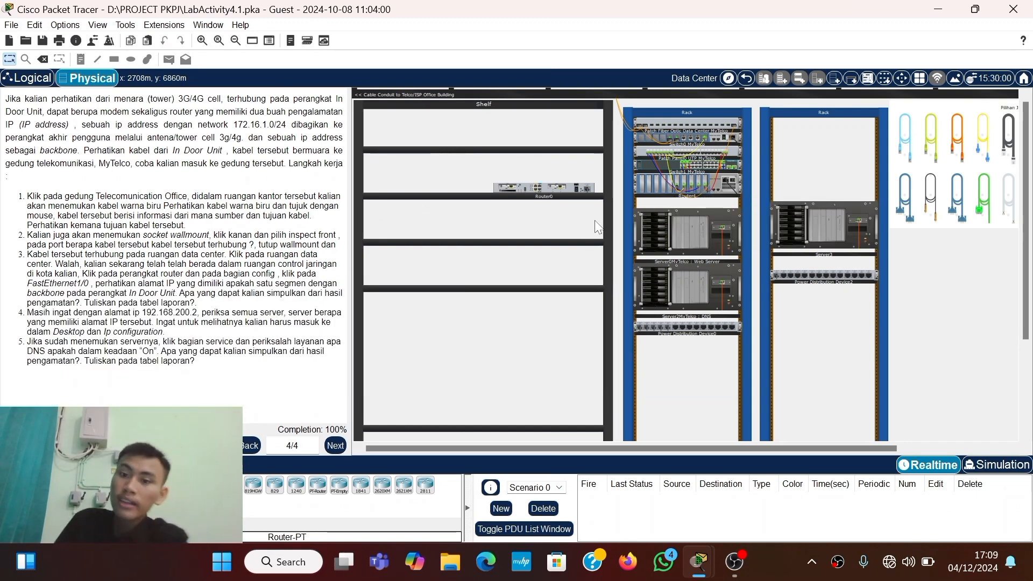
{"action": "left_click_drag", "start_coordinate": [628, 448], "coordinate": [661, 424]}
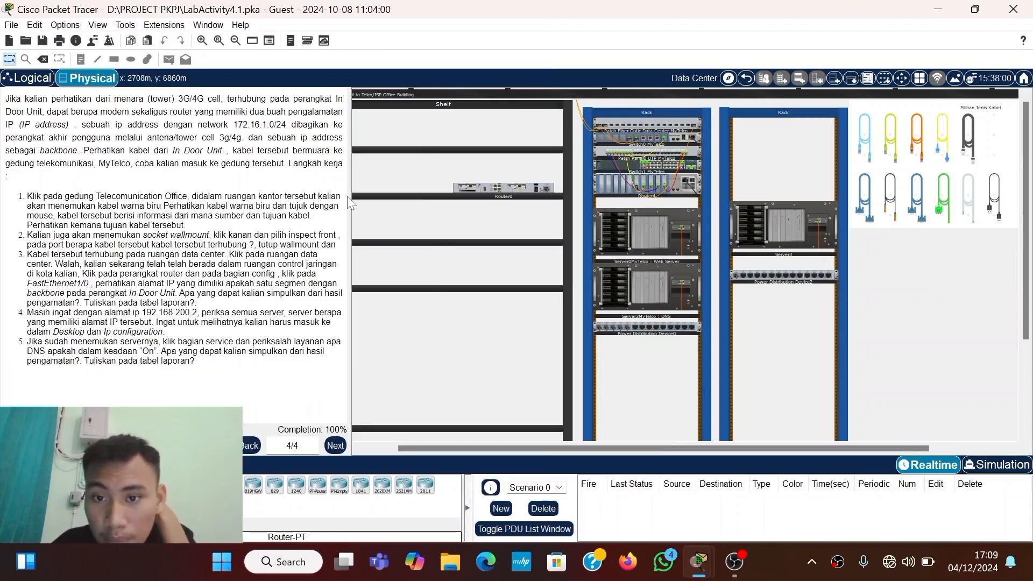
Step: Review the IP configuration of Router4's GigabitEthernet1/0 interface in the rack, and close the router's window
{"action": "mouse_move", "coordinate": [499, 180]}
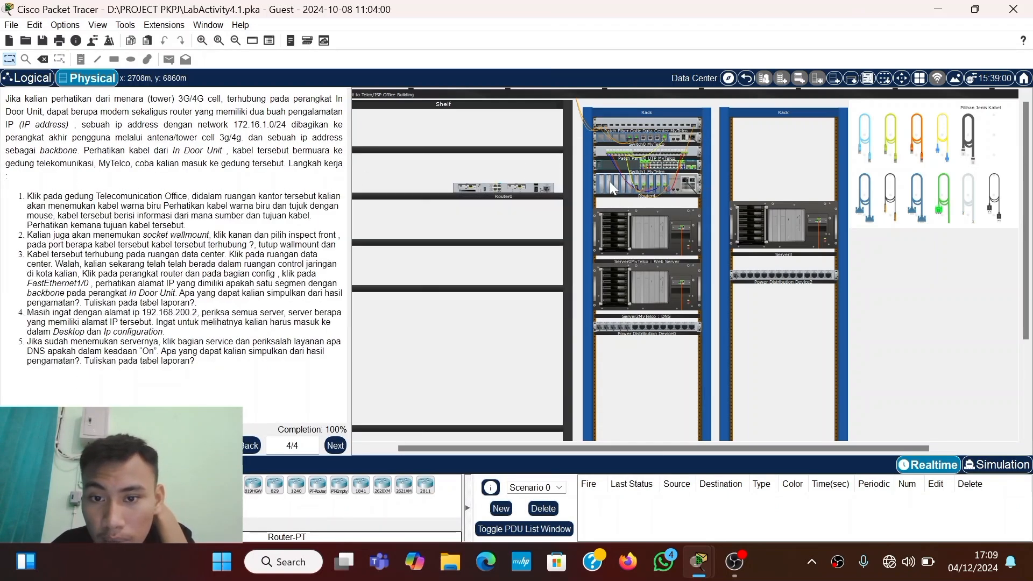
{"action": "left_click", "coordinate": [609, 181]}
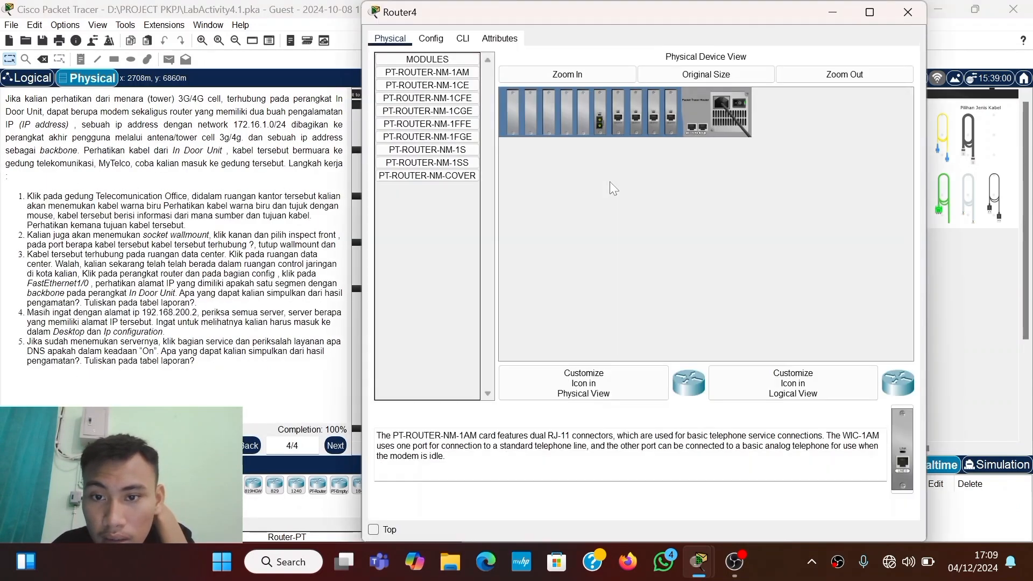
{"action": "left_click", "coordinate": [441, 42]}
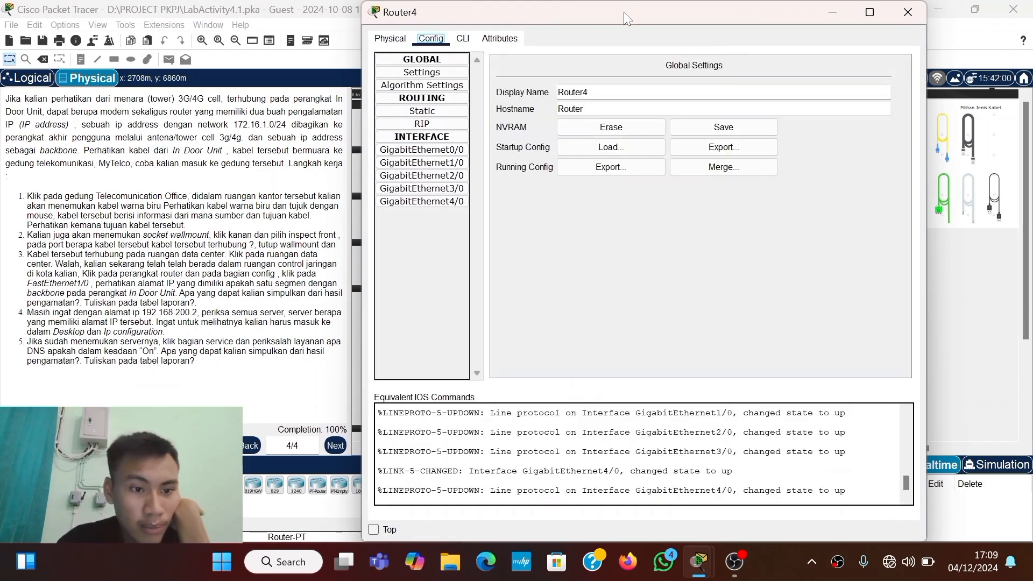
{"action": "left_click", "coordinate": [440, 163]}
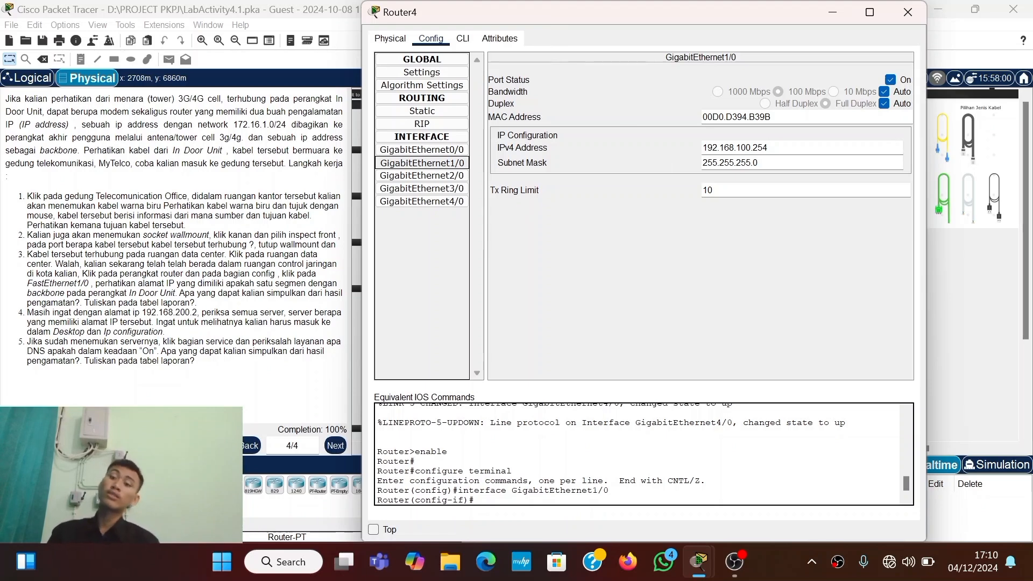
{"action": "left_click", "coordinate": [908, 12]}
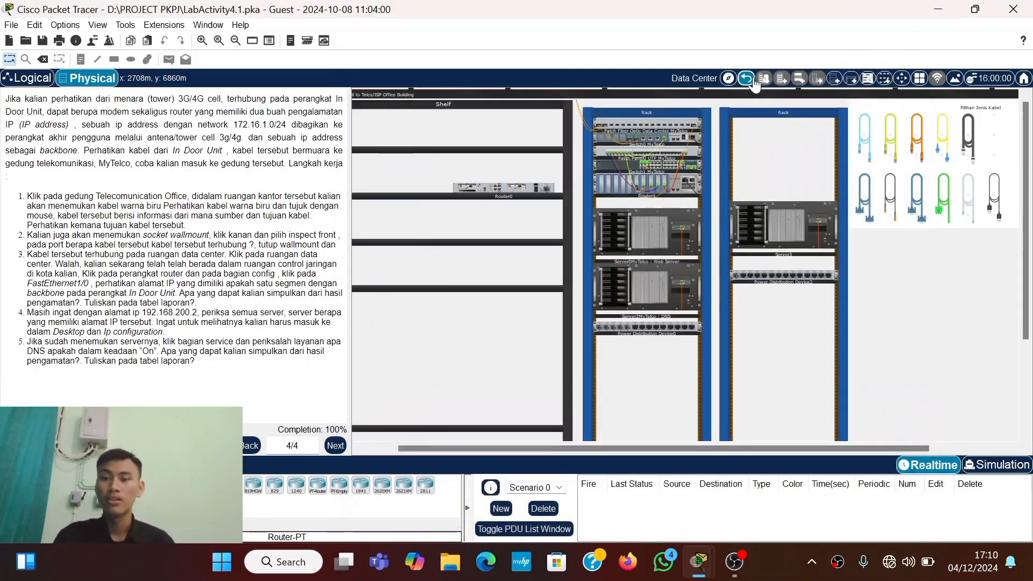
Step: Return to My City and check the In Door Unit's Backbone IP settings for comparison with the router, closing its window when done
{"action": "left_click", "coordinate": [751, 81]}
{"action": "left_click", "coordinate": [751, 81]}
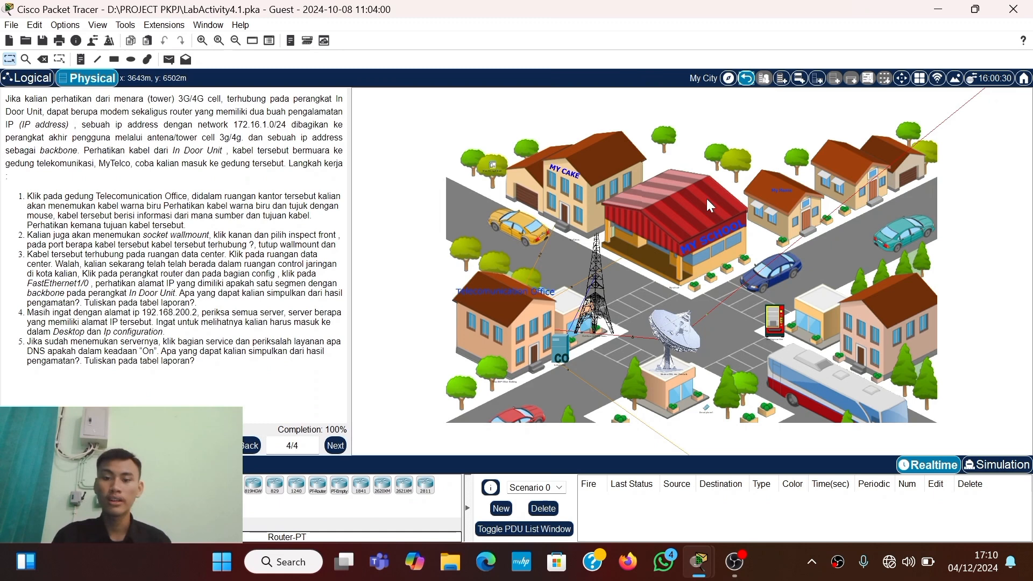
{"action": "left_click", "coordinate": [563, 341]}
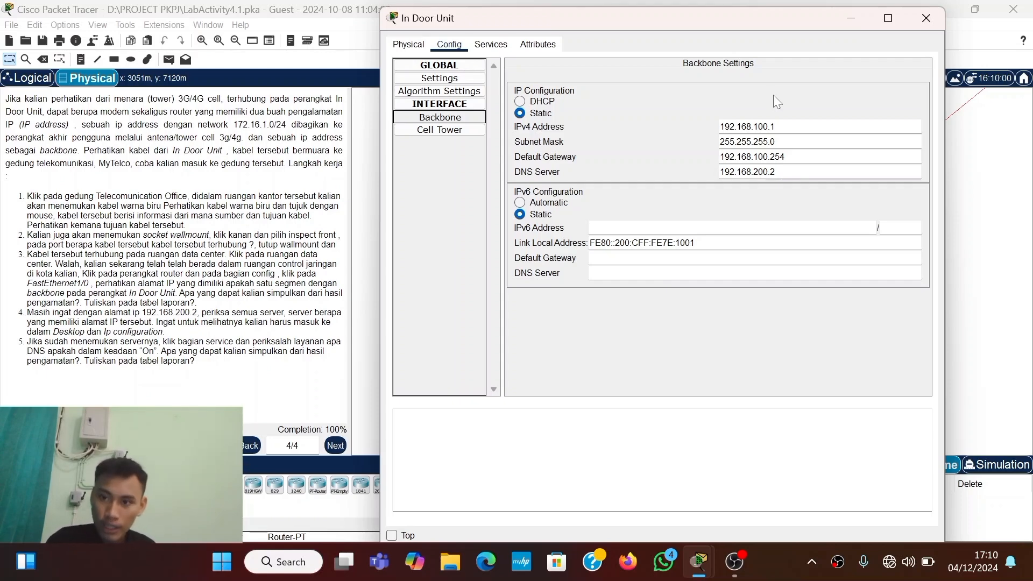
{"action": "type", "text": "1"}
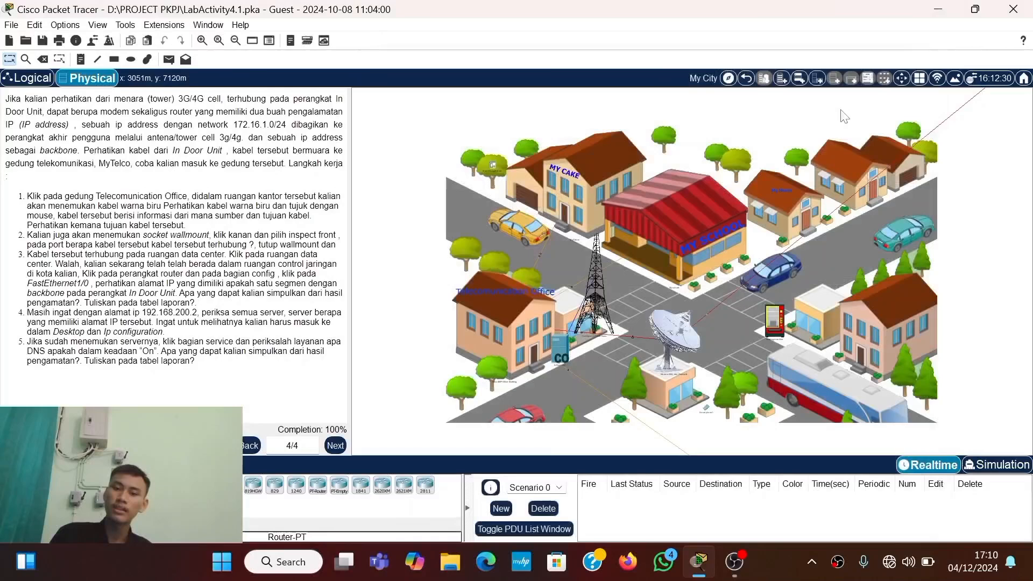
{"action": "left_click", "coordinate": [926, 18]}
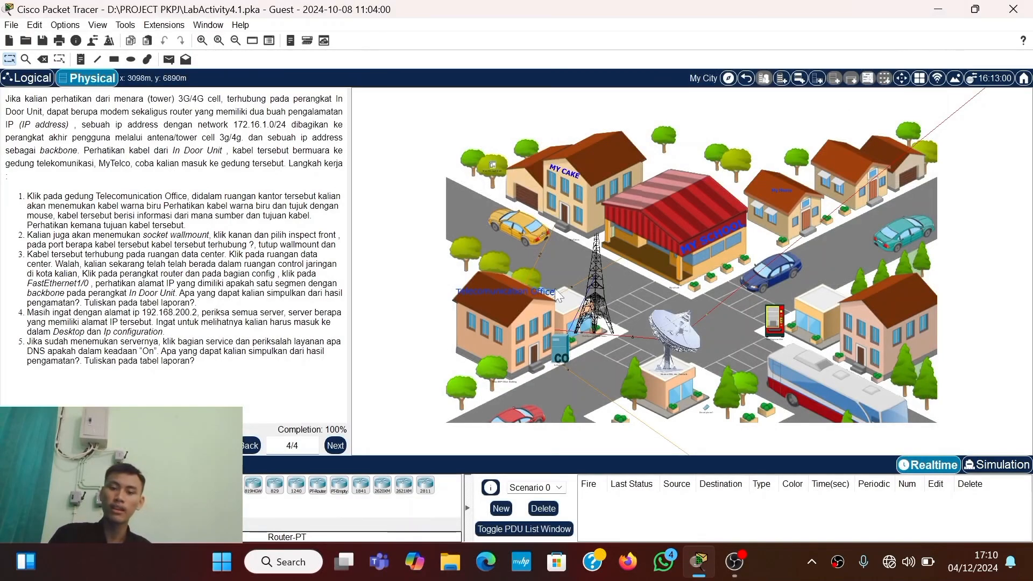
Step: Enter the Telecommunication Office's Data Center again and recheck the GigabitEthernet1/0 IP address and subnet mask on Router4
{"action": "left_click", "coordinate": [510, 302]}
{"action": "scroll", "coordinate": [810, 172], "scroll_direction": "up", "scroll_amount": 2}
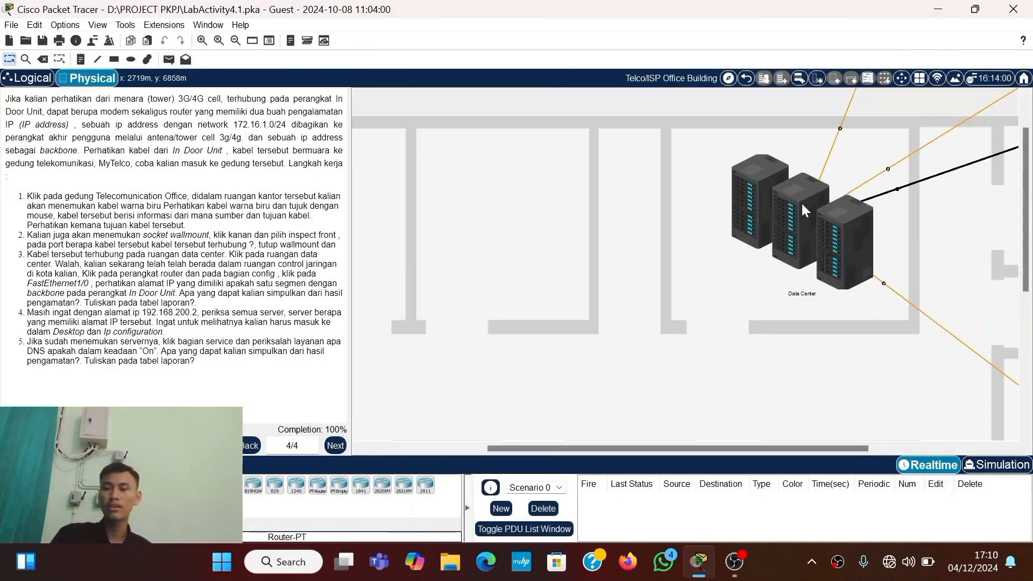
{"action": "left_click", "coordinate": [792, 232]}
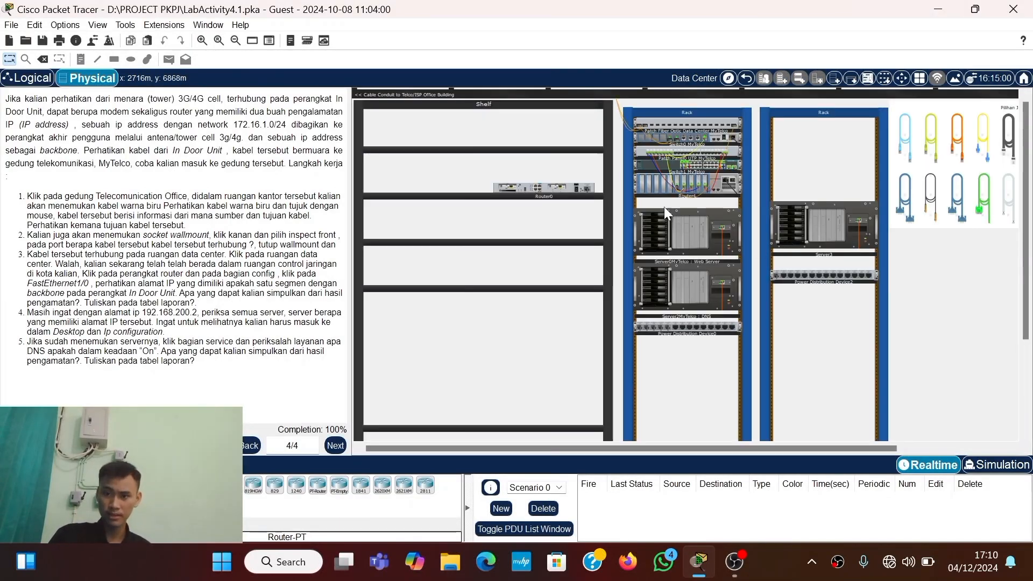
{"action": "left_click", "coordinate": [653, 183]}
{"action": "left_click", "coordinate": [455, 162]}
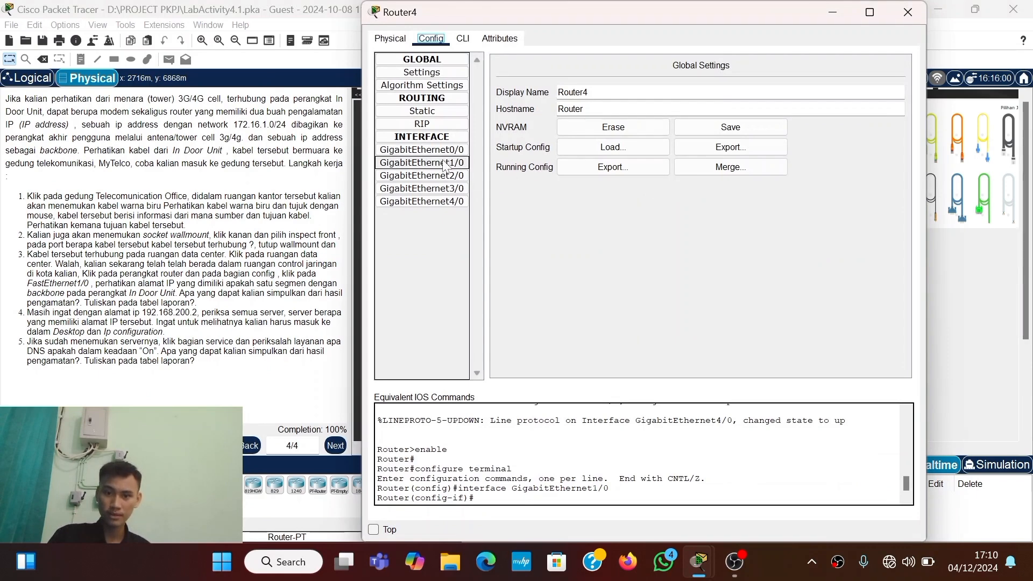
{"action": "left_click", "coordinate": [464, 162]}
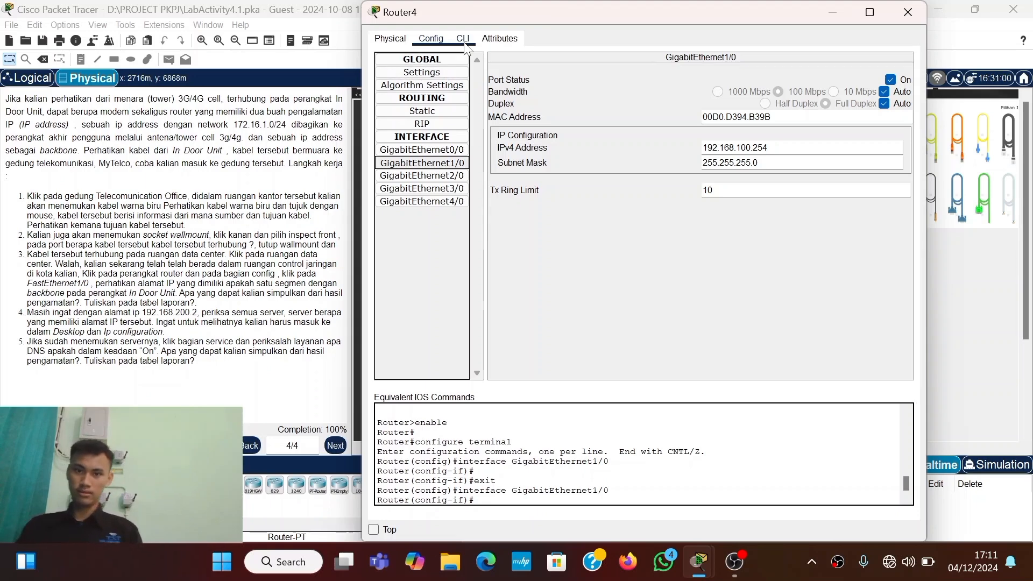
Step: Look at Router4's attributes and physical modules, and close the router's window
{"action": "left_click", "coordinate": [505, 39]}
{"action": "left_click", "coordinate": [396, 42]}
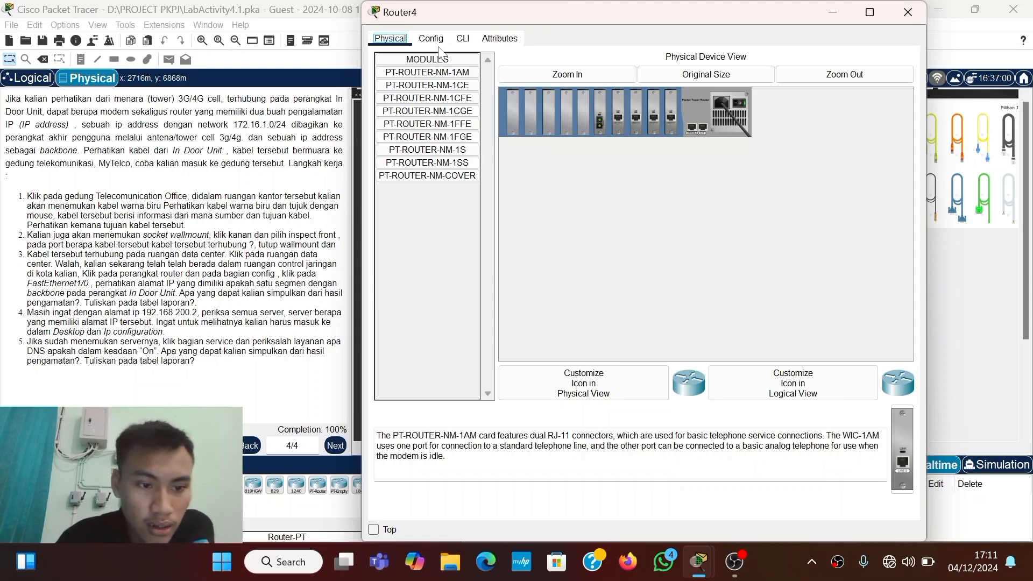
{"action": "left_click", "coordinate": [907, 12]}
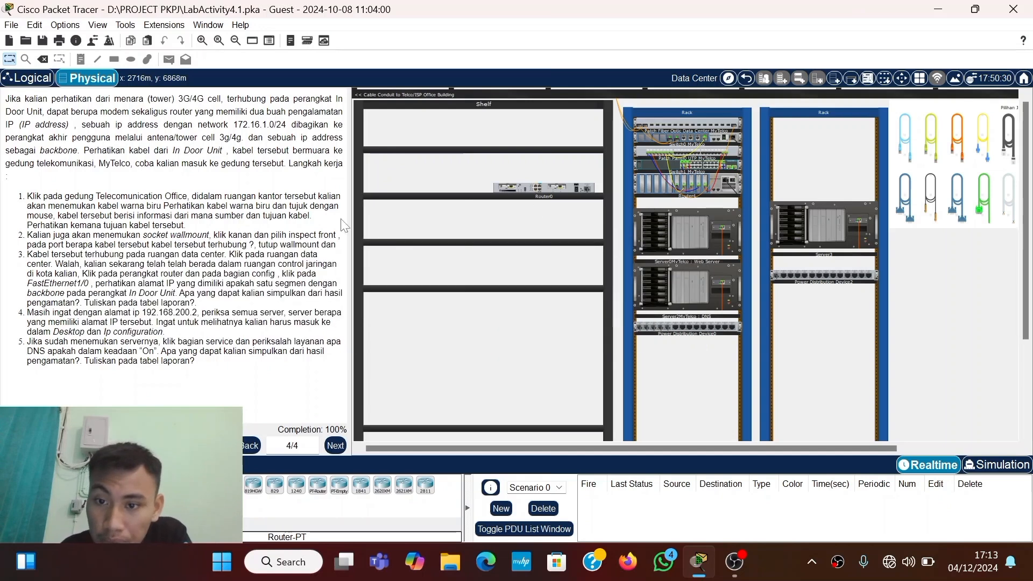
Step: Check the IP configuration of Server0MyTelco : Web Server for the address 192.168.200.2, and close its window
{"action": "mouse_move", "coordinate": [676, 288]}
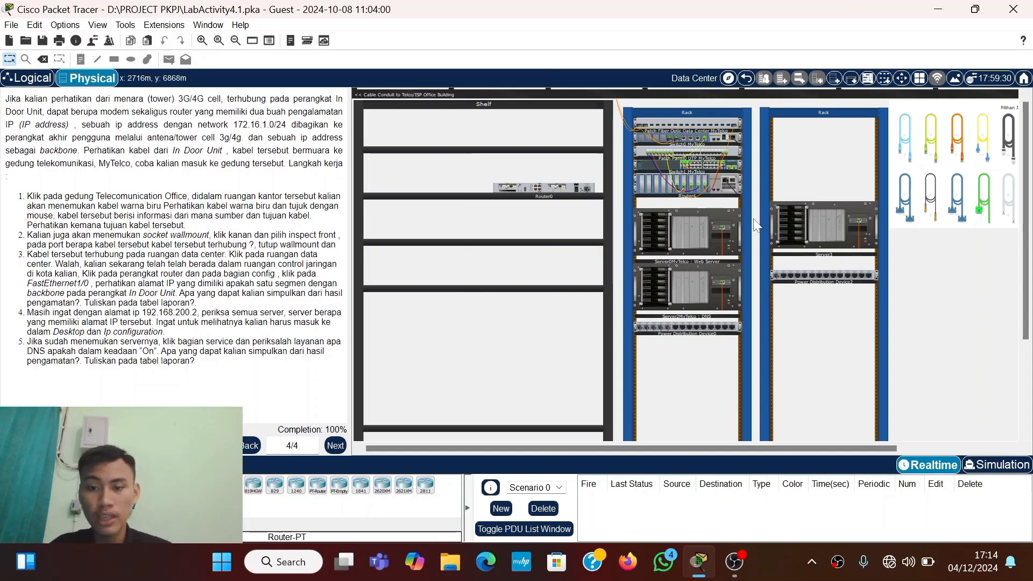
{"action": "left_click", "coordinate": [679, 221]}
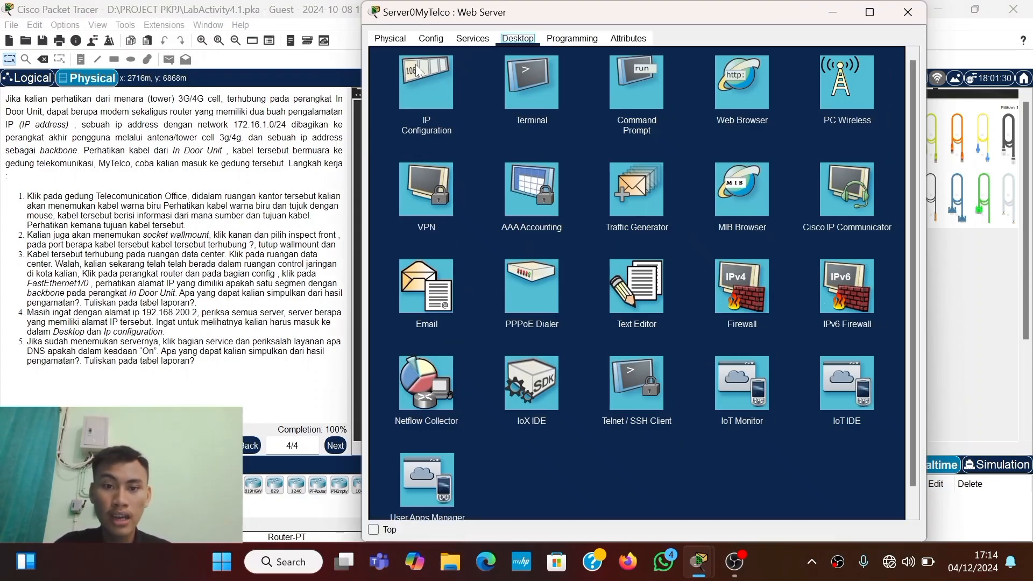
{"action": "left_click", "coordinate": [422, 115]}
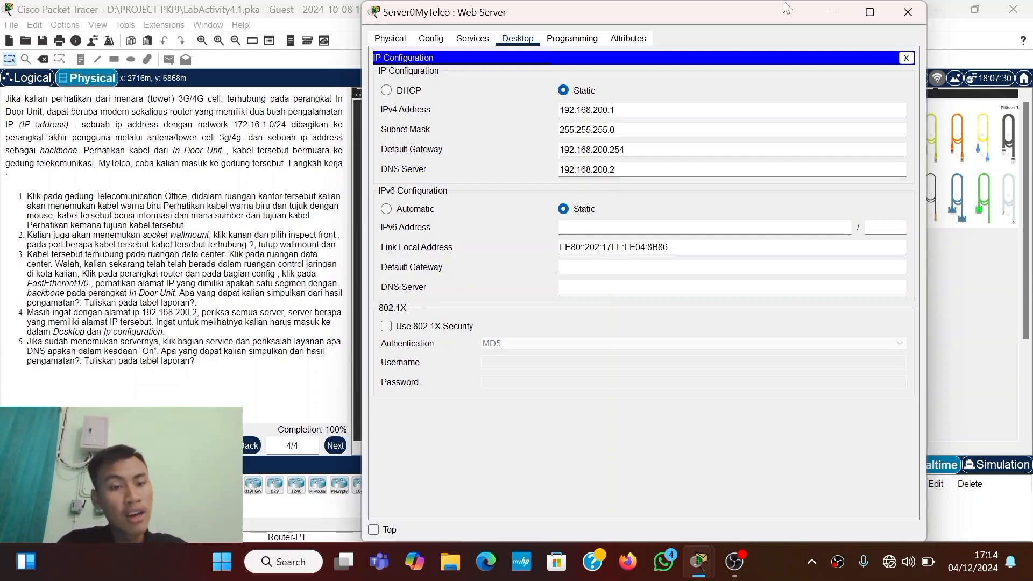
{"action": "left_click", "coordinate": [908, 13]}
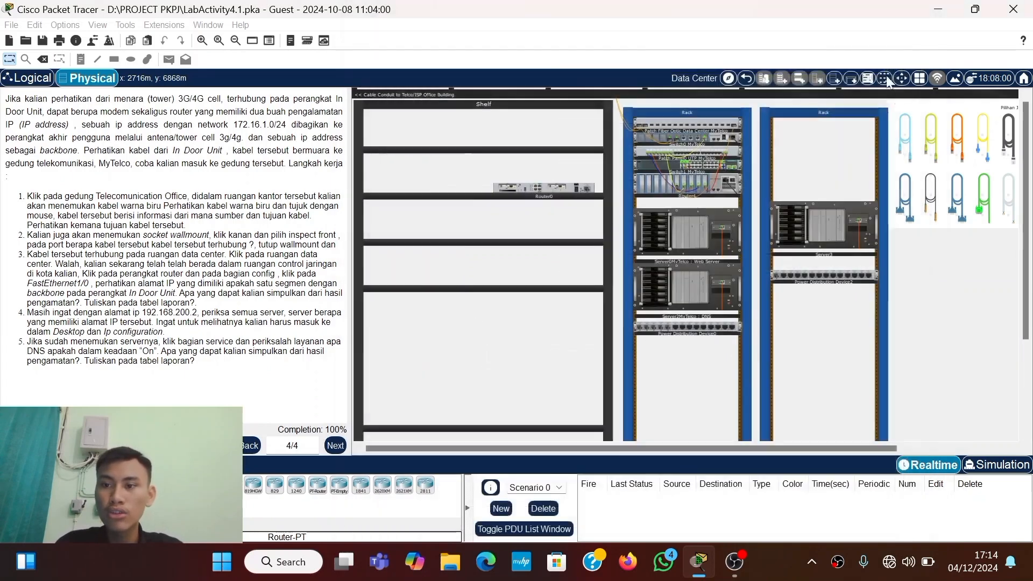
Step: Check the IP configuration of Server2MyTelco : DNS for the address 192.168.200.2, and close its window
{"action": "left_click", "coordinate": [683, 277]}
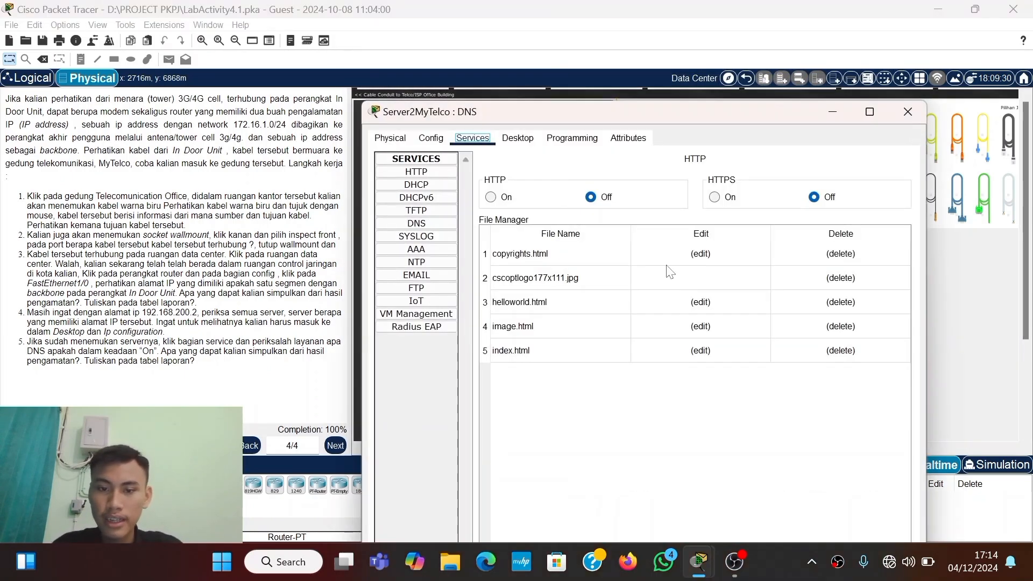
{"action": "left_click", "coordinate": [514, 139]}
{"action": "left_click", "coordinate": [436, 180]}
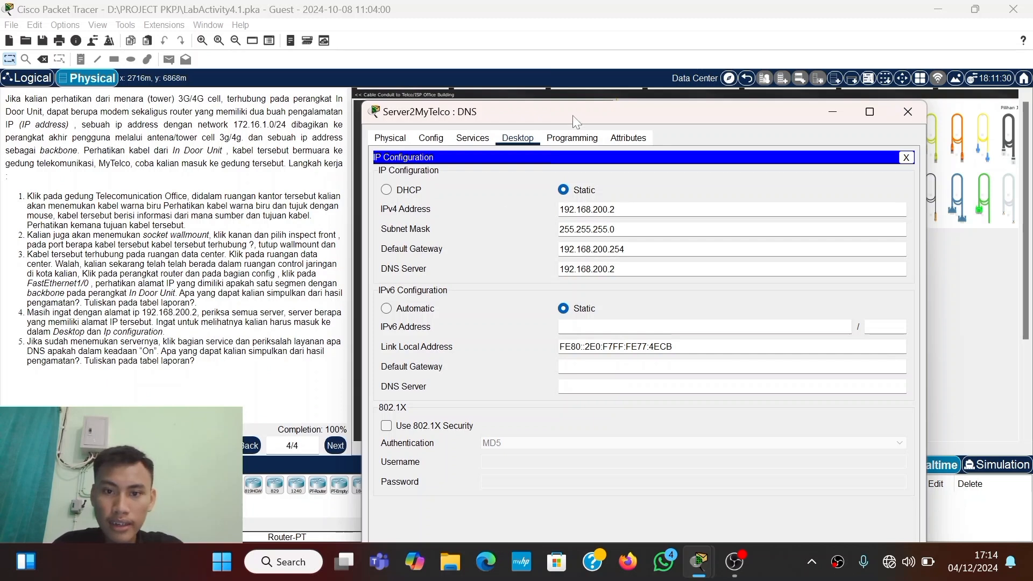
{"action": "left_click_drag", "start_coordinate": [599, 109], "coordinate": [598, 40]}
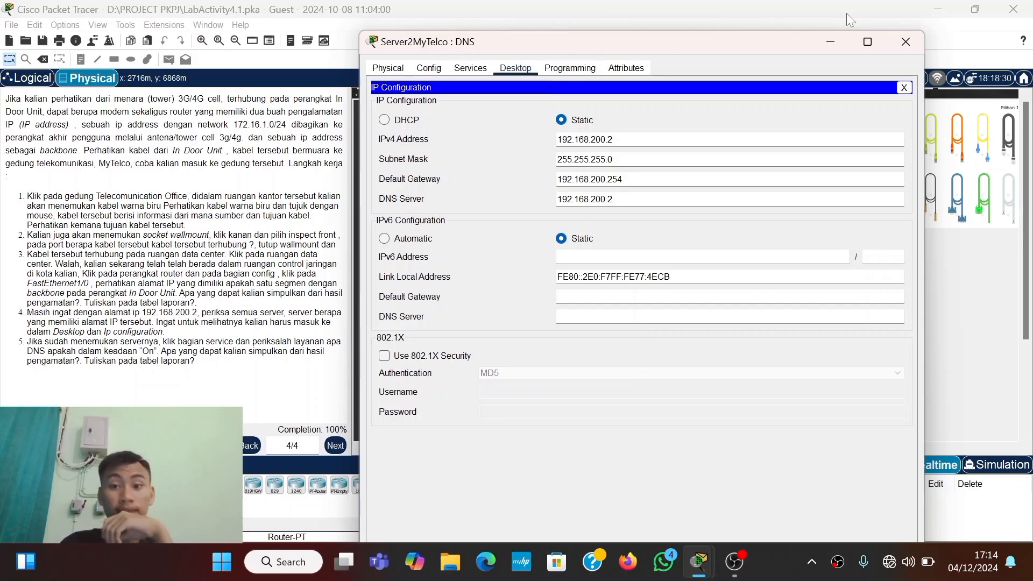
{"action": "left_click", "coordinate": [906, 41]}
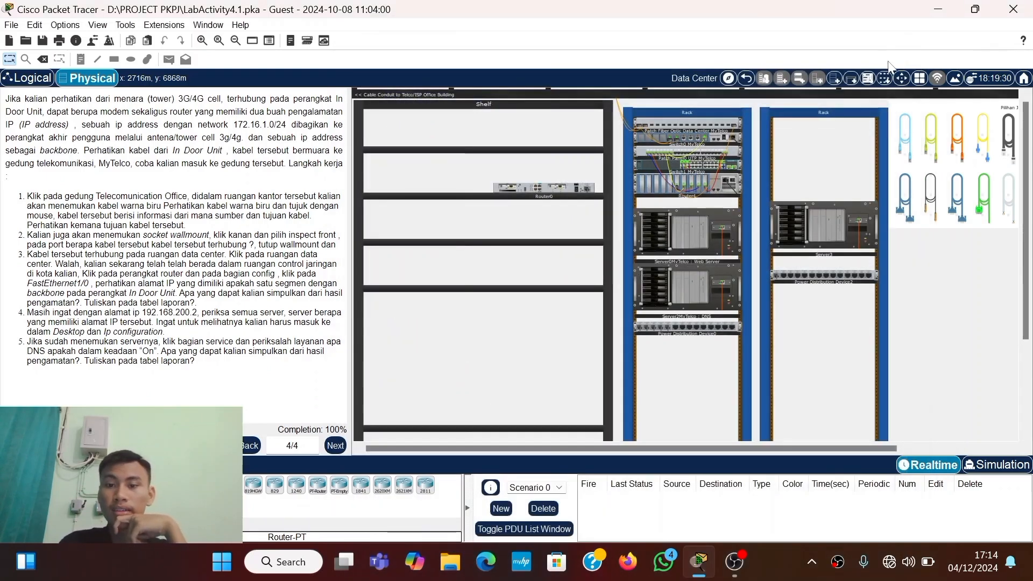
Step: Check the IP configuration of Server3 in the second rack, and close its window
{"action": "left_click", "coordinate": [817, 211]}
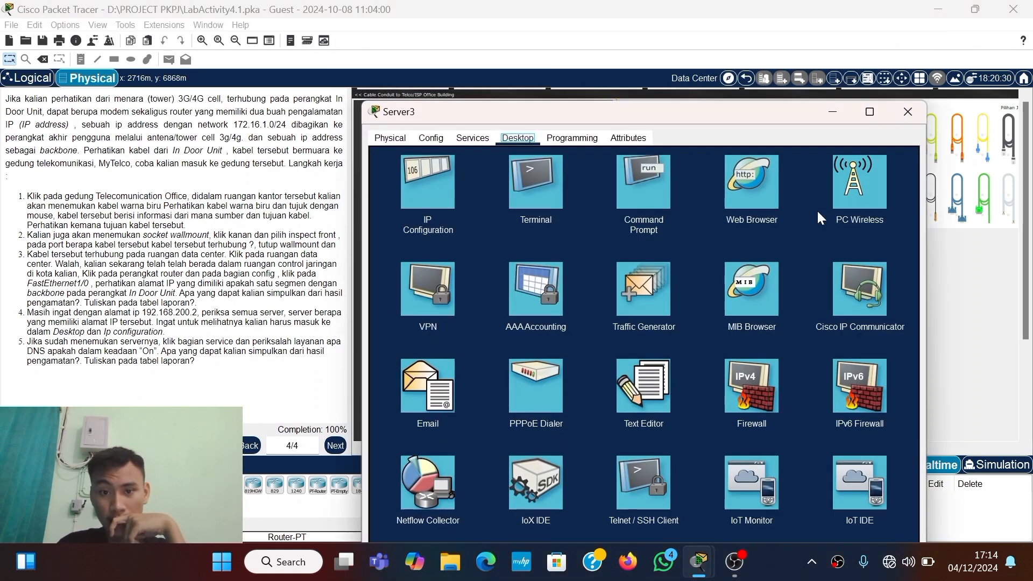
{"action": "left_click", "coordinate": [414, 181]}
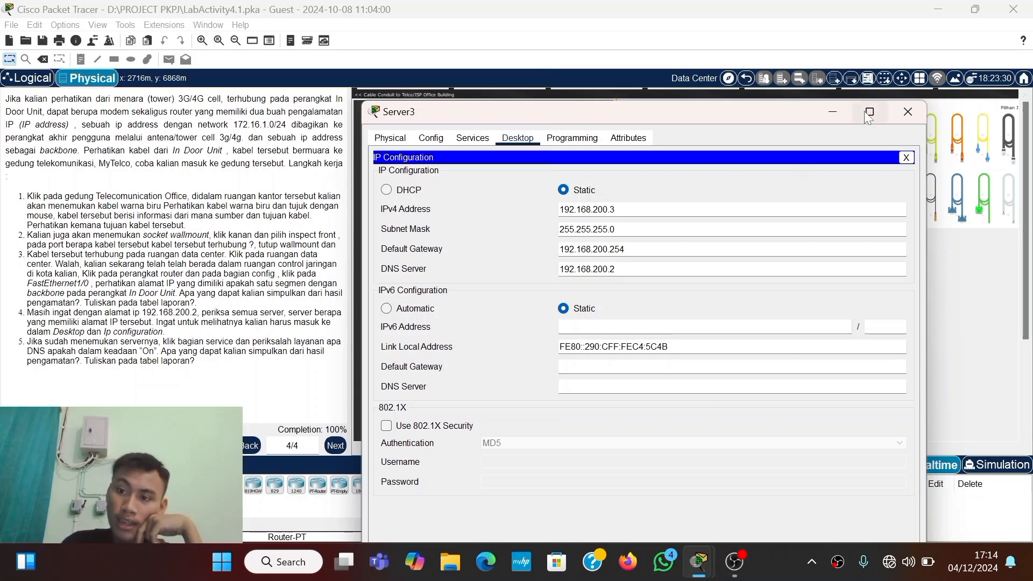
{"action": "left_click", "coordinate": [909, 111]}
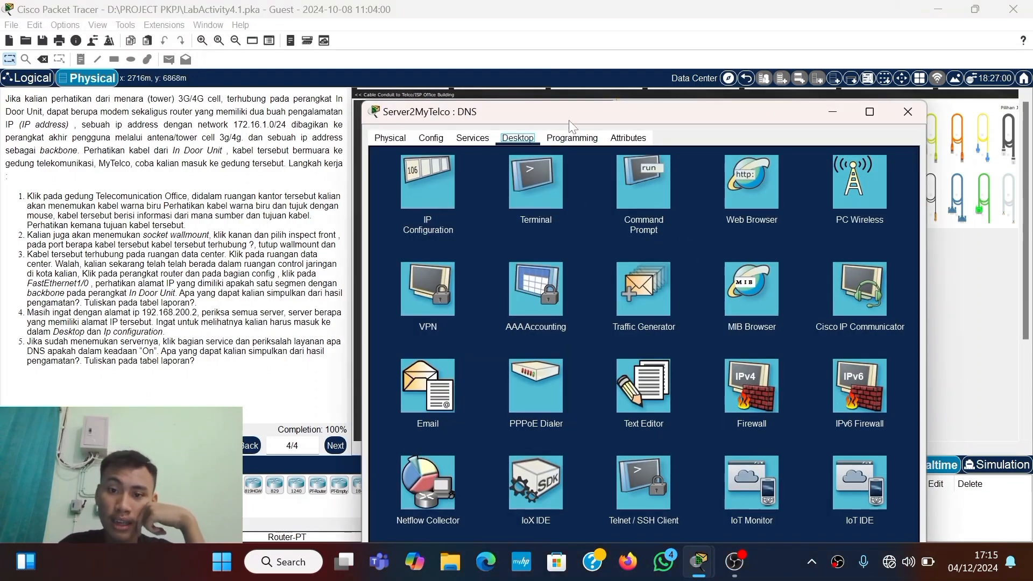
Step: Open Server2MyTelco : DNS and inspect its DNS service status and resource records
{"action": "left_click_drag", "start_coordinate": [570, 124], "coordinate": [607, 35]}
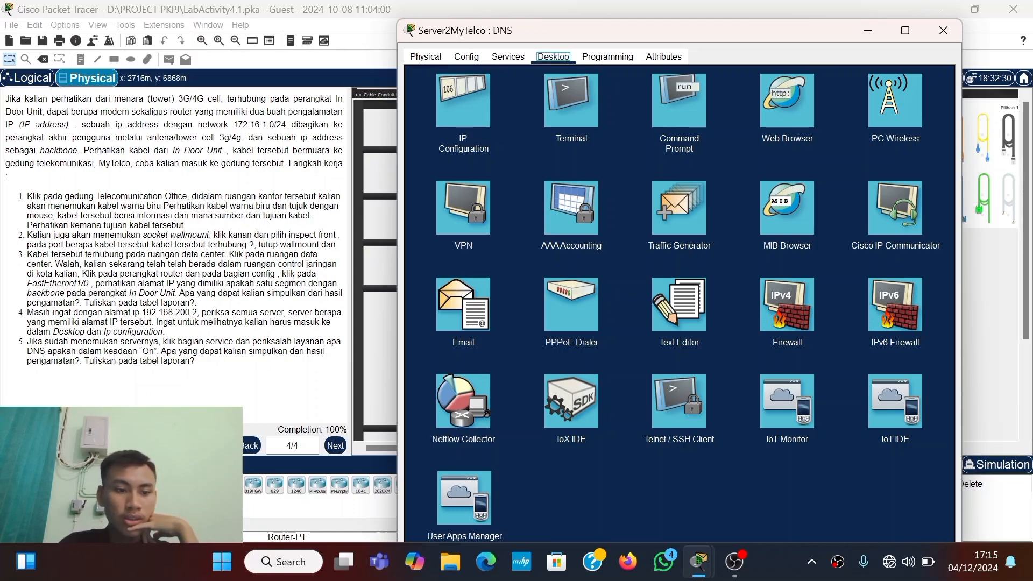
{"action": "left_click", "coordinate": [514, 60]}
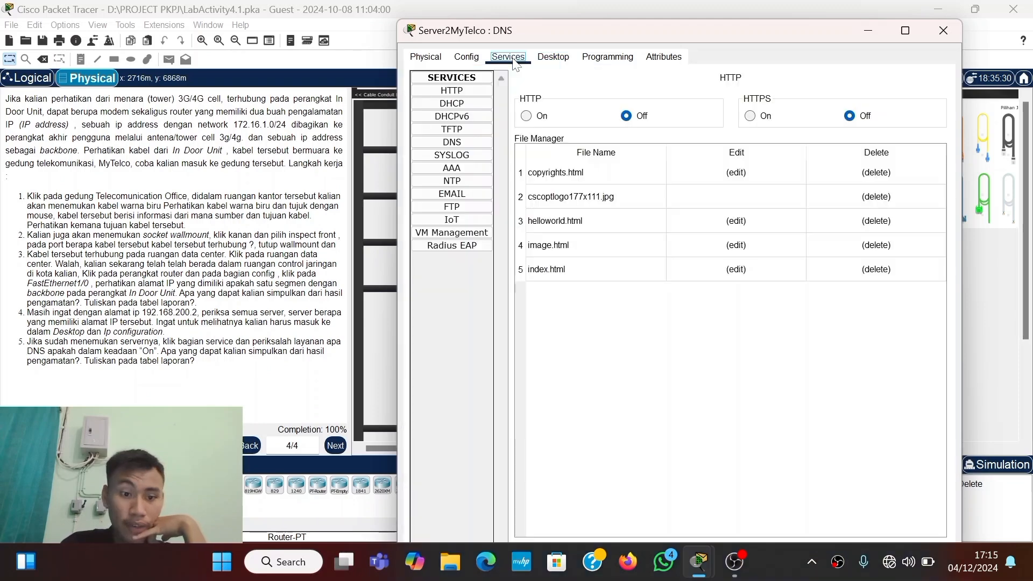
{"action": "left_click", "coordinate": [442, 144]}
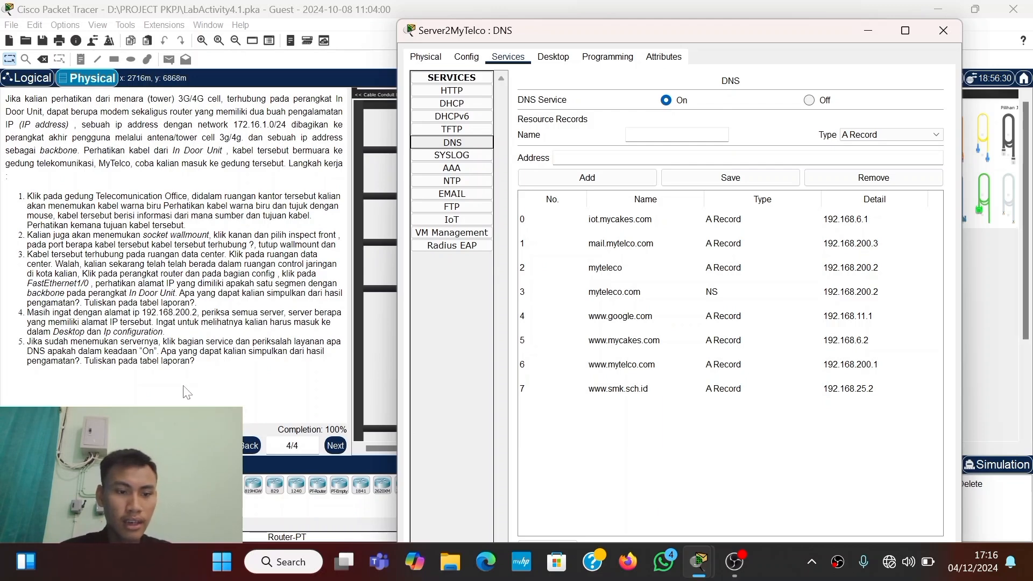
{"action": "left_click", "coordinate": [726, 568]}
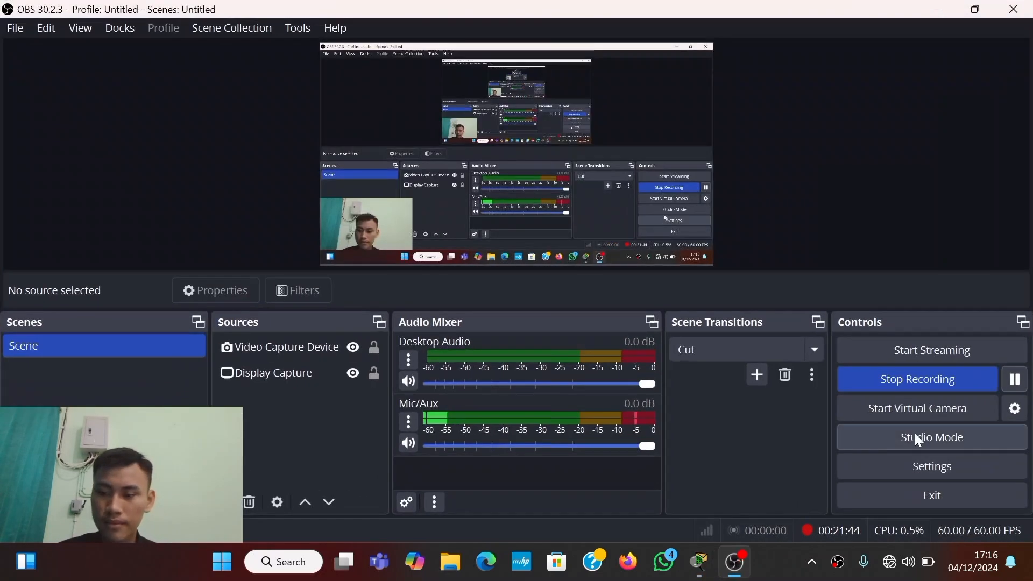
{"action": "left_click", "coordinate": [951, 8]}
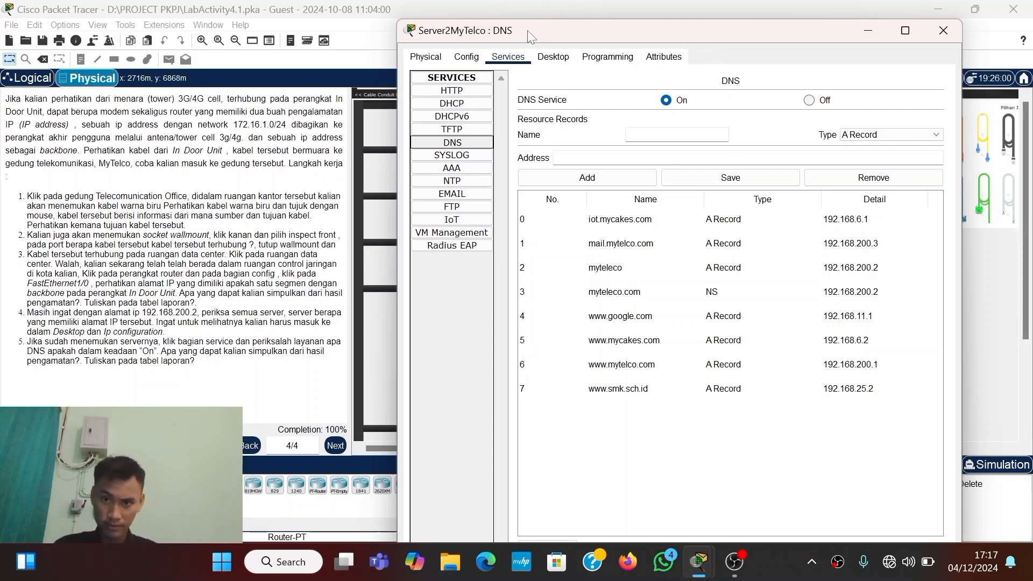
Step: Recheck Server2MyTelco's IP configuration and DNS service state, and close the server's window
{"action": "left_click", "coordinate": [553, 57]}
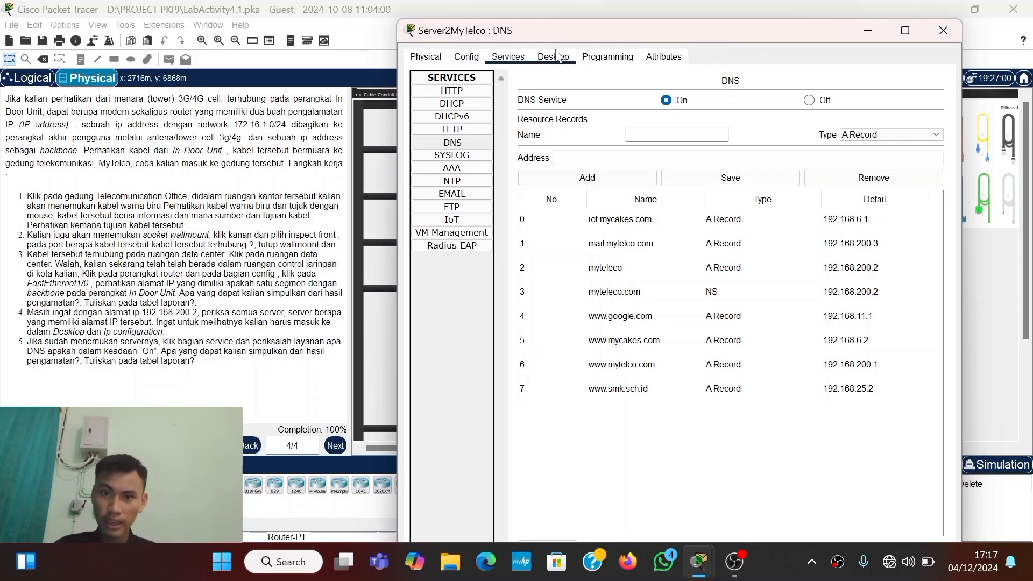
{"action": "left_click", "coordinate": [466, 102]}
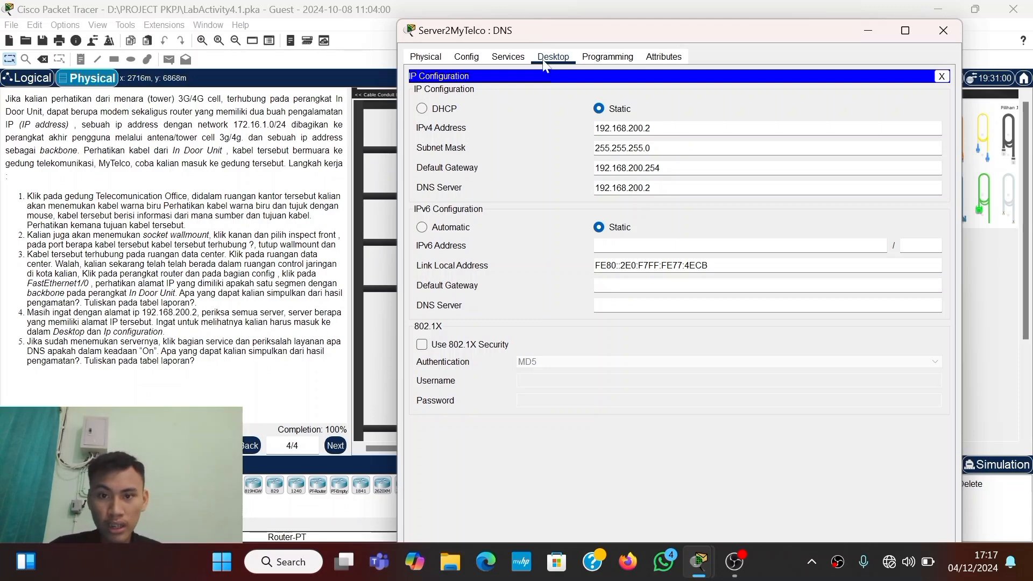
{"action": "left_click", "coordinate": [509, 58]}
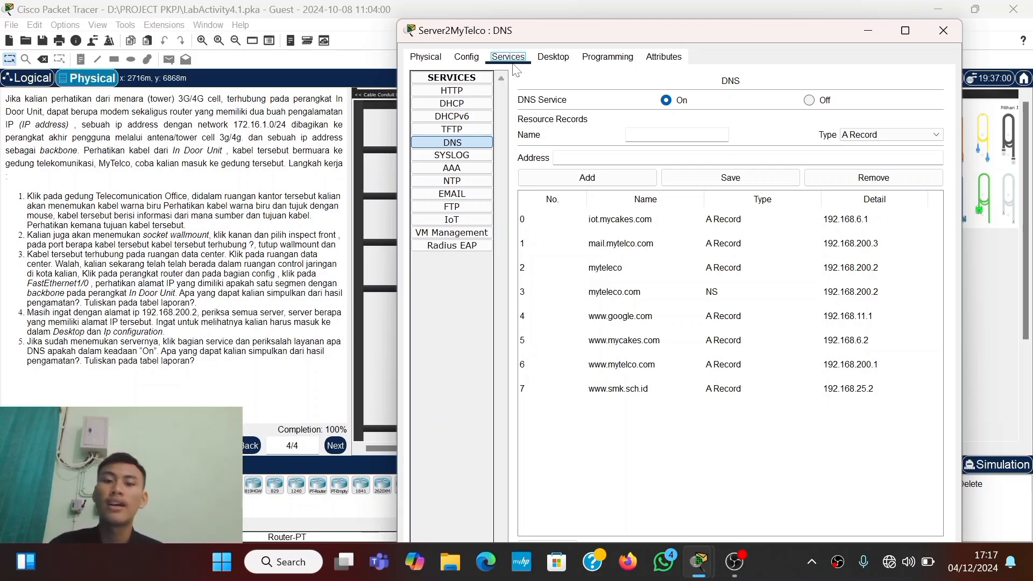
{"action": "left_click", "coordinate": [932, 36]}
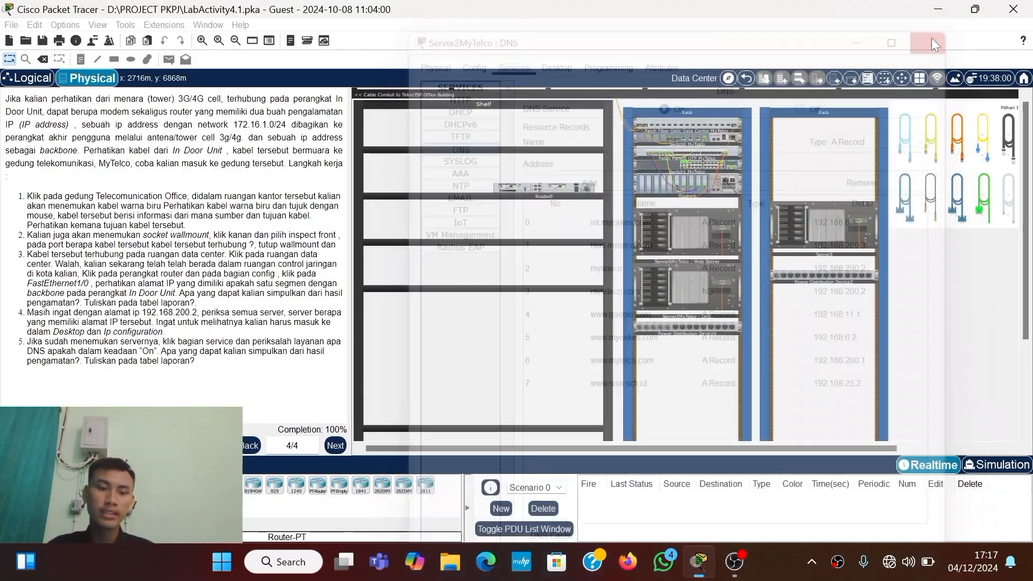